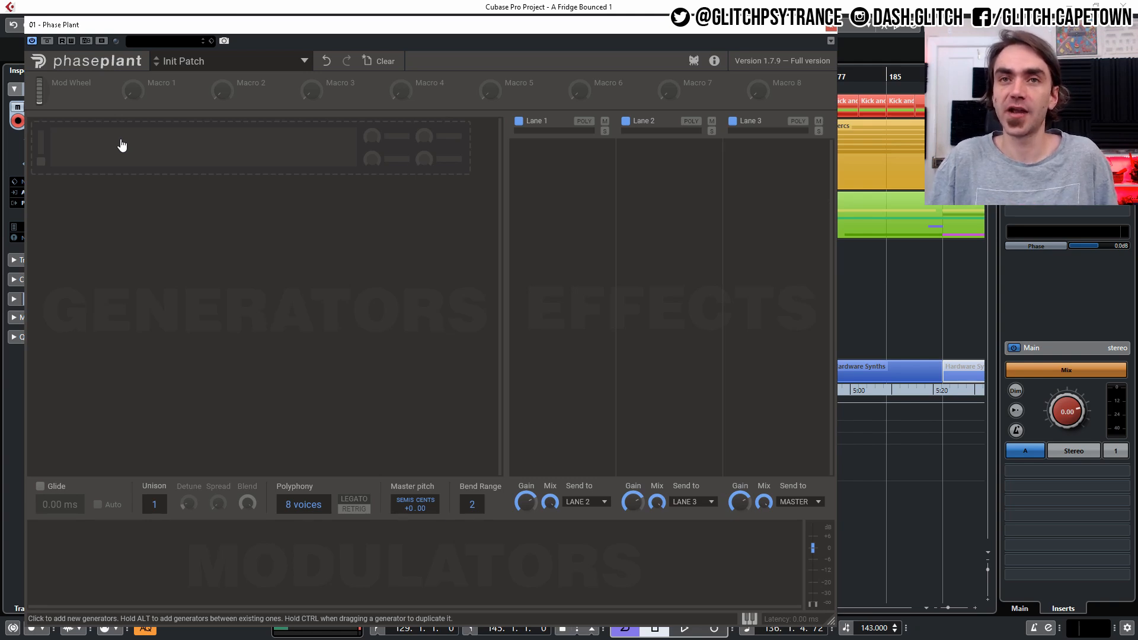
- Add an Analog generator to the first empty slot and switch its waveform to sine
click(121, 146)
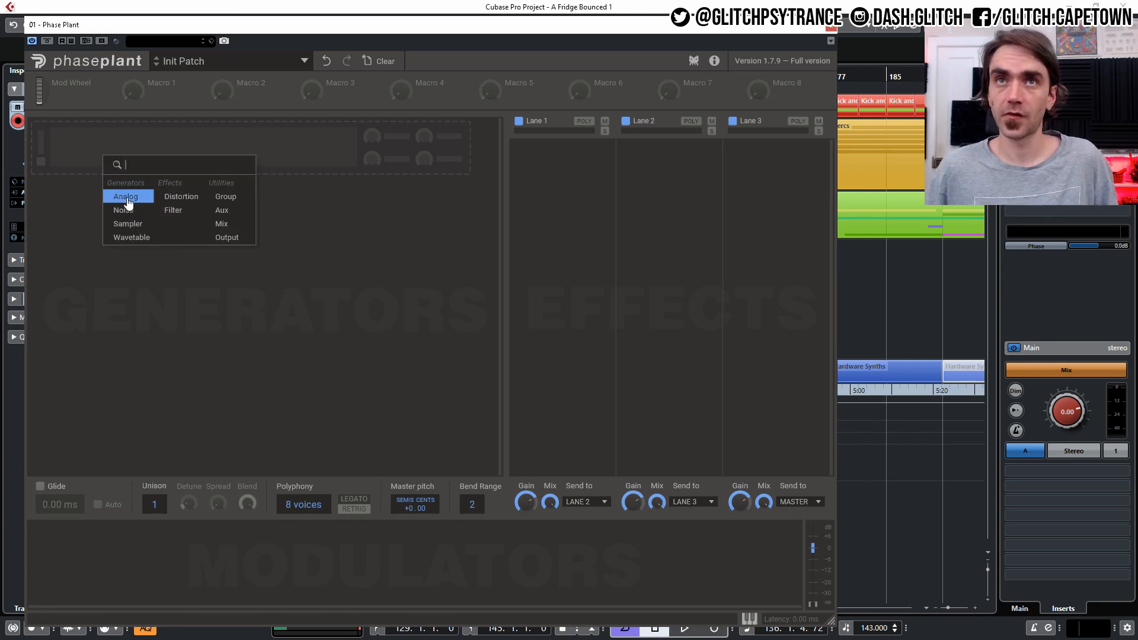
click(127, 198)
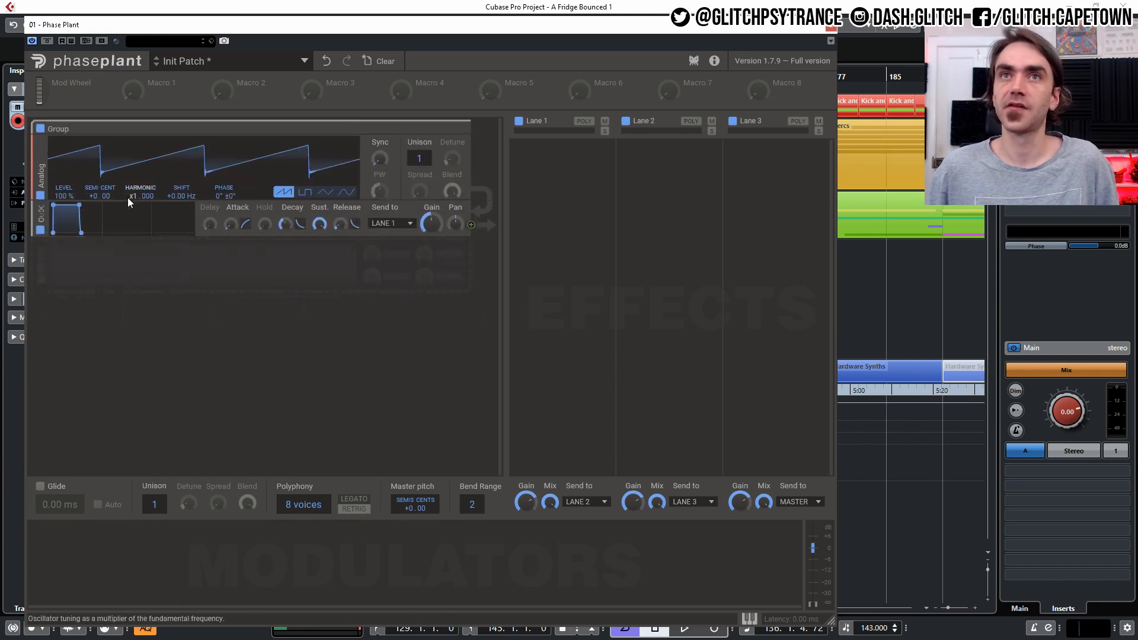
click(346, 196)
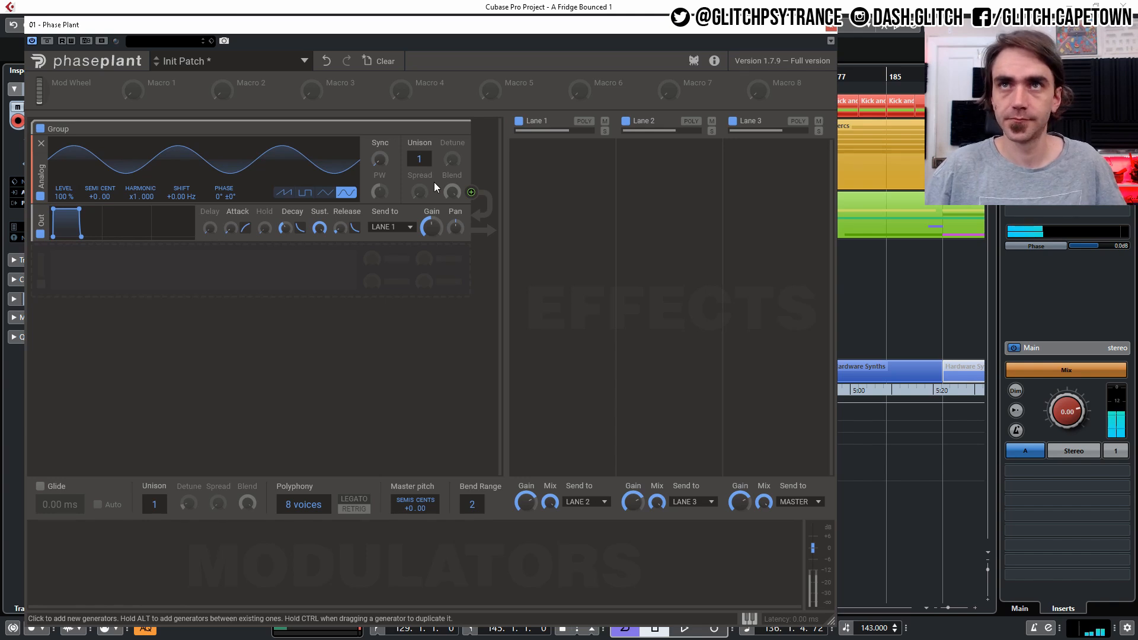
mouse_move(94, 196)
mouse_down()
mouse_move(93, 219)
mouse_move(89, 190)
mouse_up()
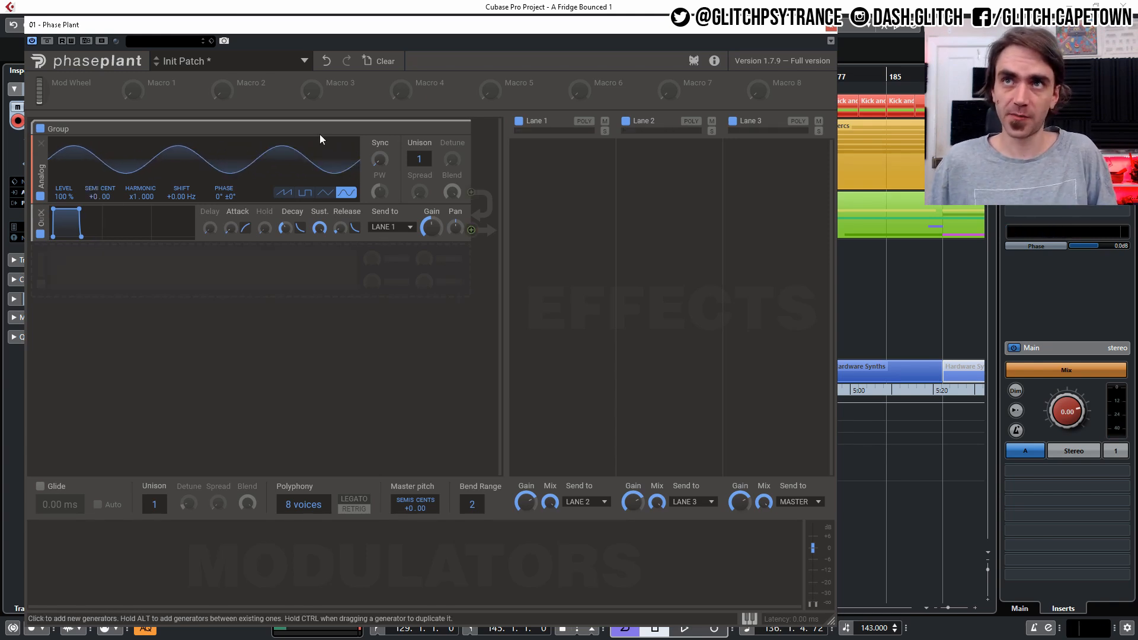
- Set the oscillator's unison to 2 voices and raise its detune and stereo spread
drag(419, 159, 419, 151)
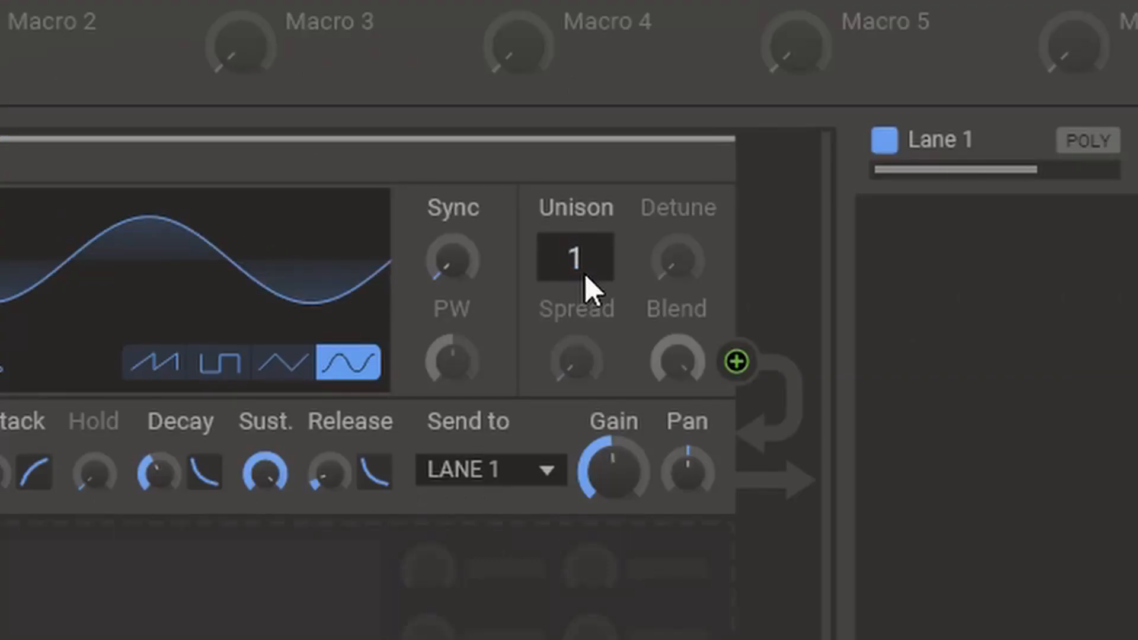
drag(422, 163, 422, 157)
drag(684, 267, 683, 306)
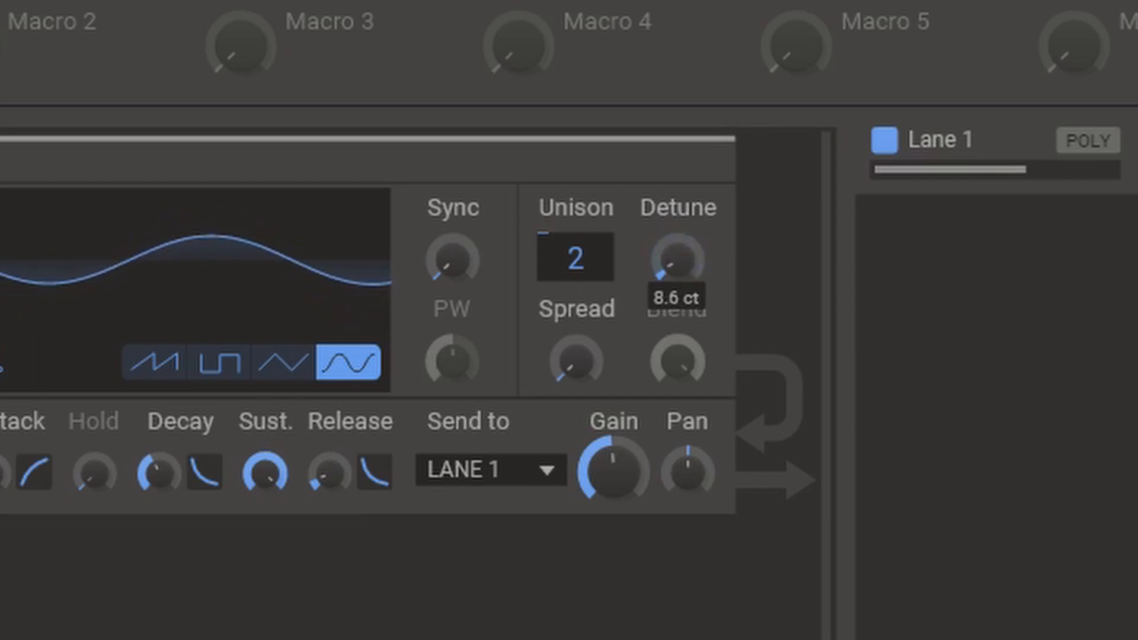
drag(560, 367, 560, 140)
drag(697, 259, 698, 255)
drag(575, 360, 575, 357)
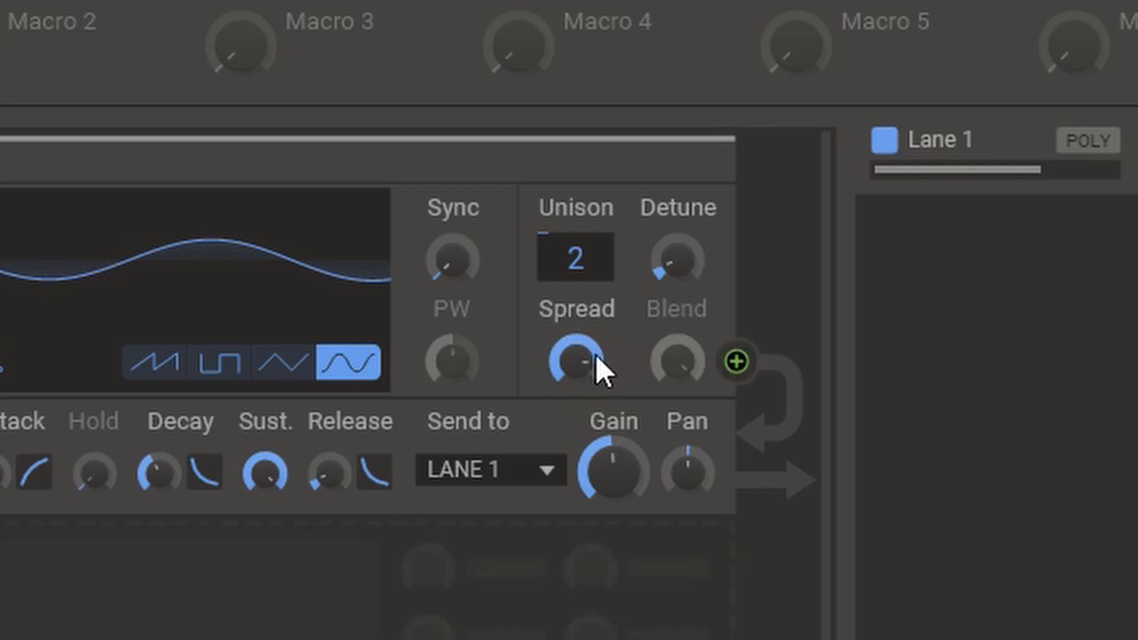
drag(626, 448, 627, 442)
drag(575, 359, 575, 362)
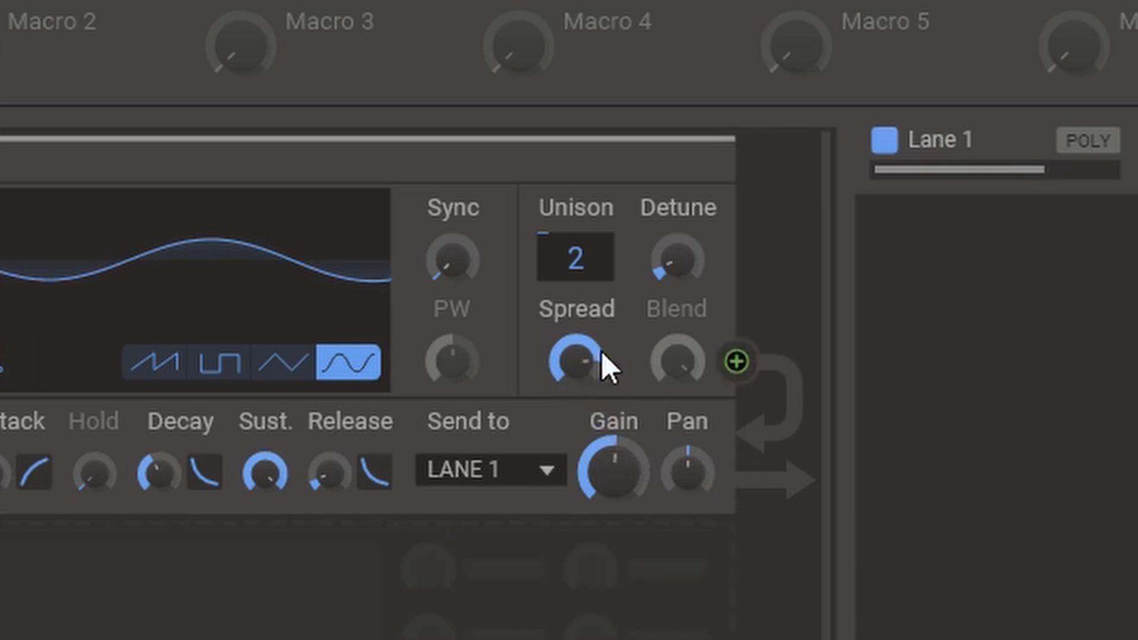
mouse_move(685, 255)
mouse_down()
mouse_move(684, 213)
mouse_move(685, 251)
mouse_up()
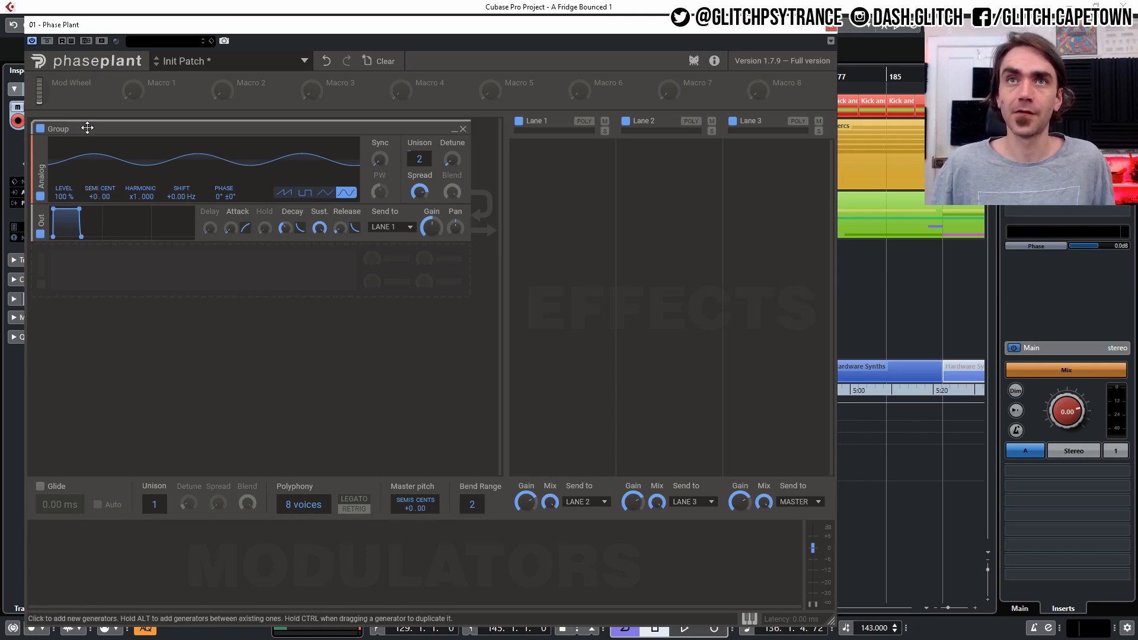
- Duplicate the oscillator below itself and tune the copy up to +12 semitones
drag(87, 128, 90, 273)
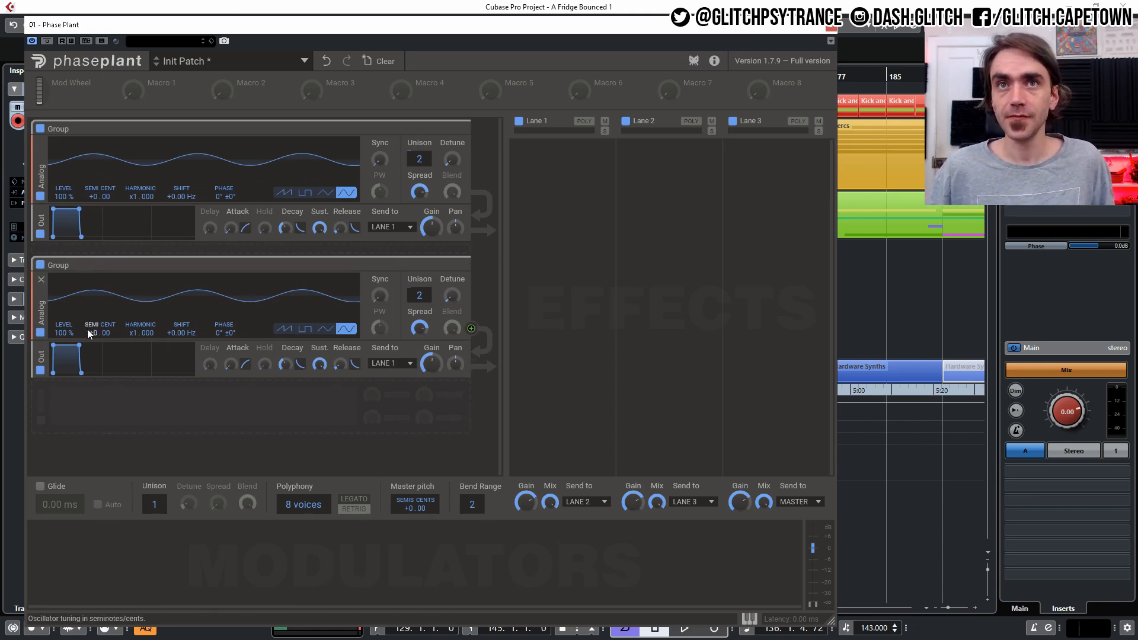
drag(94, 329, 93, 293)
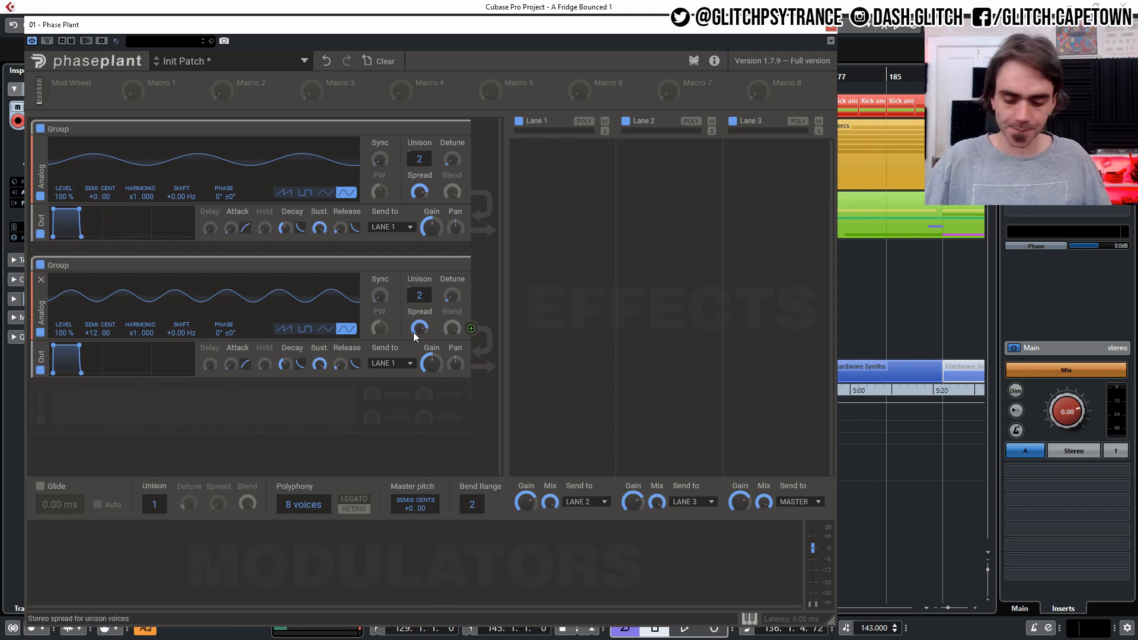
- Lower the second oscillator's gain to about -30 dB and fine-tune detune and gain on both oscillators
drag(458, 297, 430, 366)
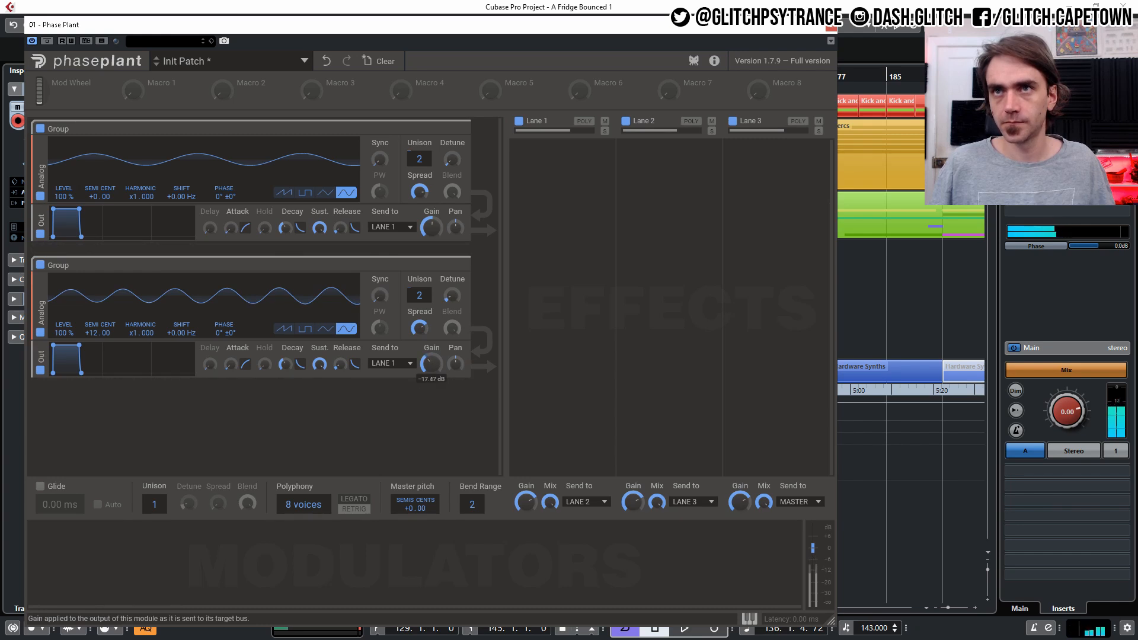
drag(452, 300, 452, 303)
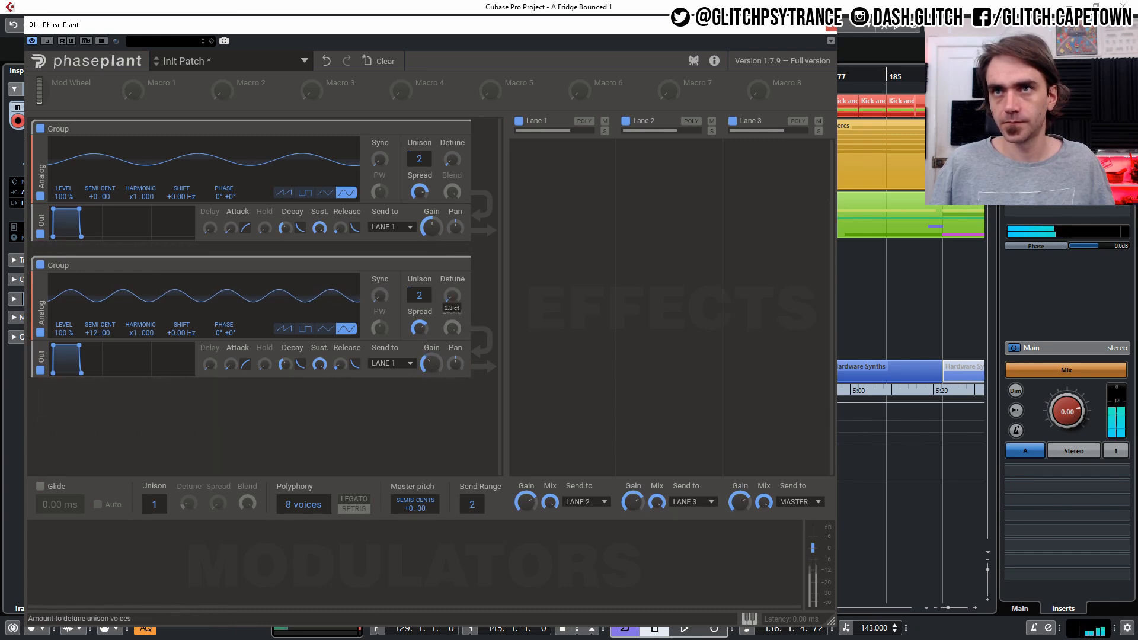
drag(452, 159, 452, 149)
drag(448, 294, 448, 298)
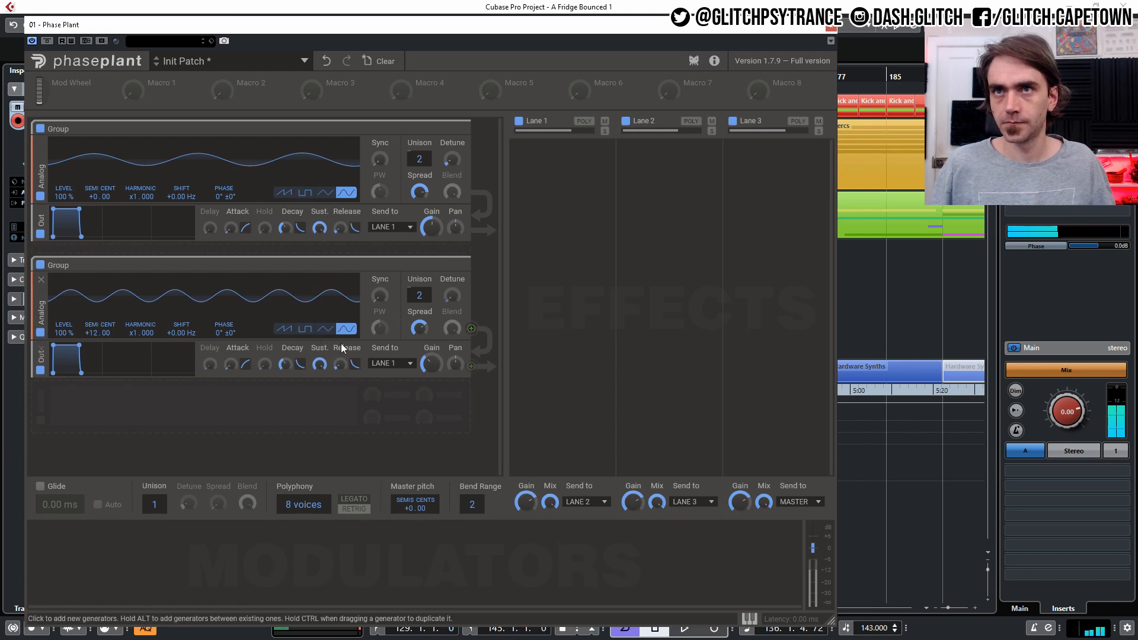
mouse_move(431, 363)
mouse_down()
mouse_move(431, 387)
mouse_move(435, 370)
mouse_up()
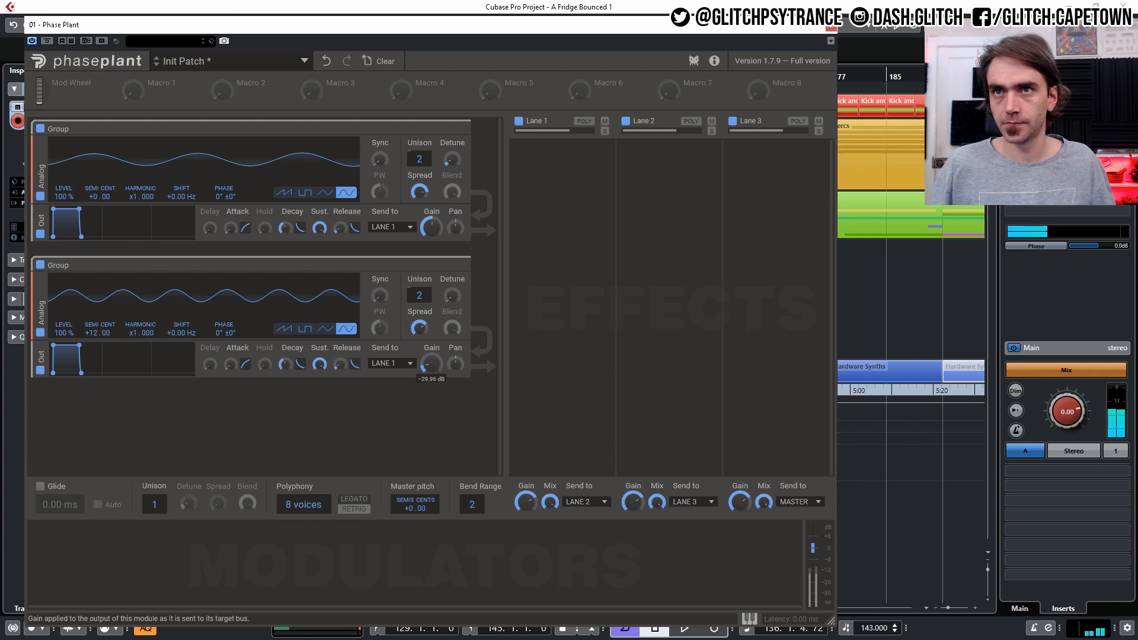
drag(431, 363, 433, 360)
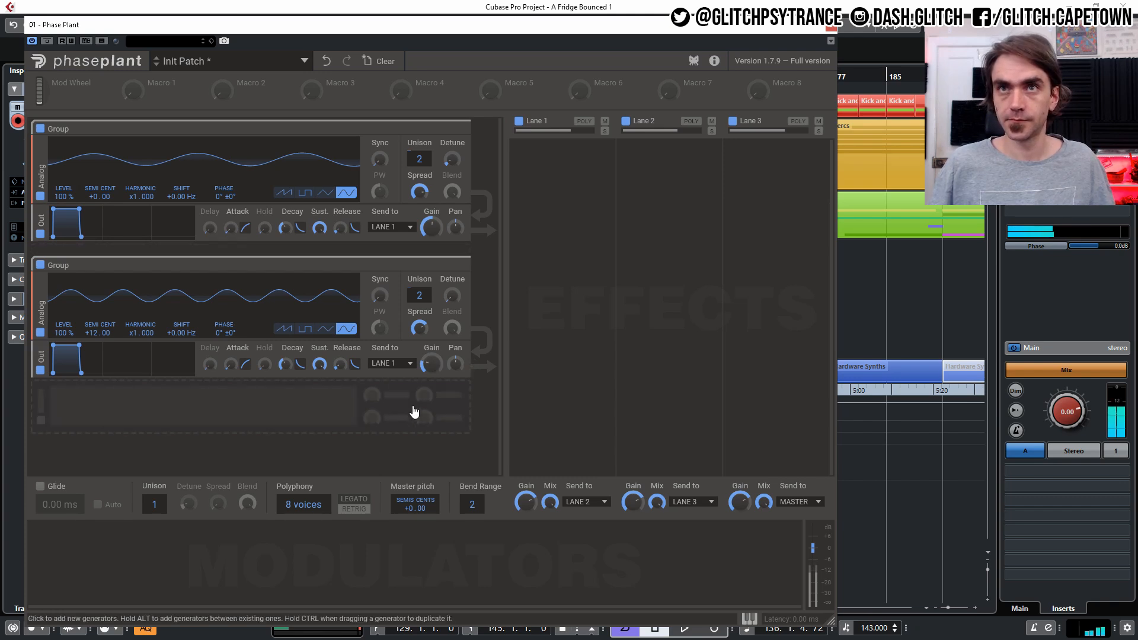
drag(437, 224, 437, 221)
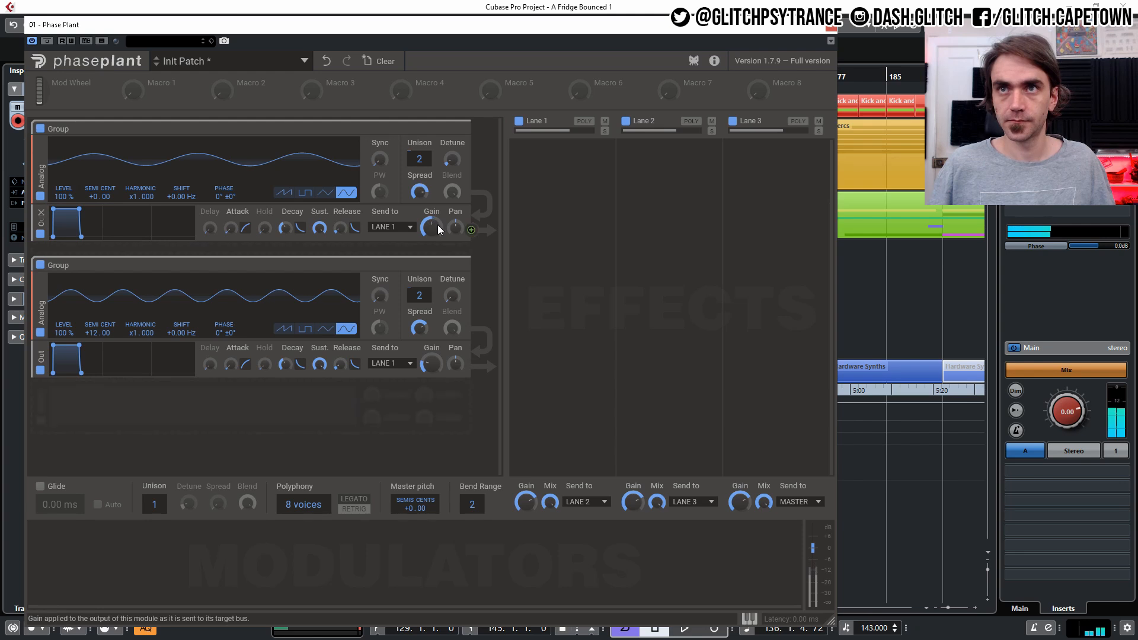
drag(454, 333, 454, 336)
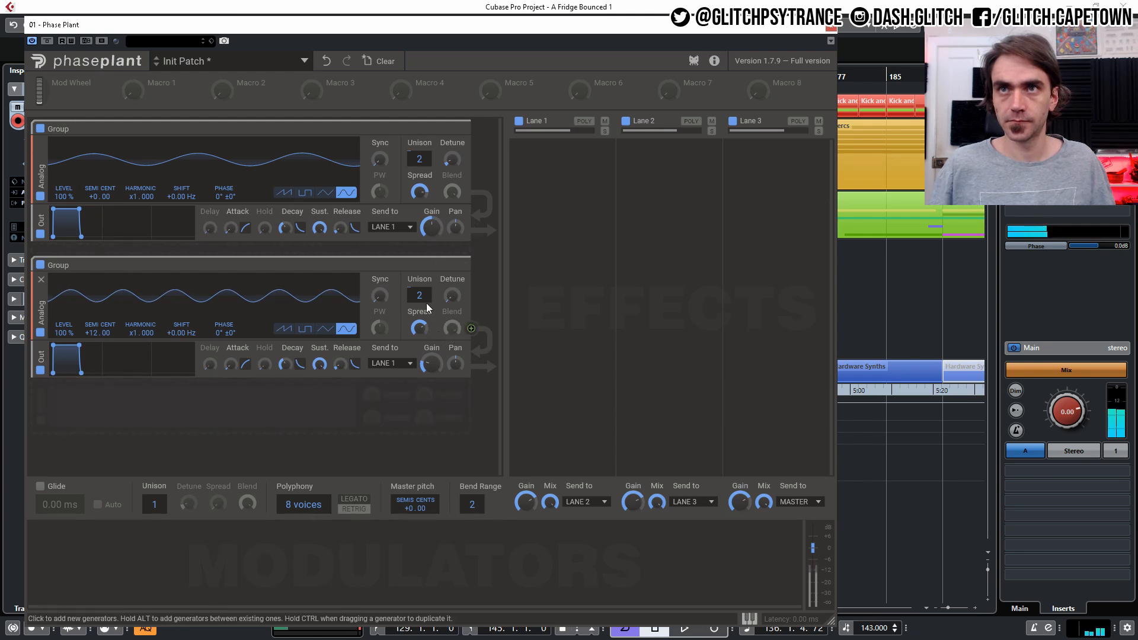
- Try 3 unison voices with blend on the second oscillator, returning it to 2 voices
drag(419, 296, 419, 289)
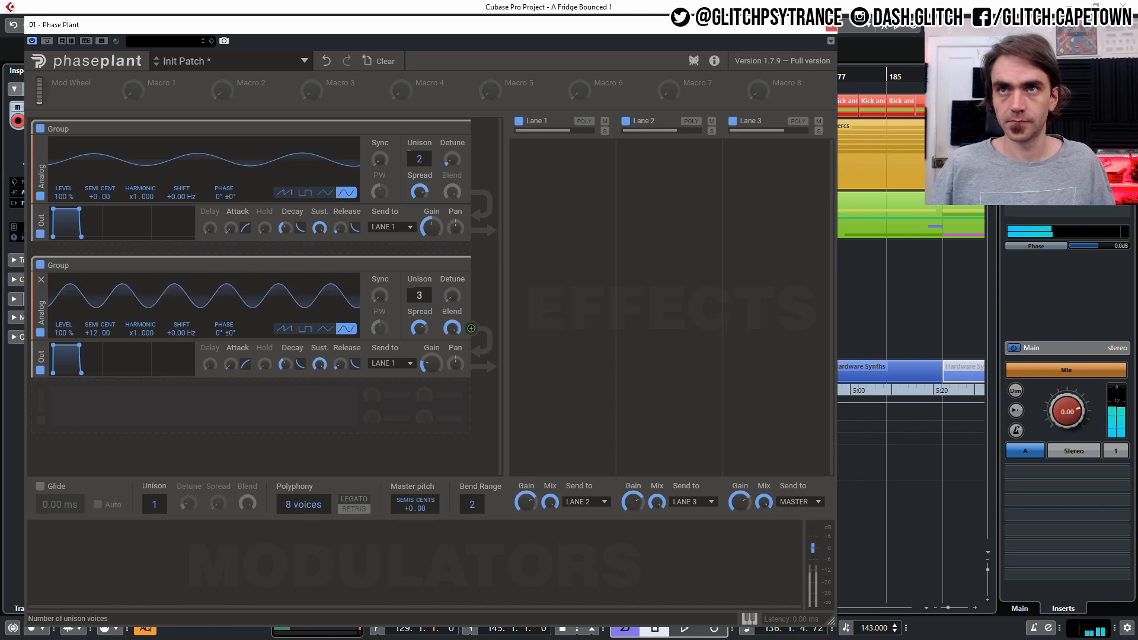
drag(452, 329, 452, 369)
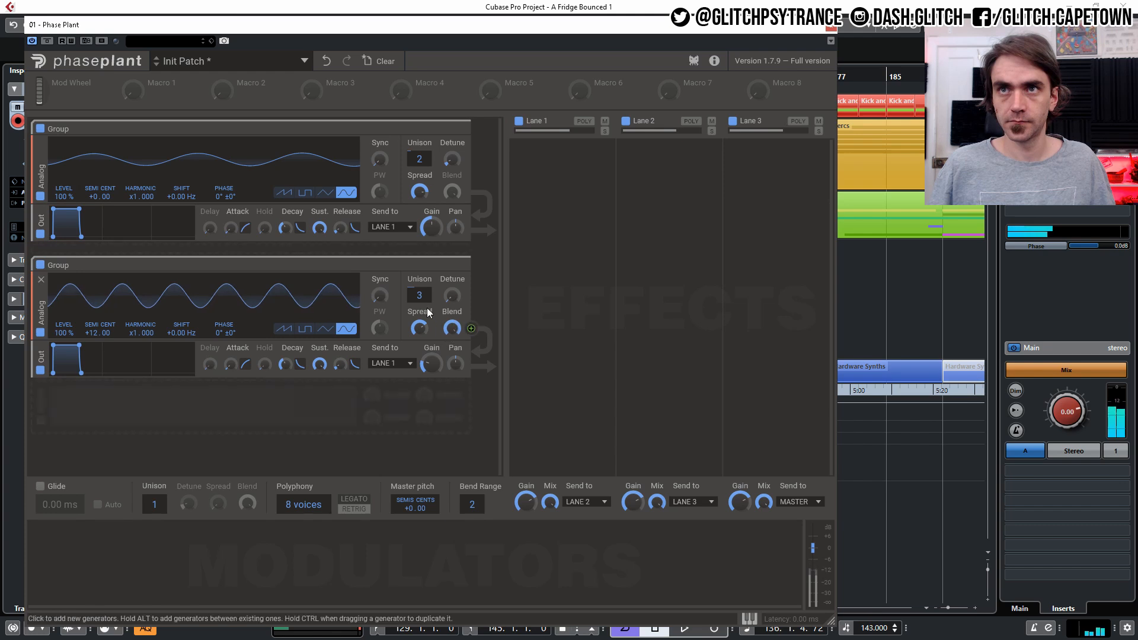
drag(419, 295, 424, 305)
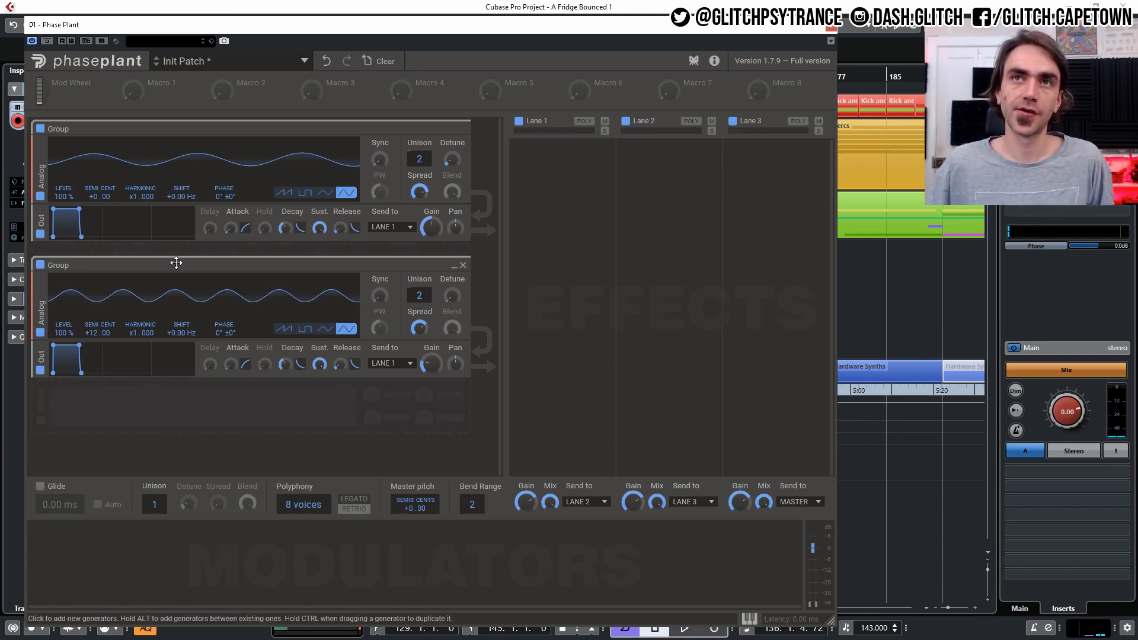
- Duplicate the second oscillator below it and tune the new copy to +24 semitones
click(169, 409)
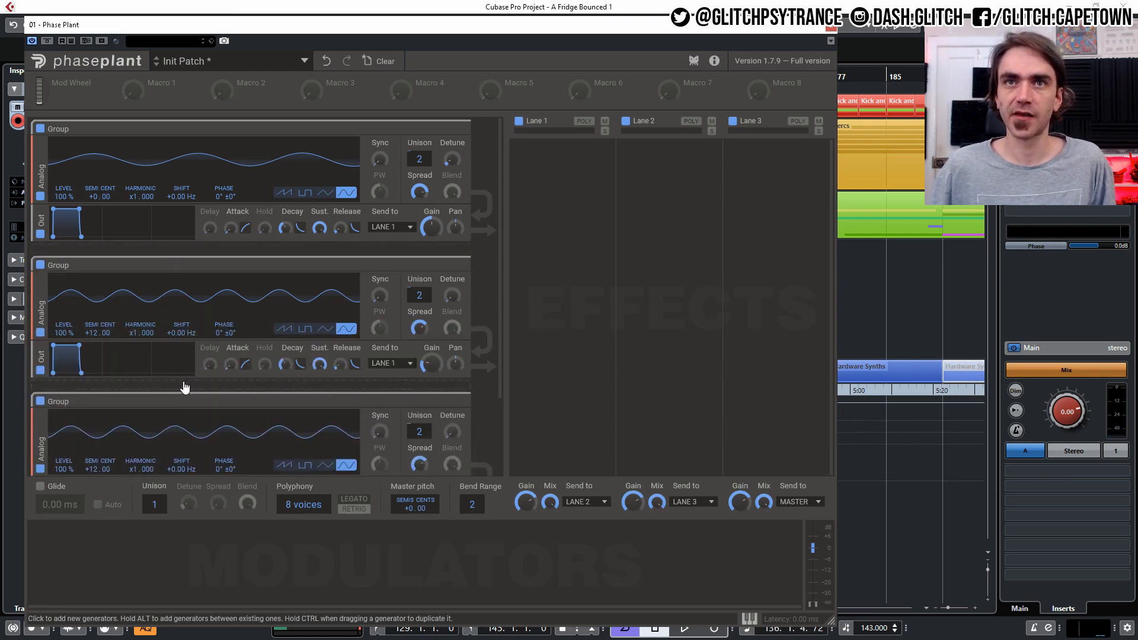
scroll(177, 384, down, 3)
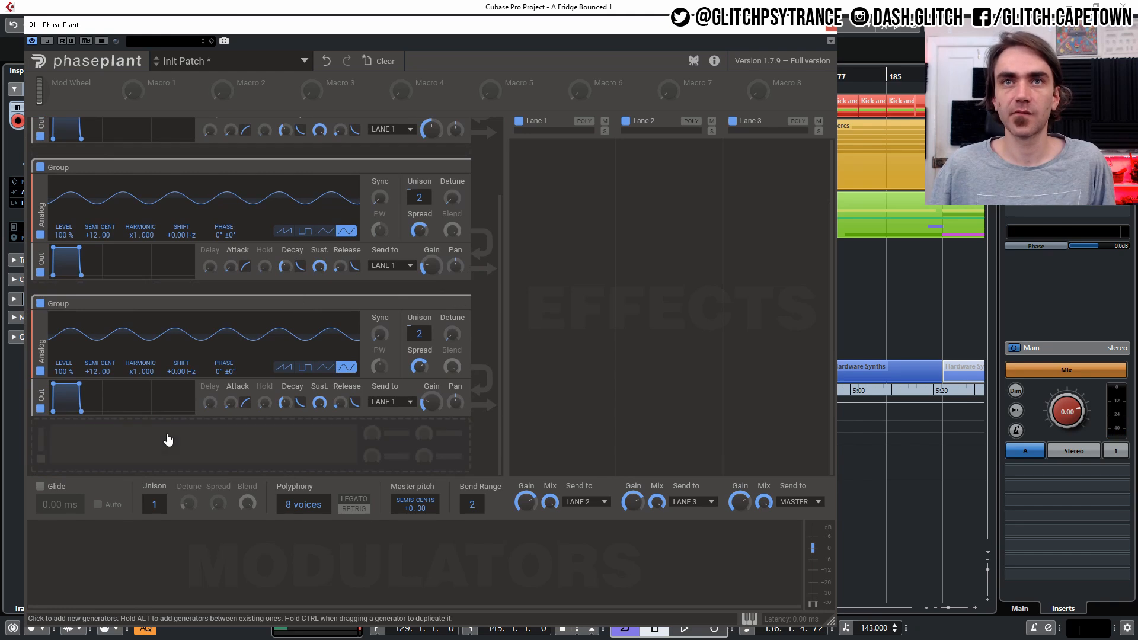
drag(87, 375, 88, 311)
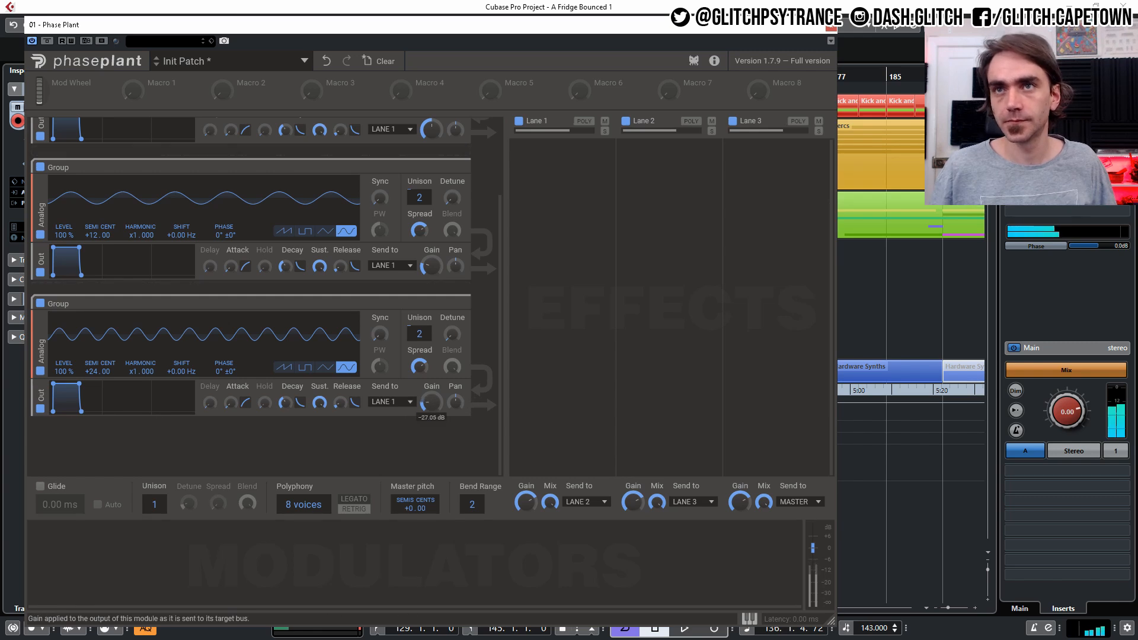
- Set the third oscillator's harmonic to x2.000 and adjust its spread, detune and gain
drag(420, 366, 420, 355)
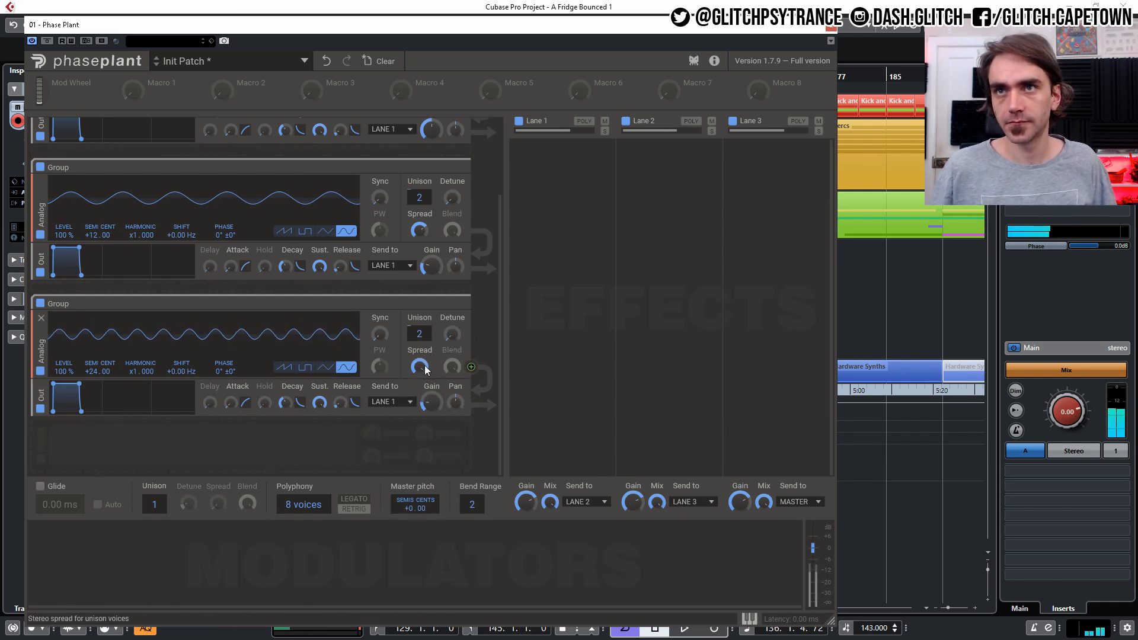
drag(456, 333, 456, 325)
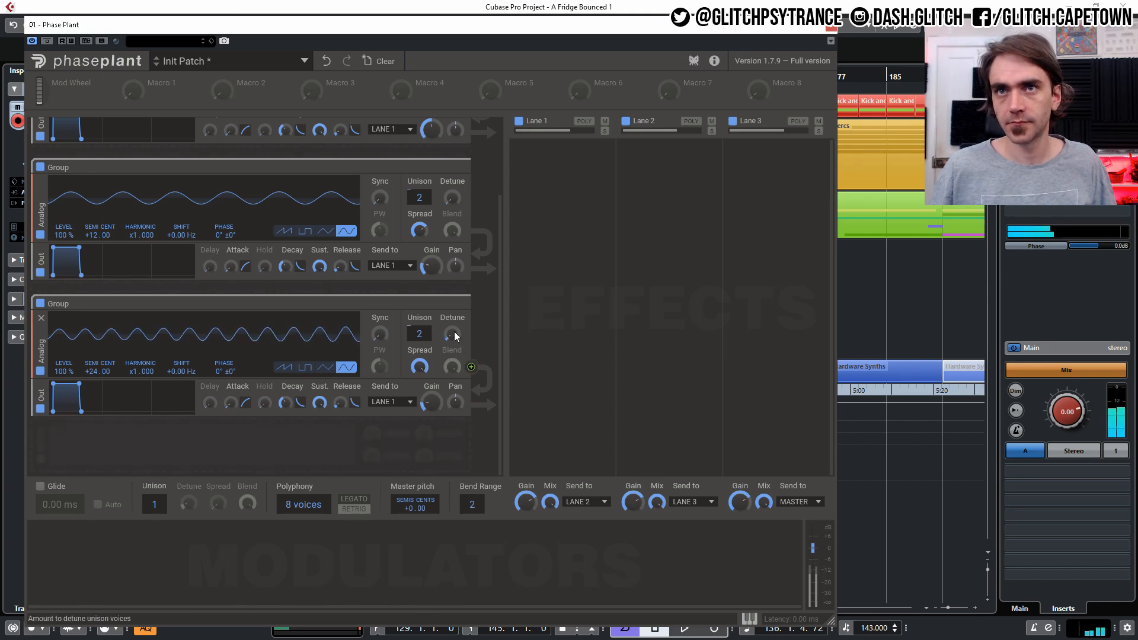
drag(141, 371, 141, 371)
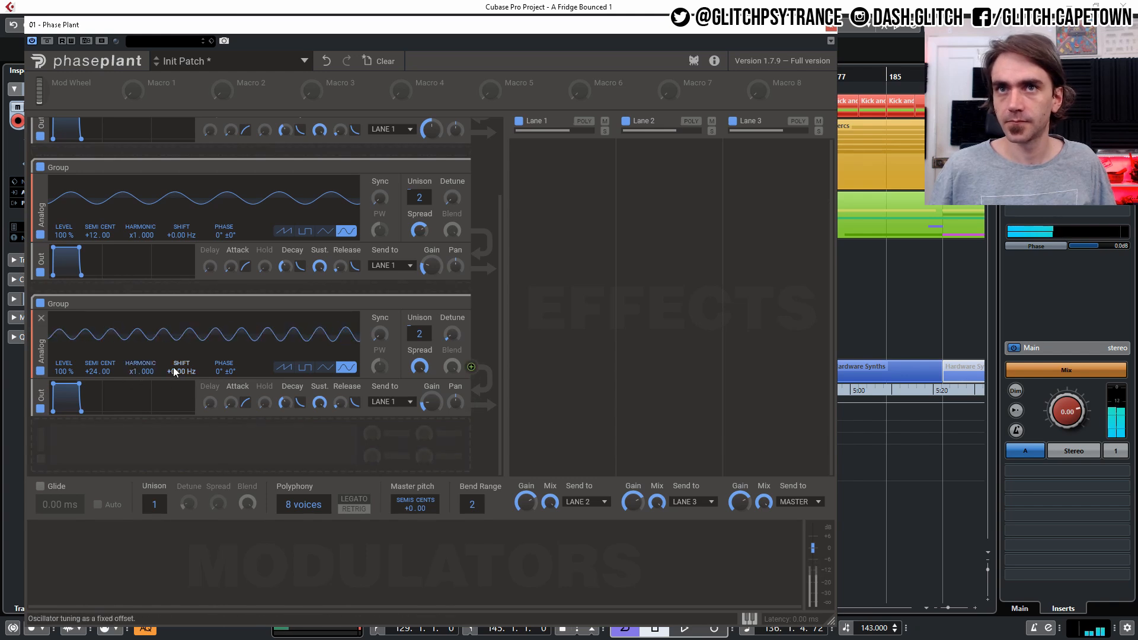
drag(433, 402, 432, 401)
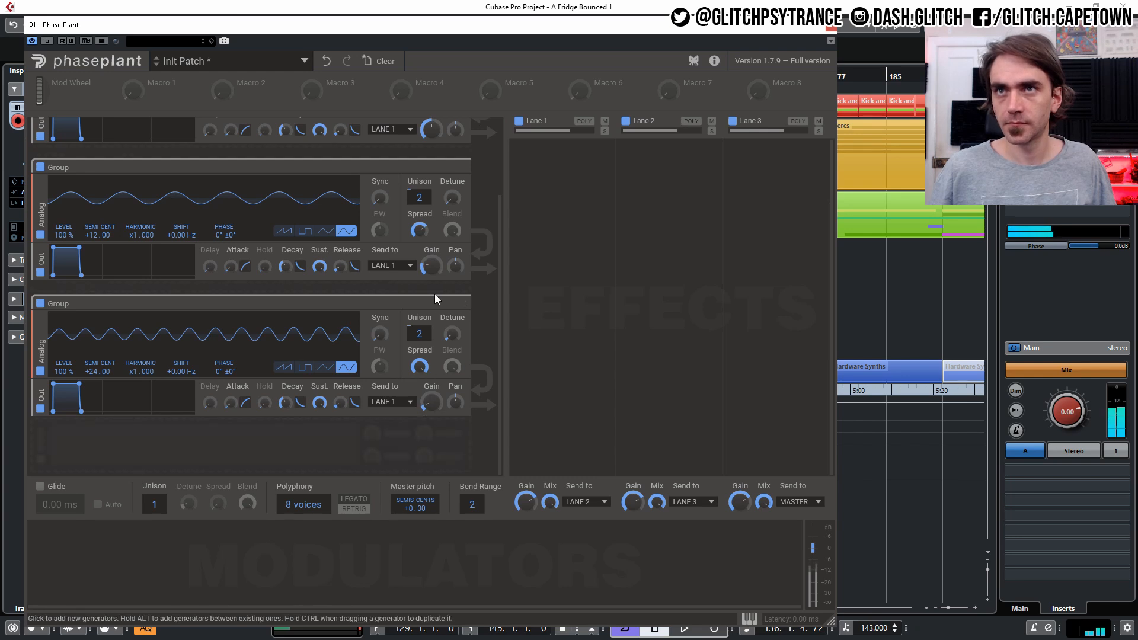
drag(432, 404, 432, 402)
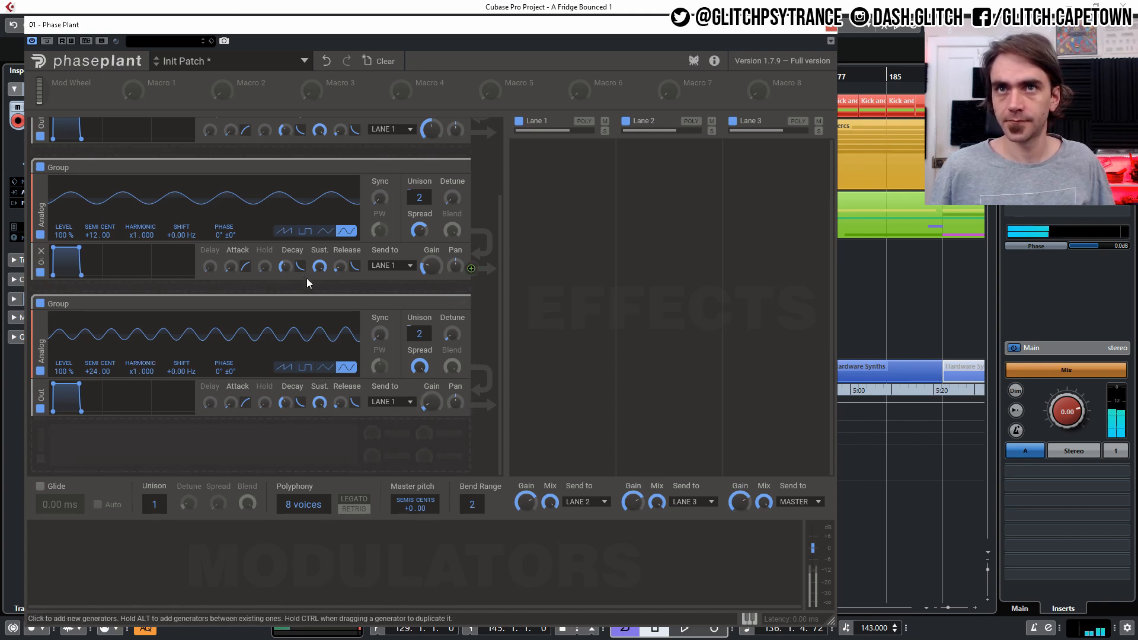
- Raise the third oscillator's unison to 6 voices and adjust its detune, spread and gain
scroll(279, 310, up, 3)
scroll(296, 325, down, 3)
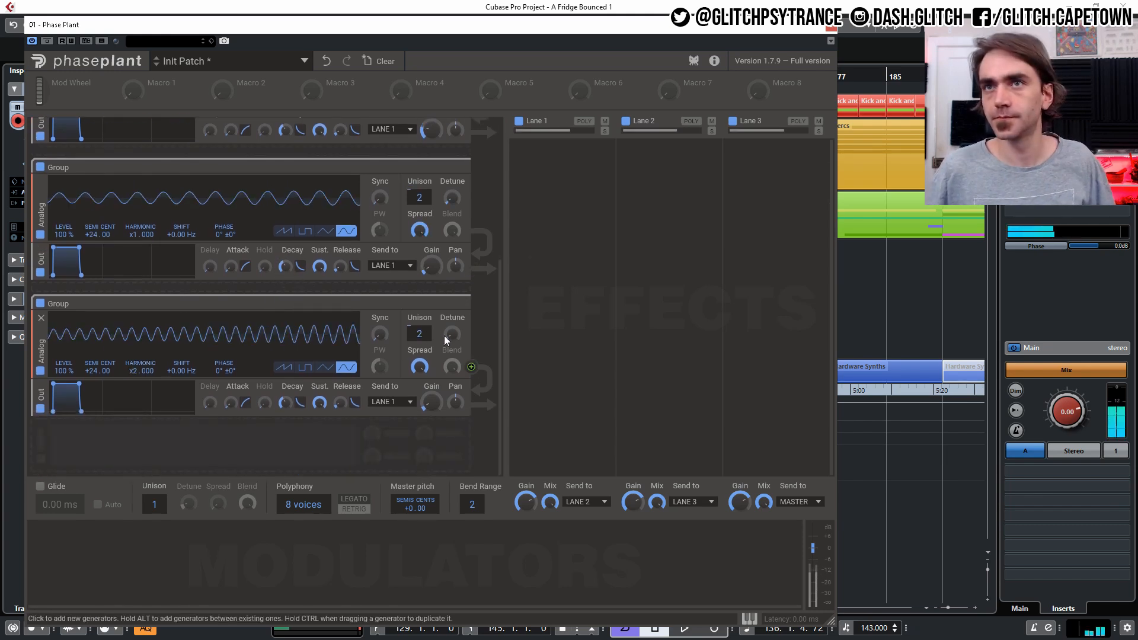
drag(451, 333, 452, 328)
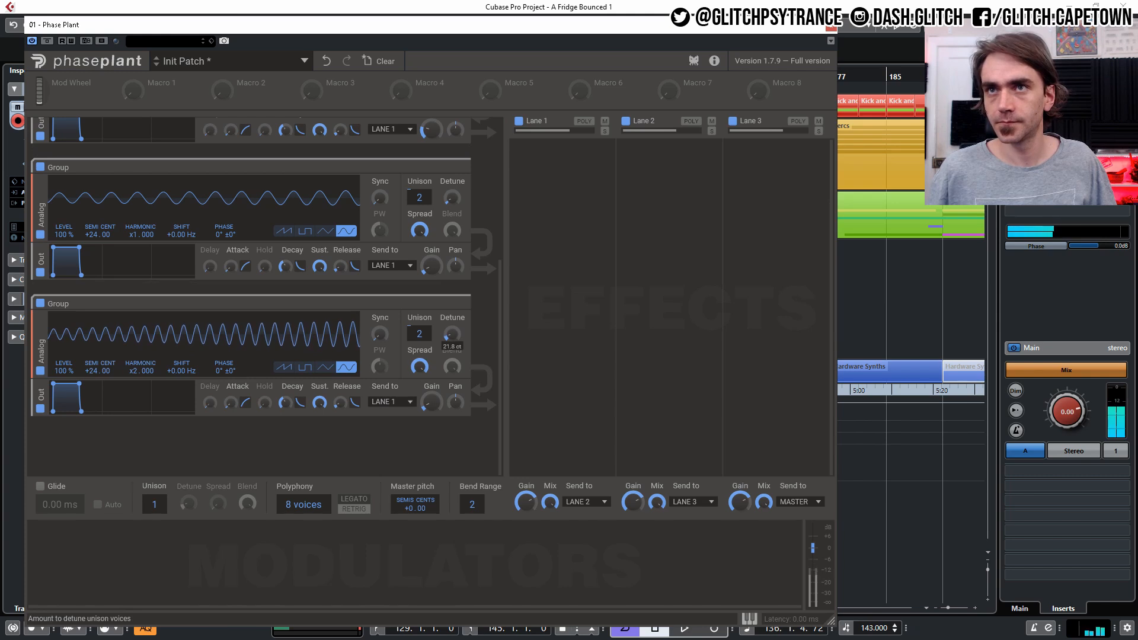
drag(420, 366, 451, 372)
drag(451, 333, 451, 341)
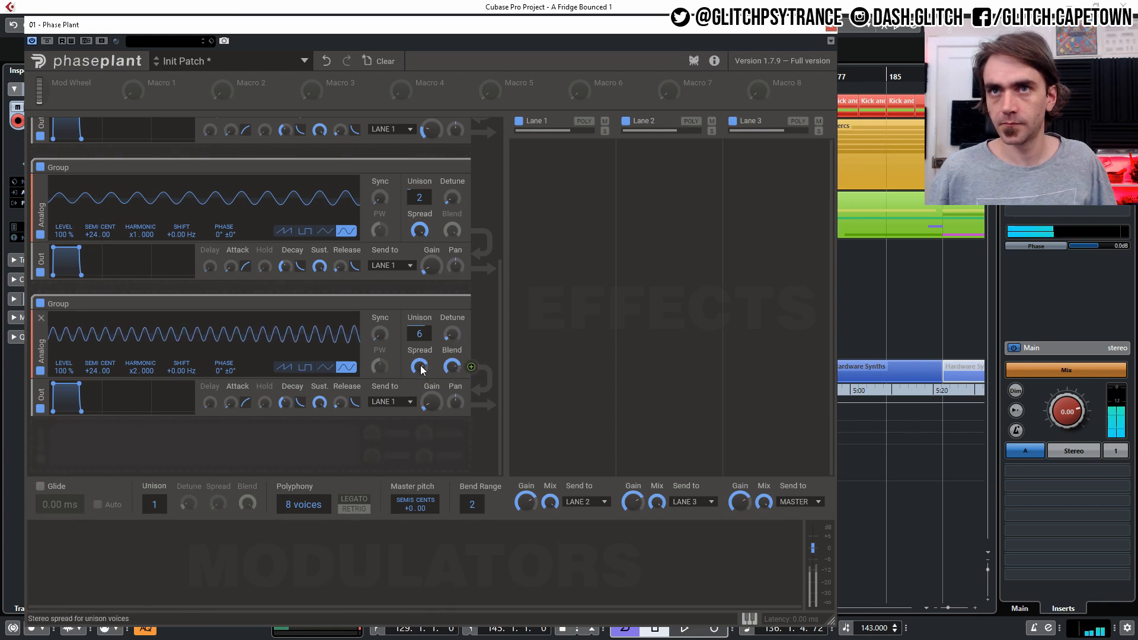
drag(452, 339, 453, 336)
drag(428, 405, 428, 409)
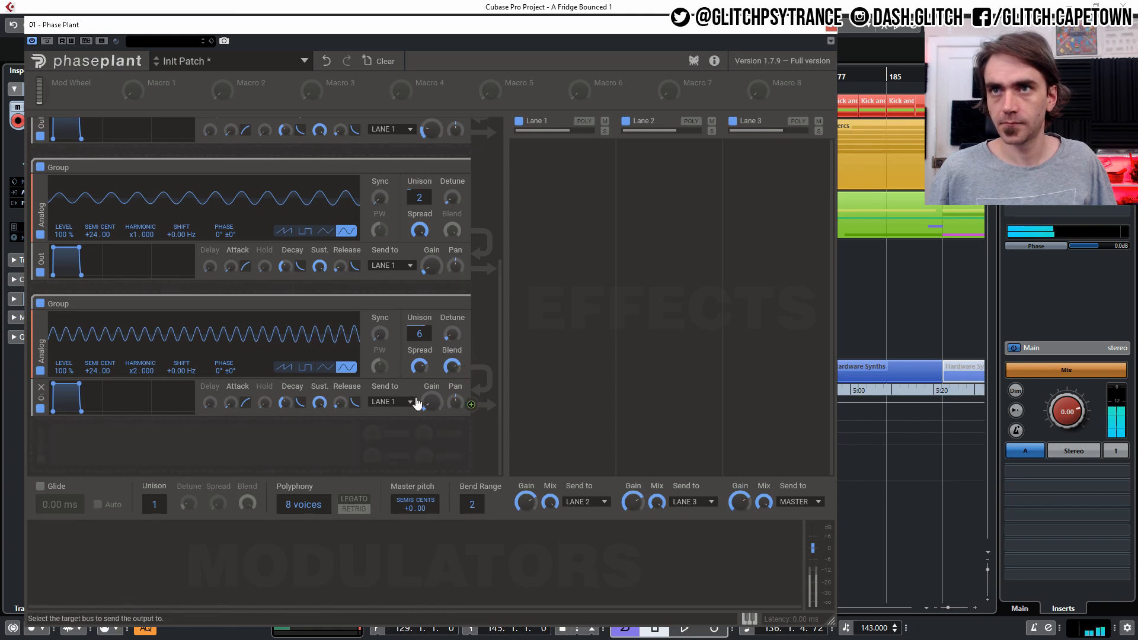
scroll(435, 346, up, 5)
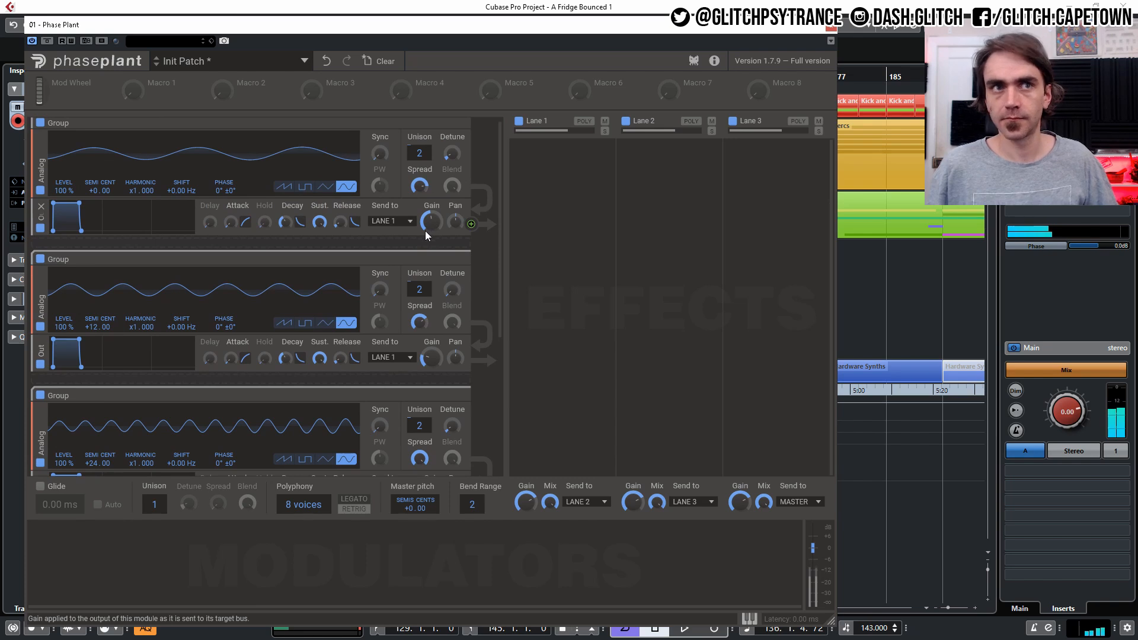
scroll(410, 265, down, 2)
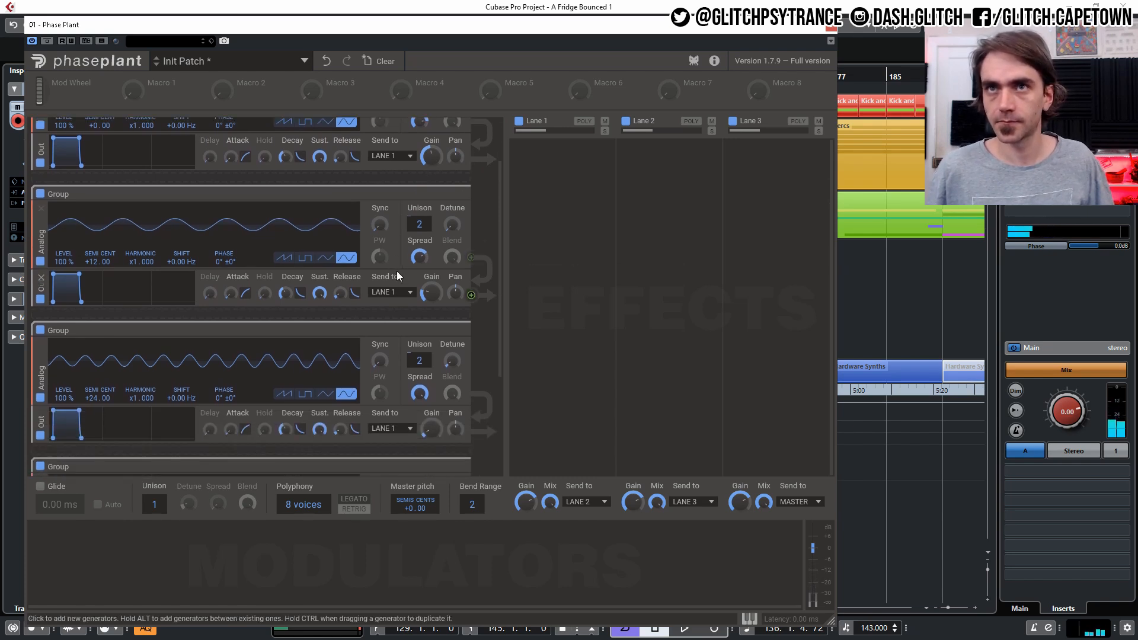
- Route Lane 1's output to Lane 3
scroll(397, 325, up, 2)
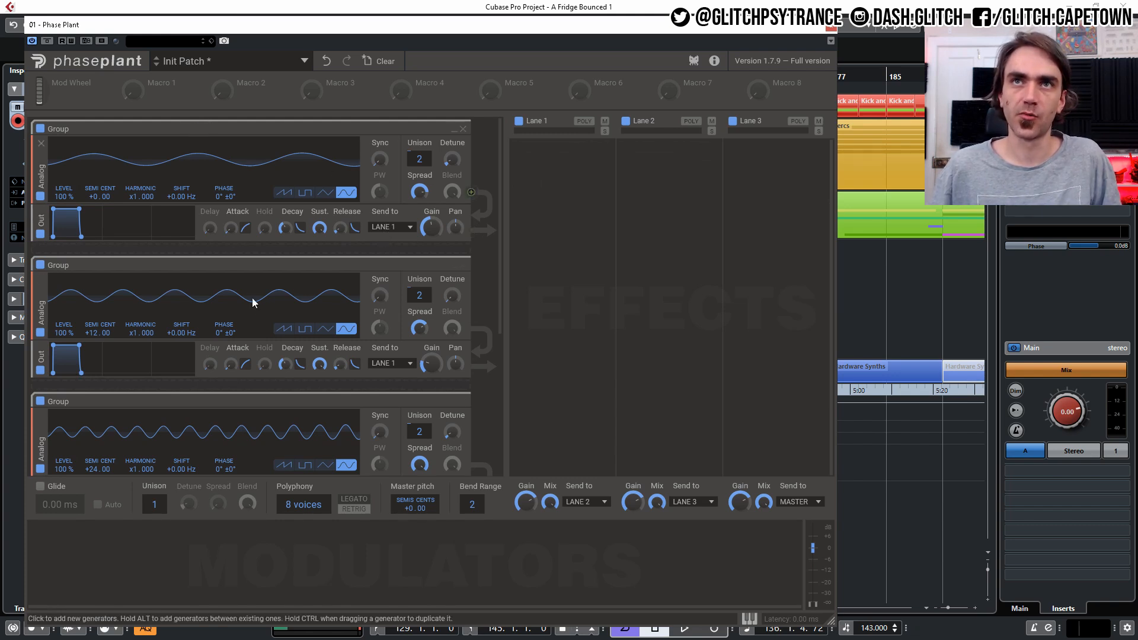
scroll(374, 376, down, 2)
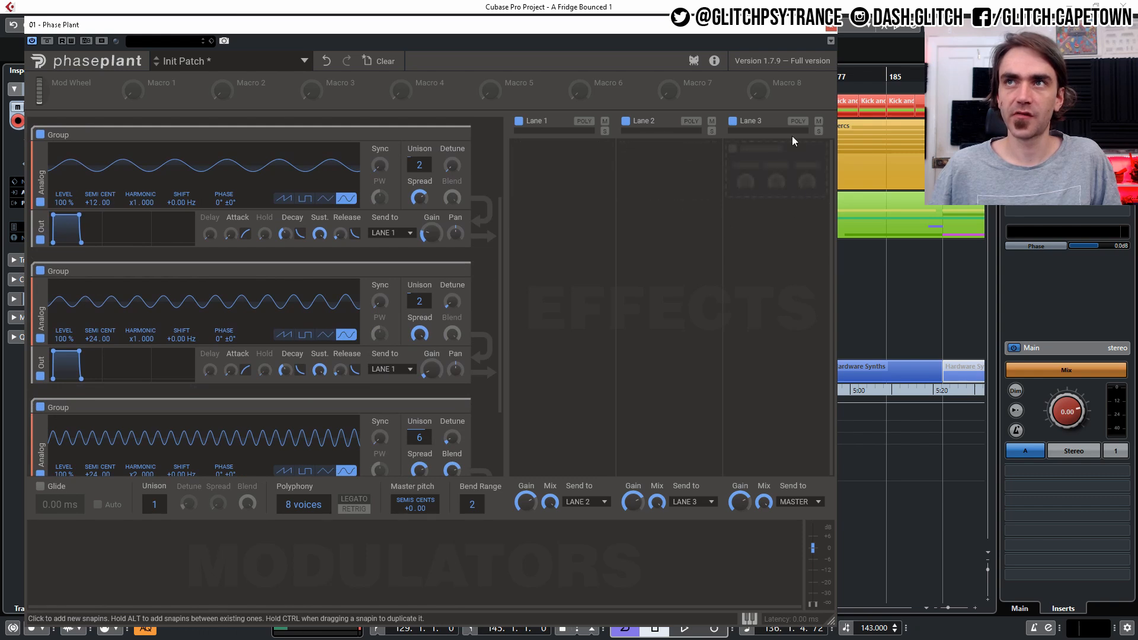
click(590, 509)
click(586, 504)
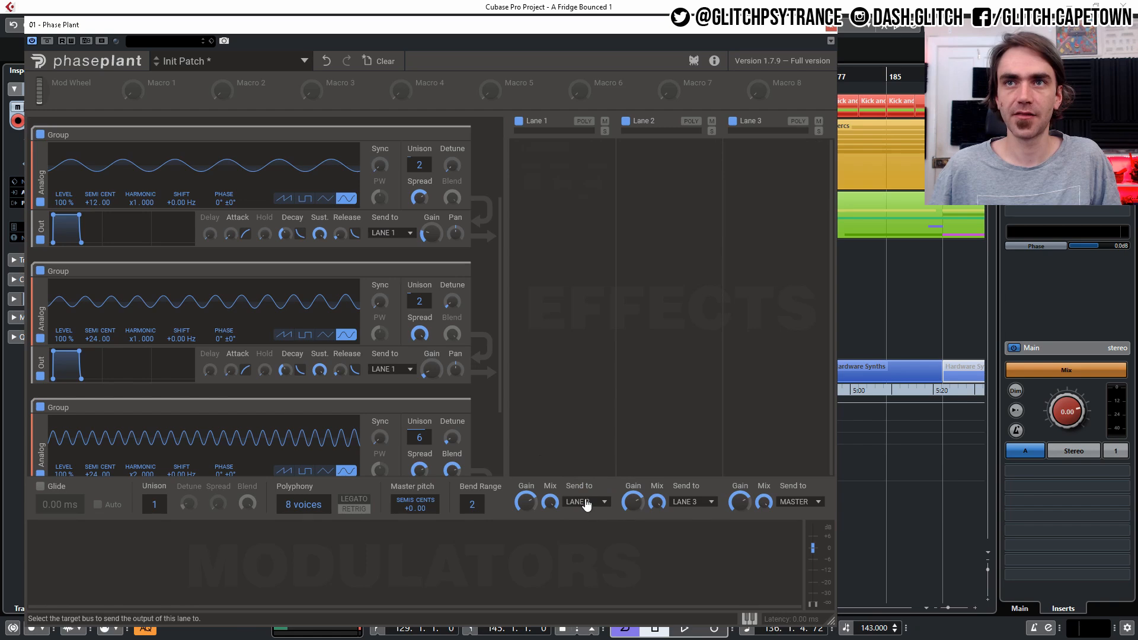
- Send the +24 semitone oscillator's output to Lane 2
scroll(386, 358, down, 3)
scroll(394, 312, up, 2)
scroll(395, 316, down, 2)
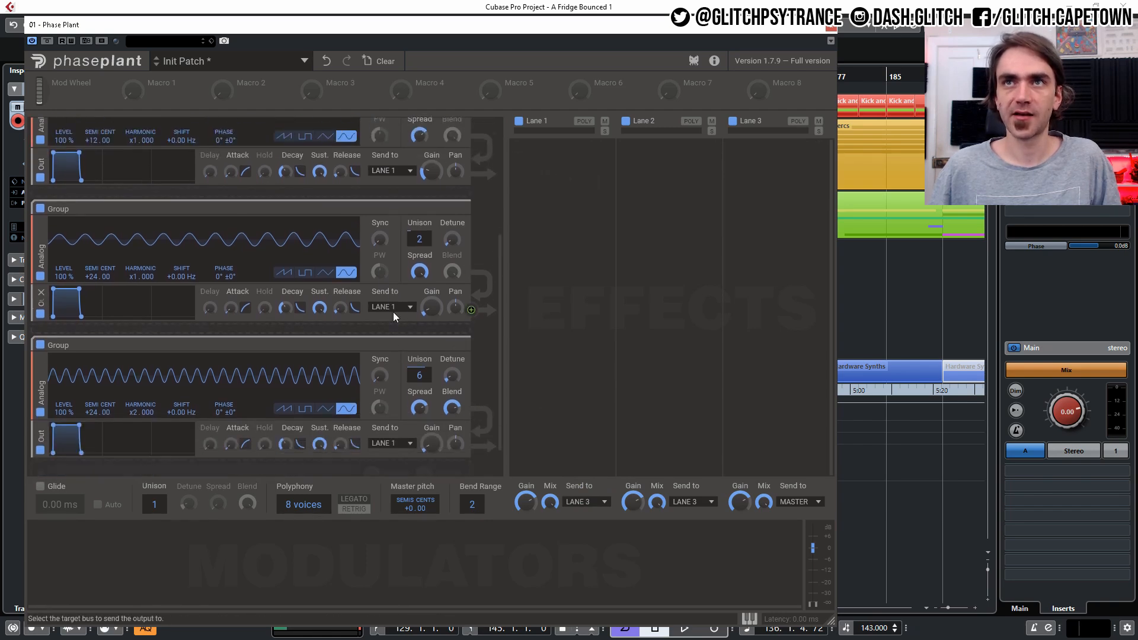
click(389, 268)
click(386, 290)
- Add a Delay switched to tempo sync, followed by a Reverb, to Lane 2
scroll(371, 218, up, 4)
click(651, 155)
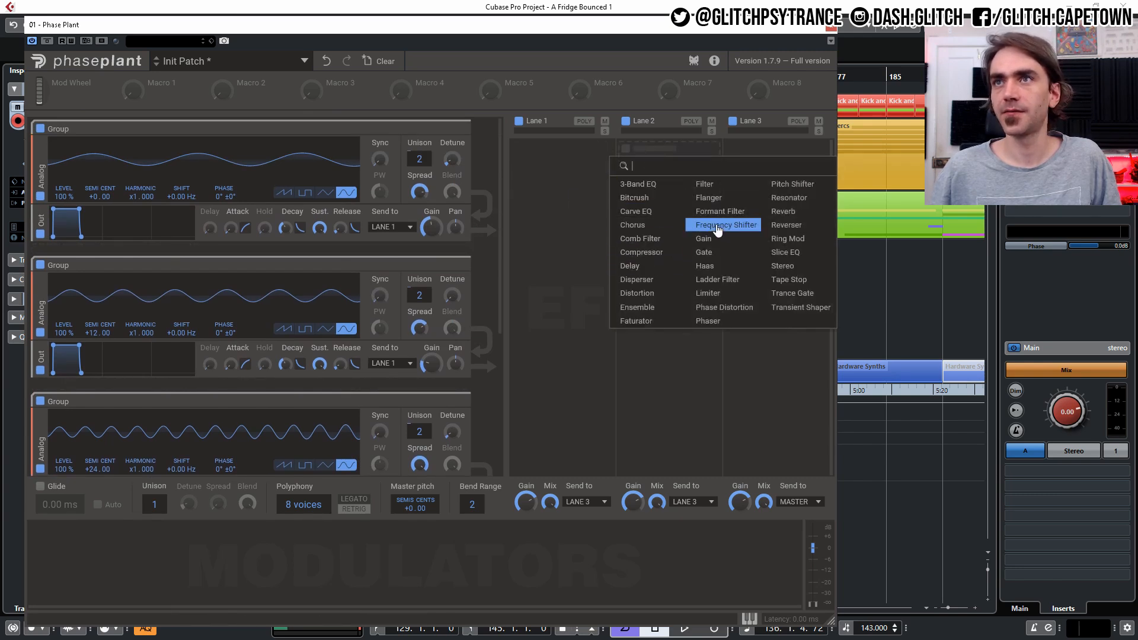
click(652, 265)
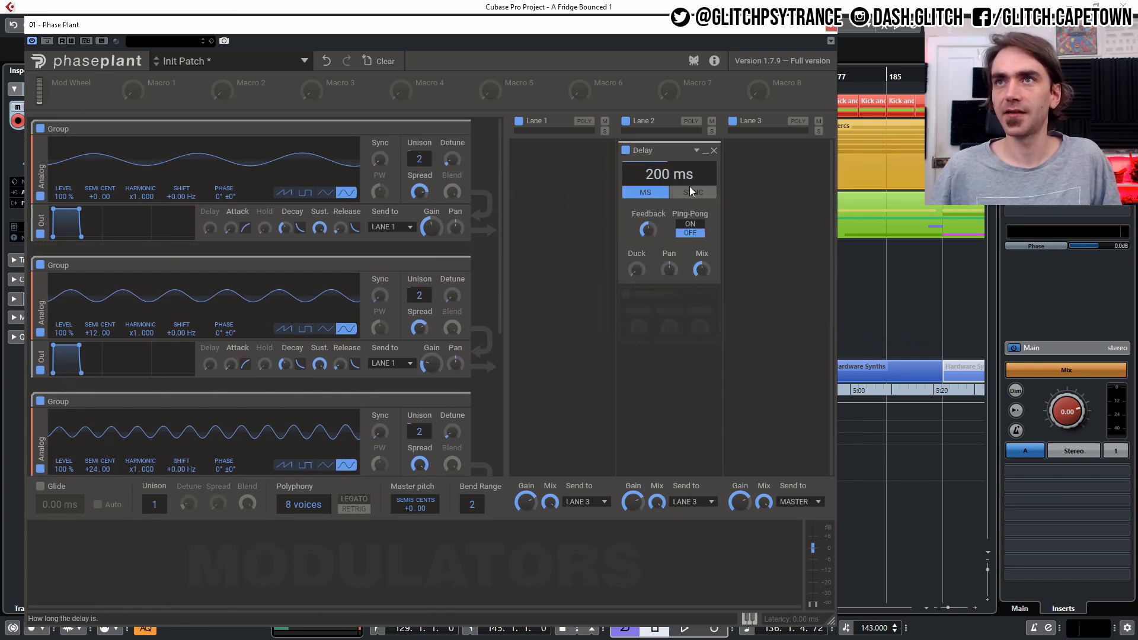
click(689, 188)
click(670, 322)
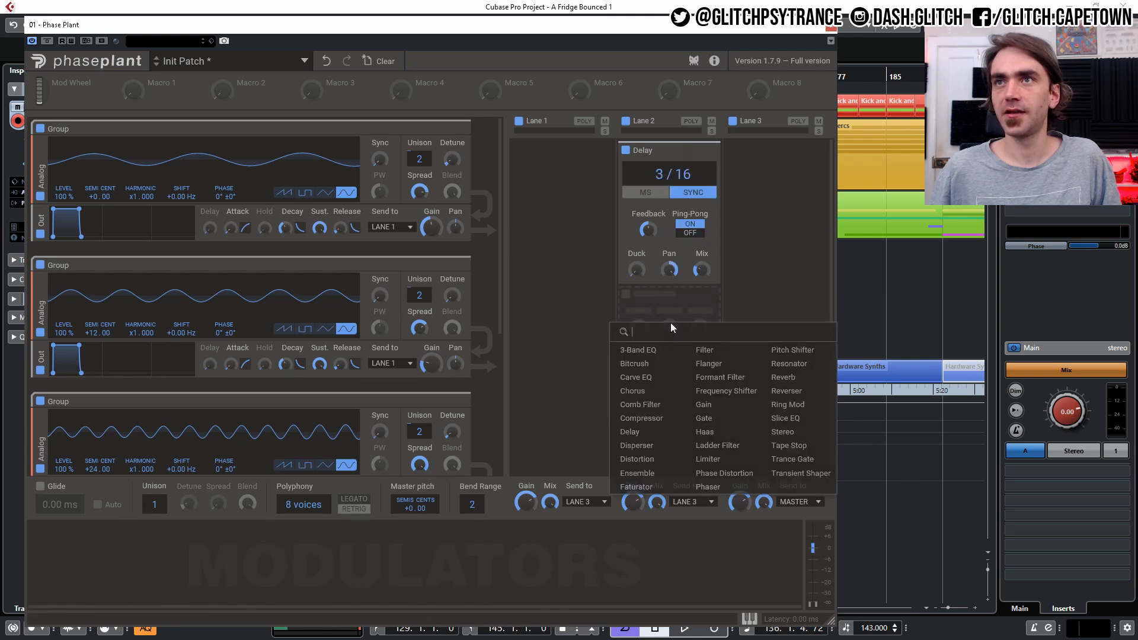
click(781, 383)
- Duplicate Lane 2's Delay and Reverb into Lane 1
drag(665, 150, 557, 155)
drag(628, 296, 539, 368)
scroll(395, 401, down, 2)
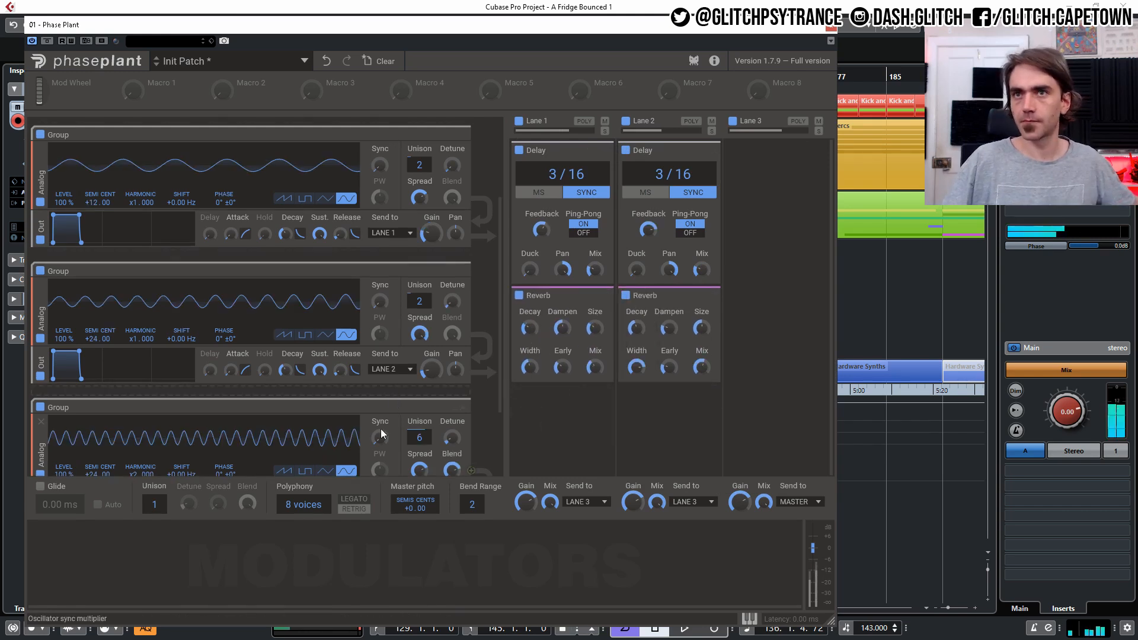
drag(431, 370, 432, 368)
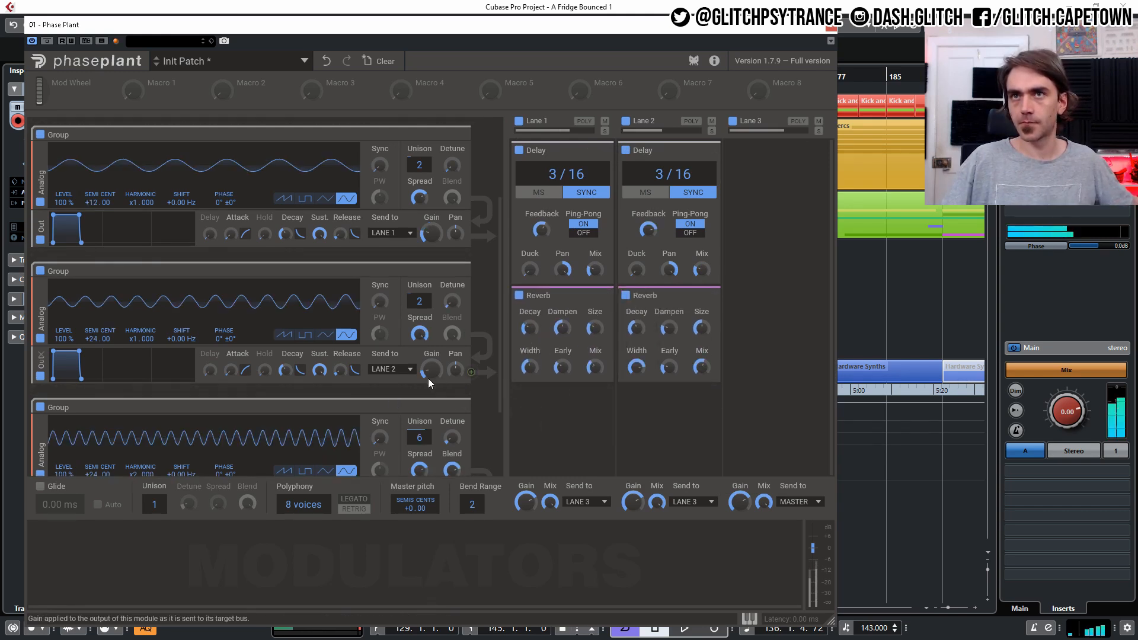
- Collapse the Delay modules in Lanes 1 and 2
scroll(429, 373, up, 2)
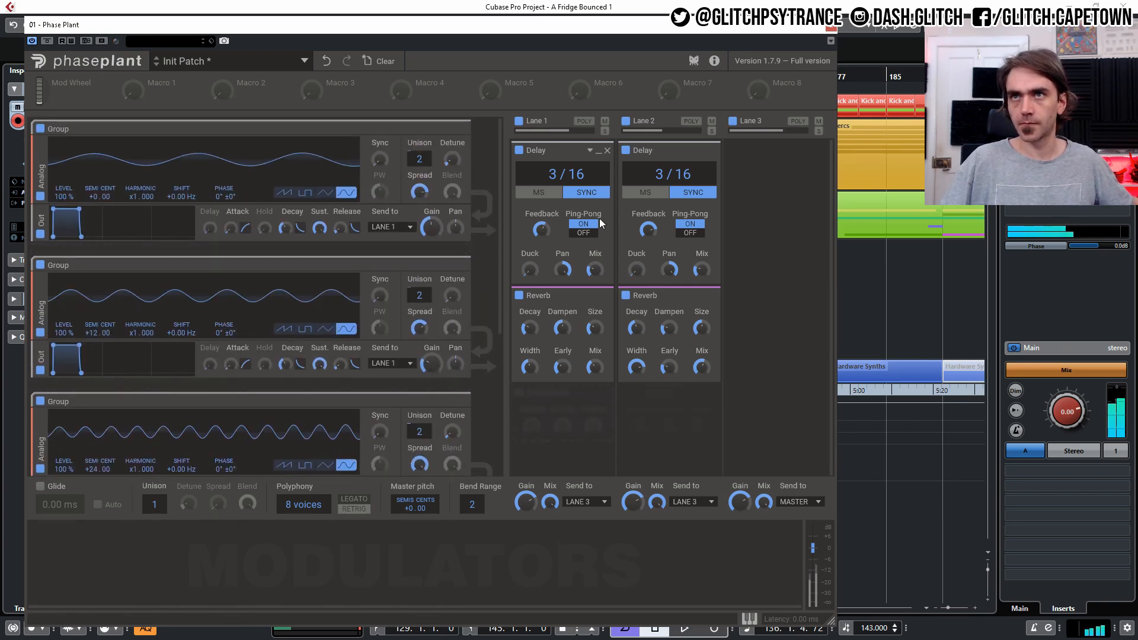
click(598, 151)
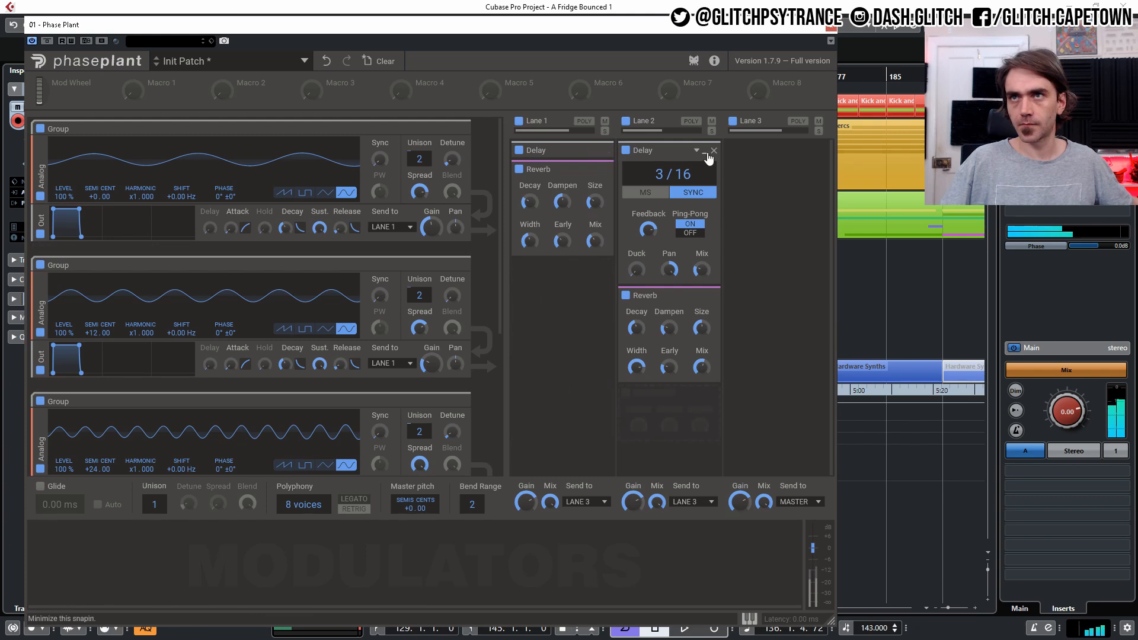
click(705, 151)
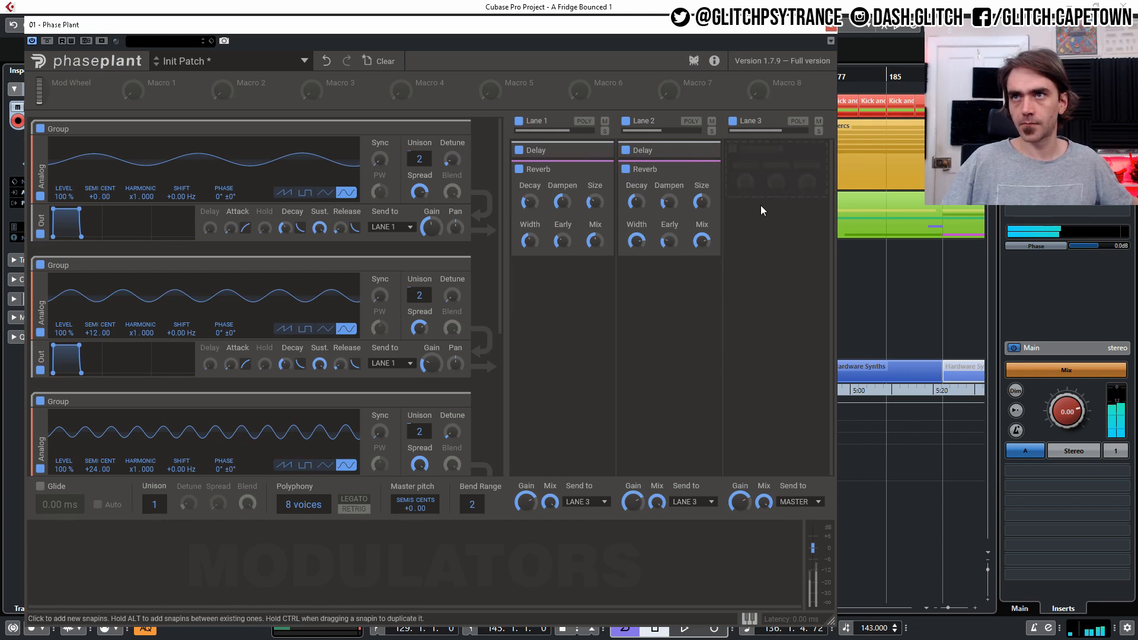
- Add a Reverb to Lane 3 and raise its mix and decay
click(768, 159)
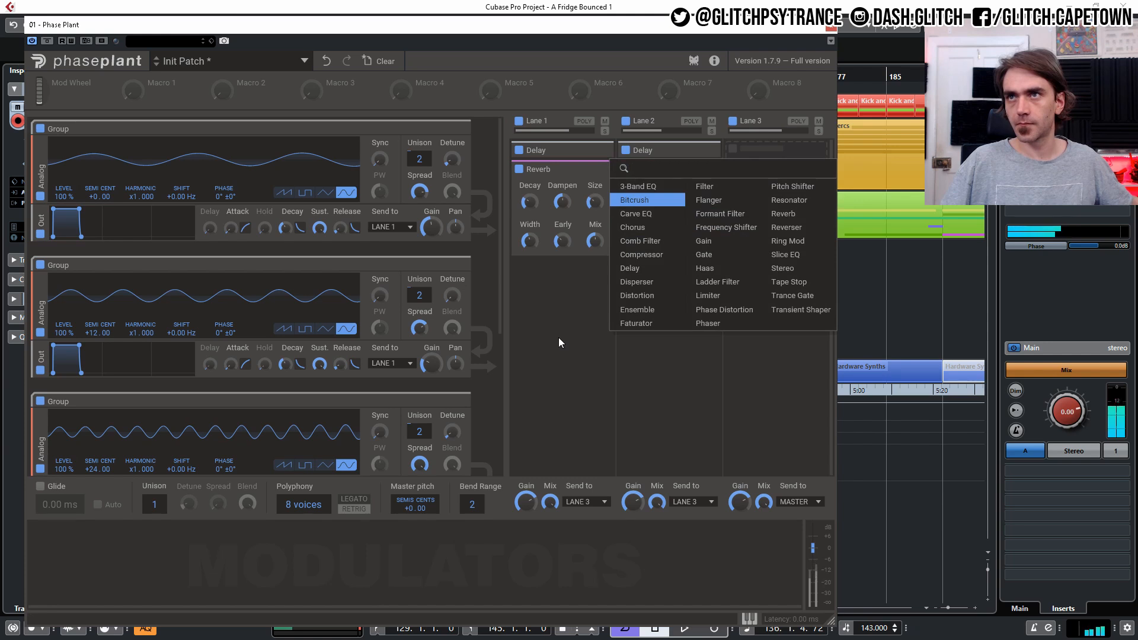
click(797, 213)
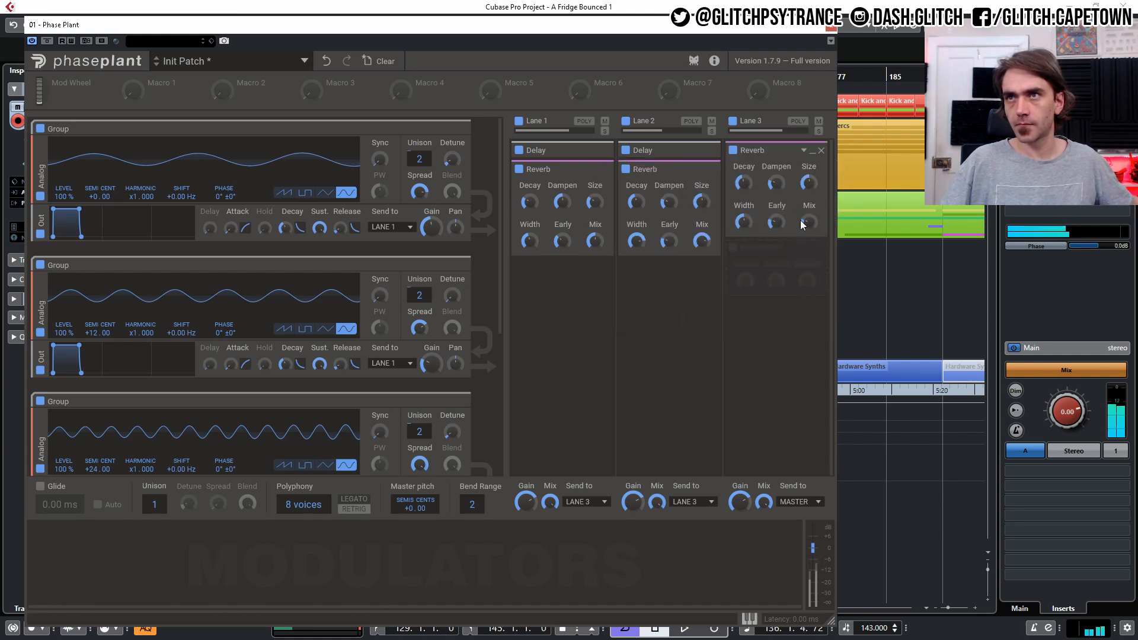
drag(807, 222, 807, 208)
drag(744, 183, 744, 188)
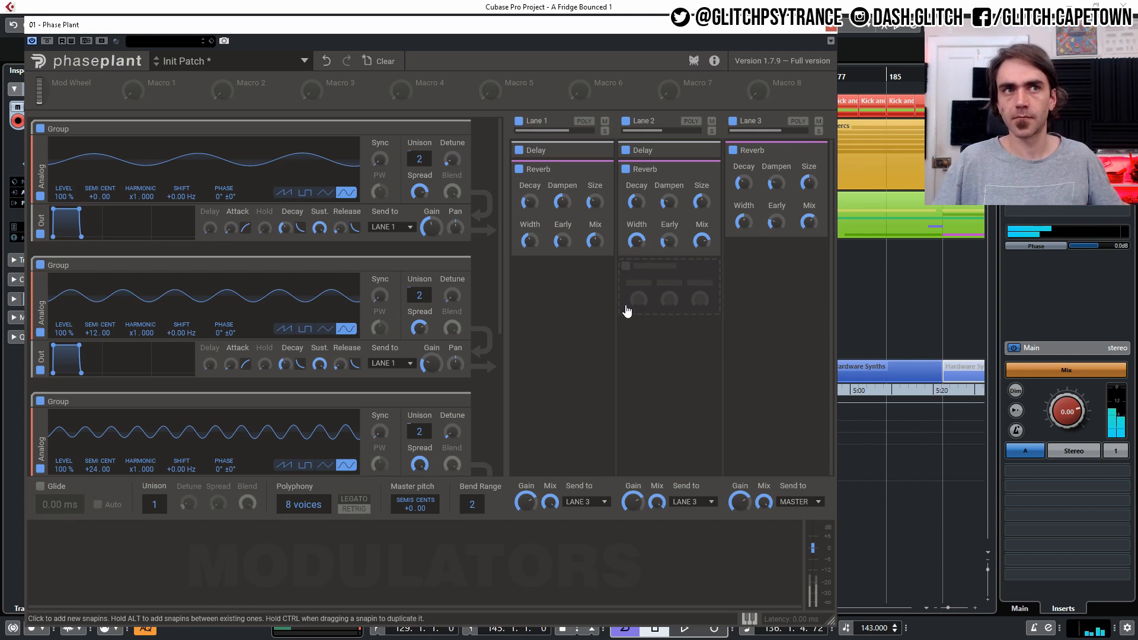
drag(808, 223, 808, 187)
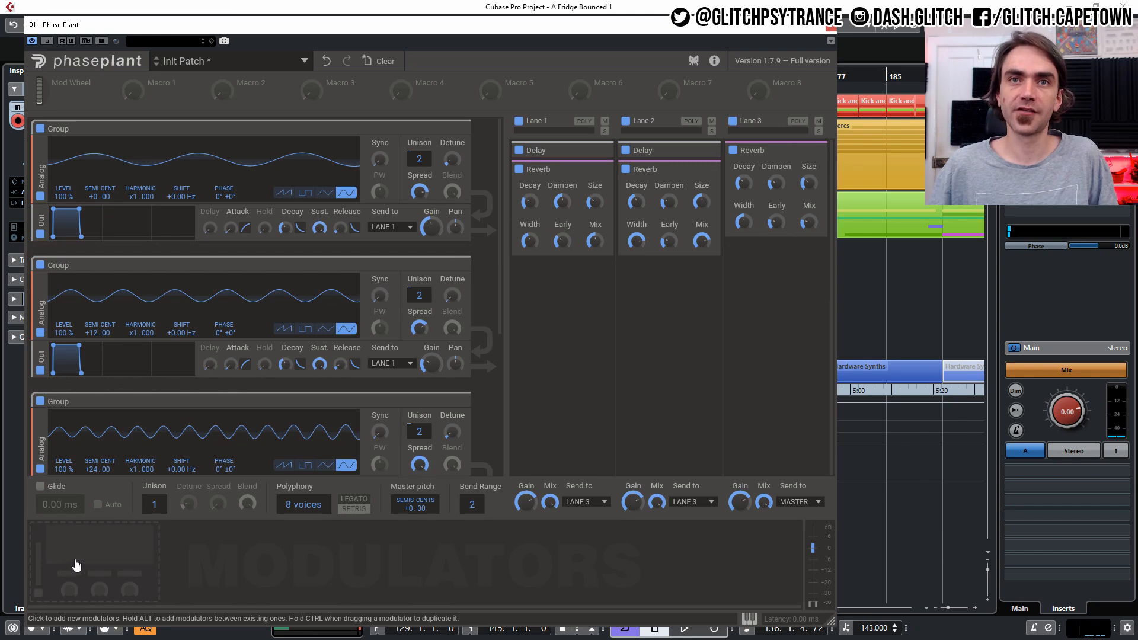
- Add an LFO modulator and set its rate to about 0.51 Hz
click(77, 566)
click(79, 561)
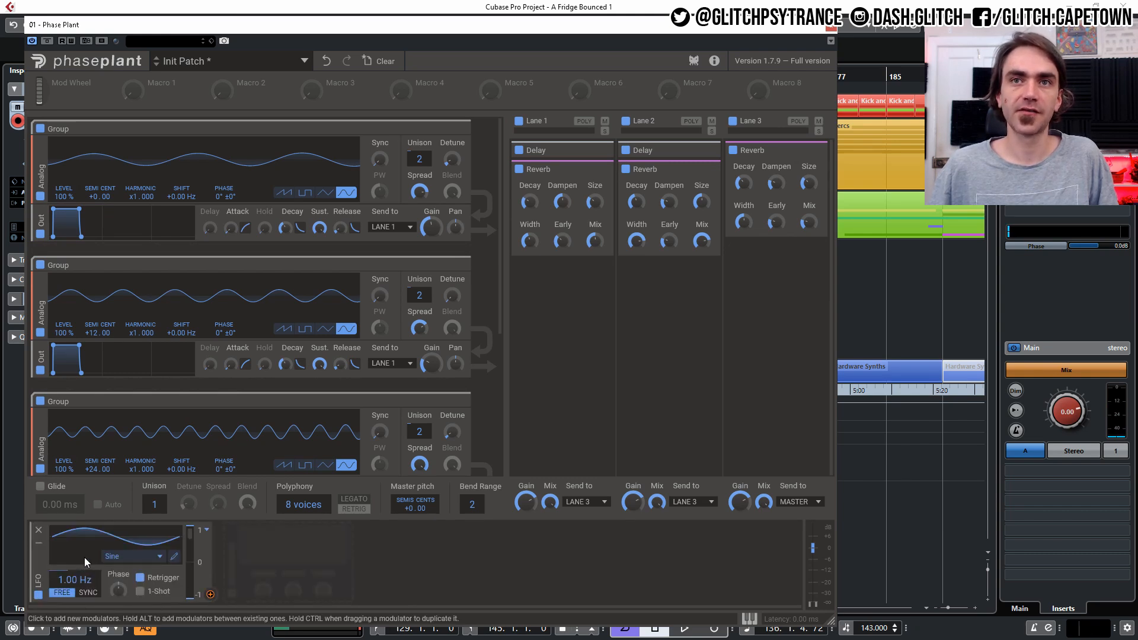
click(141, 578)
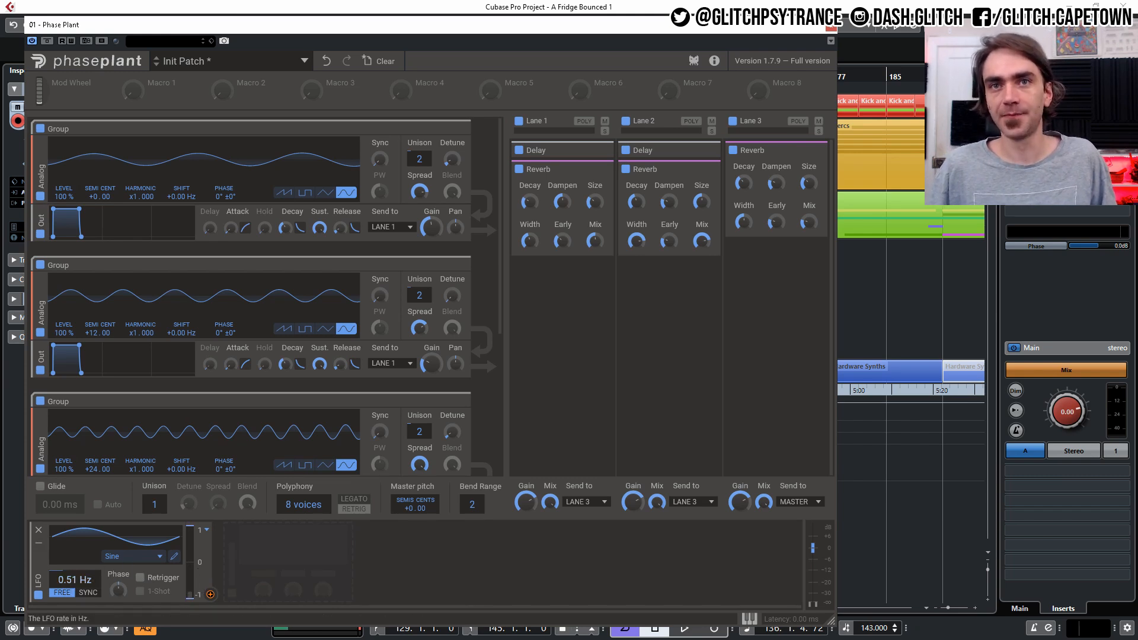
- Duplicate the LFO into two more LFOs and set the third one's rate to 0.19 Hz
drag(41, 575, 474, 569)
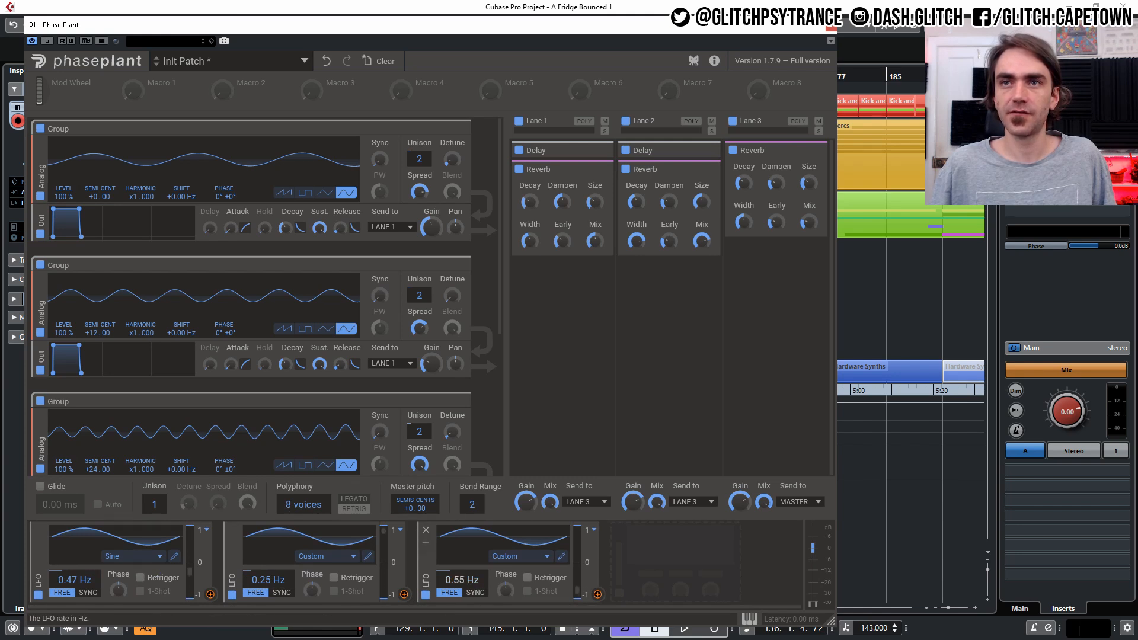
drag(462, 580, 462, 593)
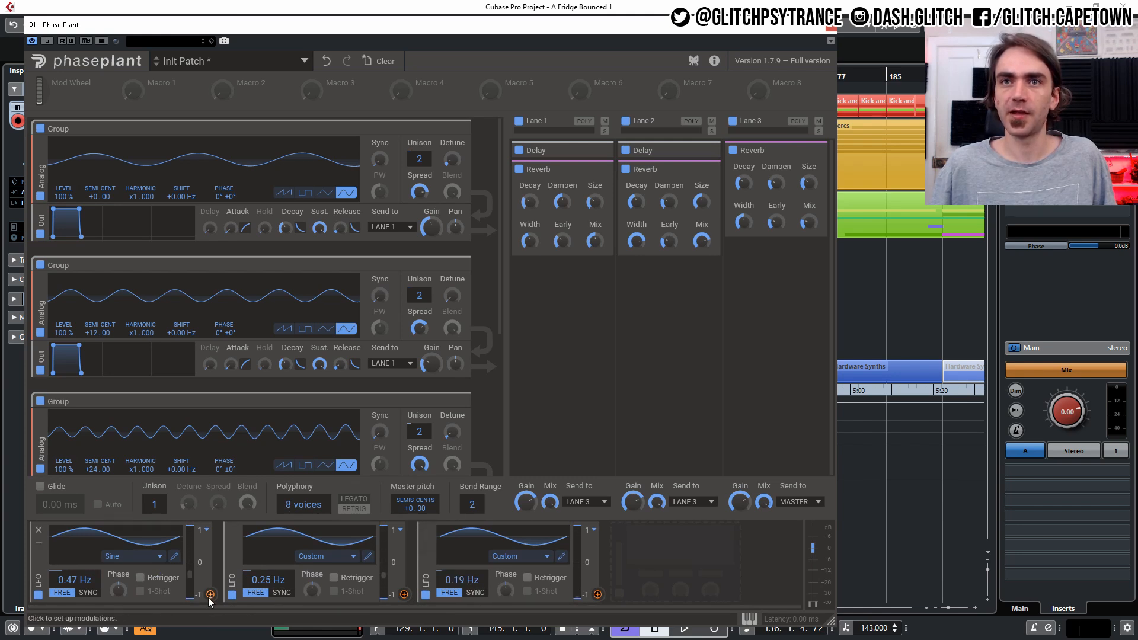
- Modulate the first oscillator's detune and the second oscillator's spread with the first LFO
click(211, 594)
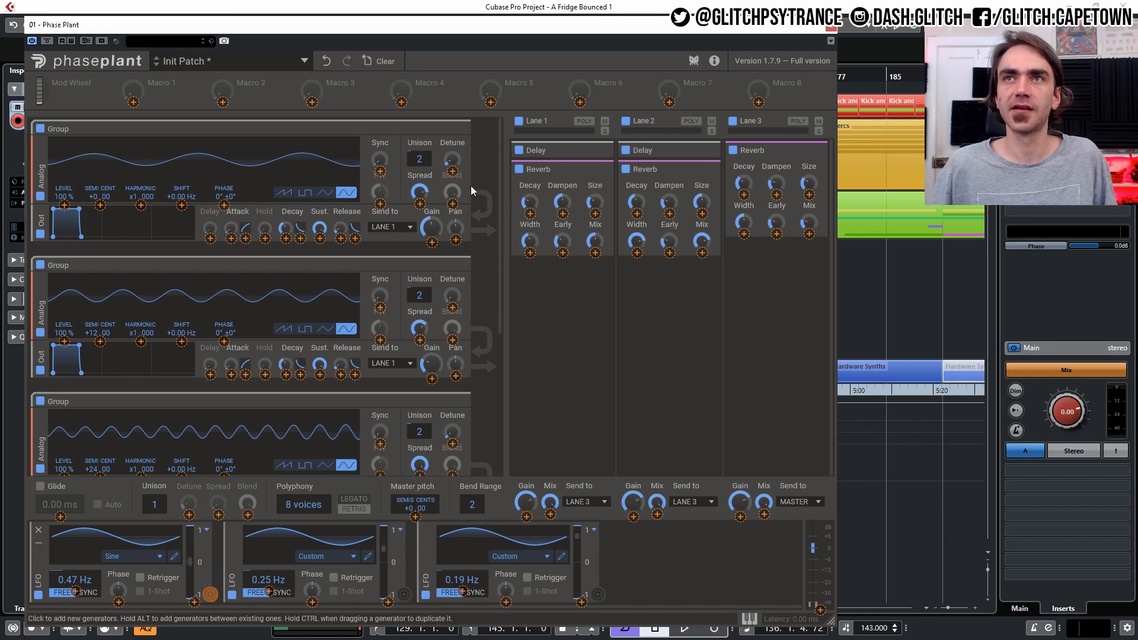
click(452, 171)
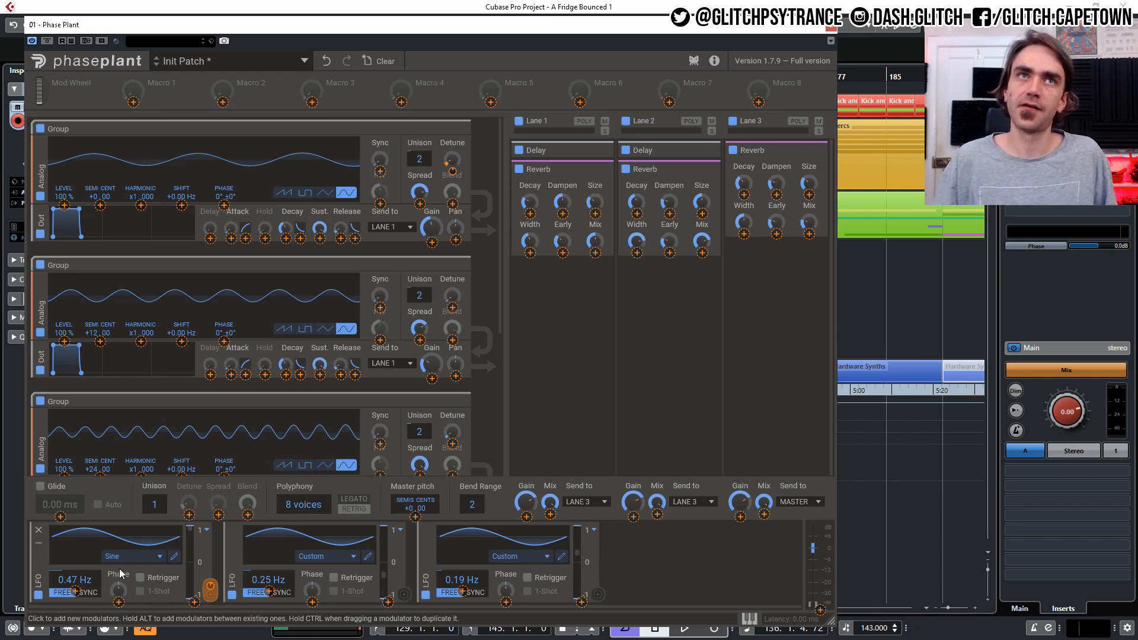
scroll(396, 314, down, 2)
scroll(391, 309, up, 2)
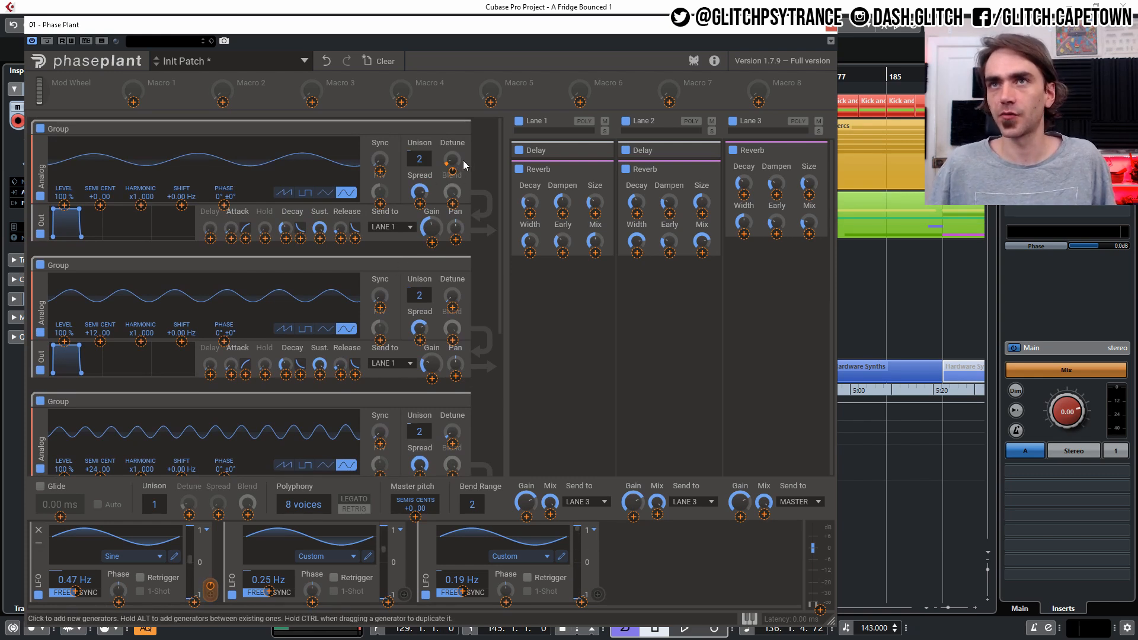
click(418, 335)
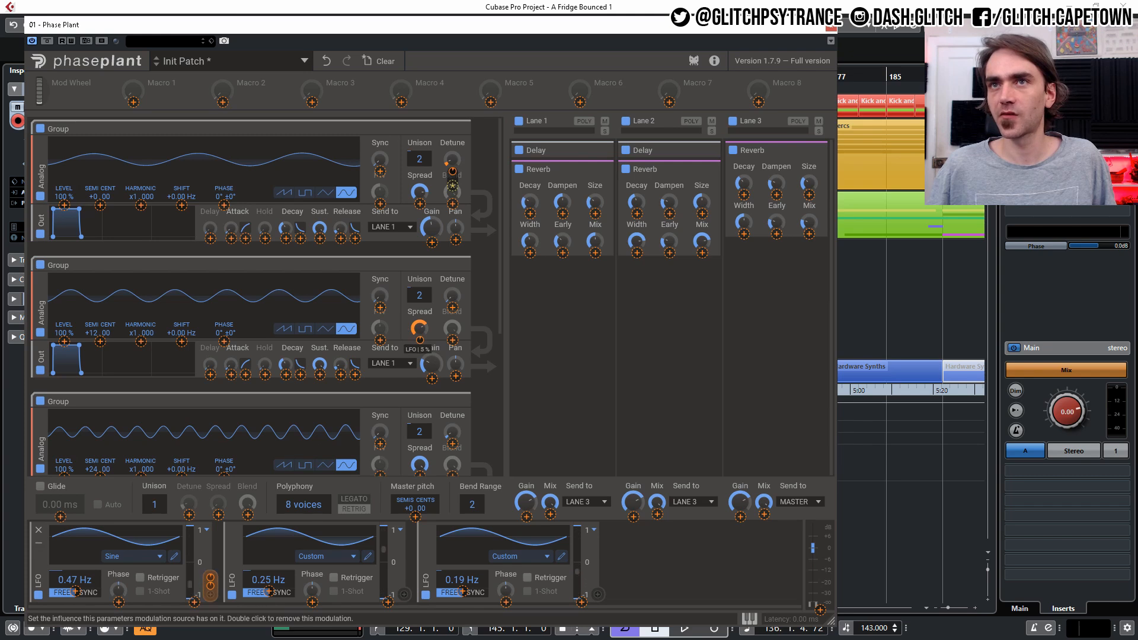
drag(420, 340, 420, 337)
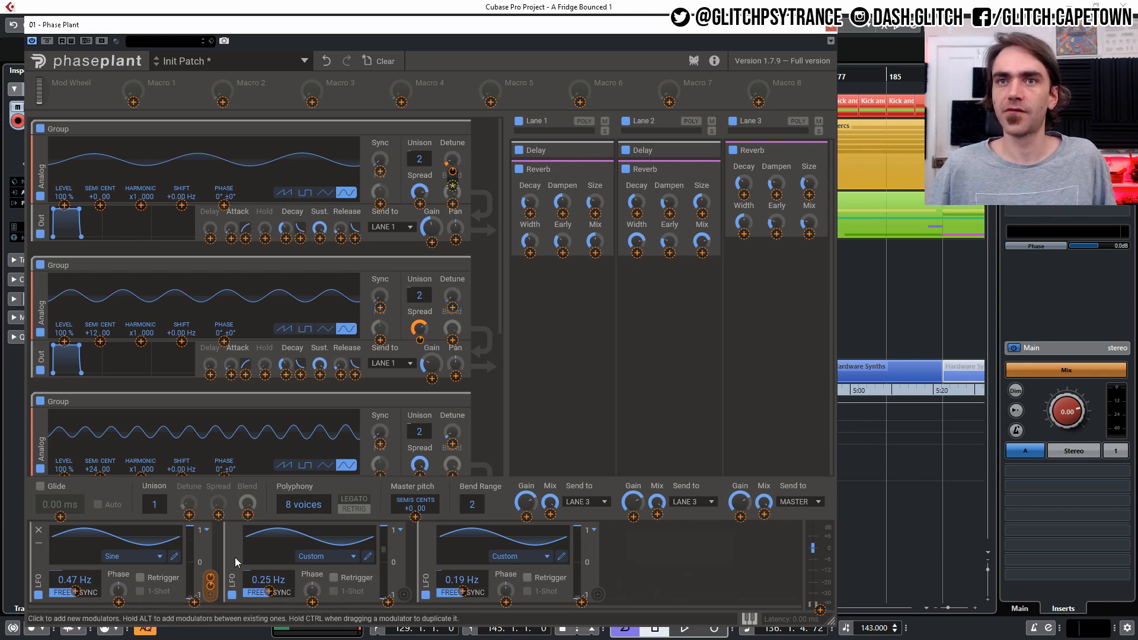
- Modulate the first oscillator's spread with the second LFO
drag(403, 593, 421, 204)
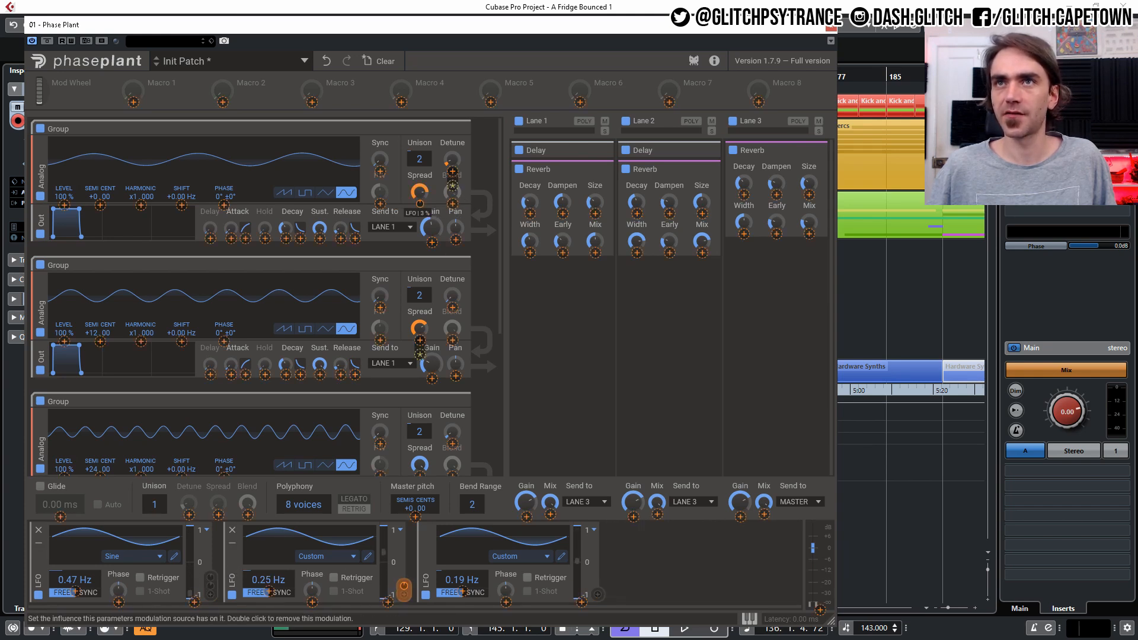
scroll(436, 236, down, 2)
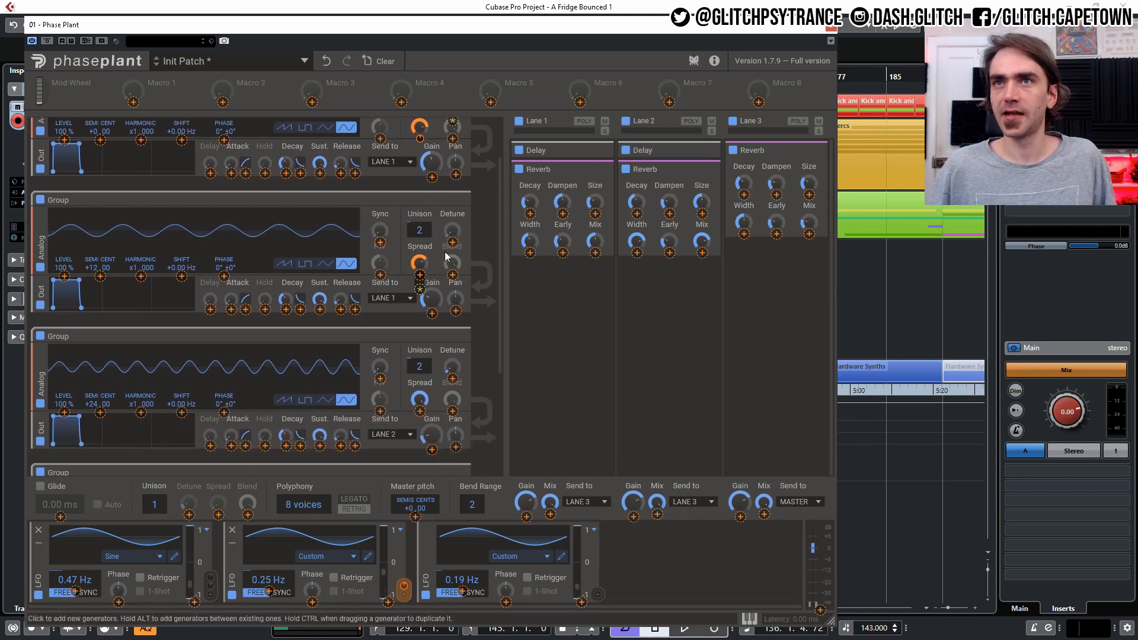
drag(451, 379, 456, 381)
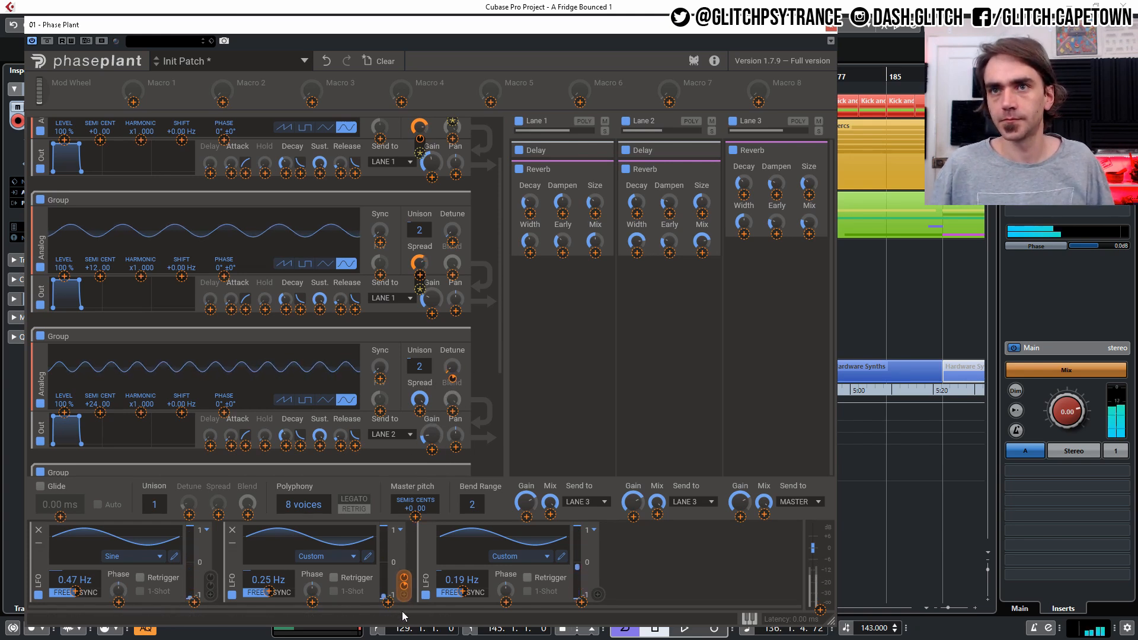
- Modulate the +24 oscillator's spread and the x2 oscillator's blend with the third LFO
click(581, 602)
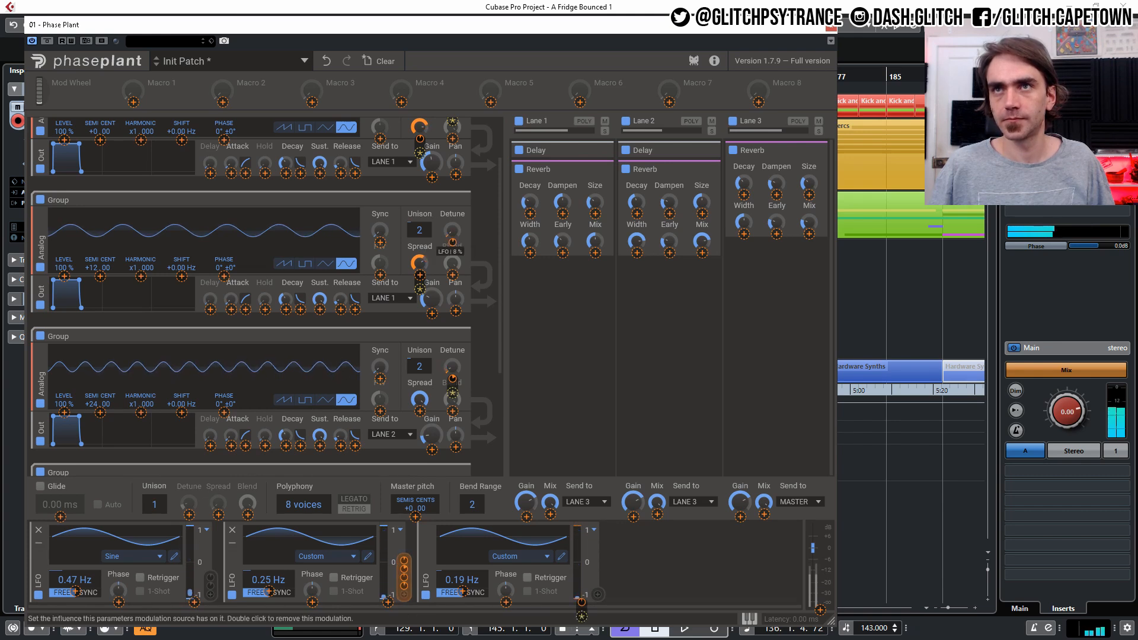
click(420, 411)
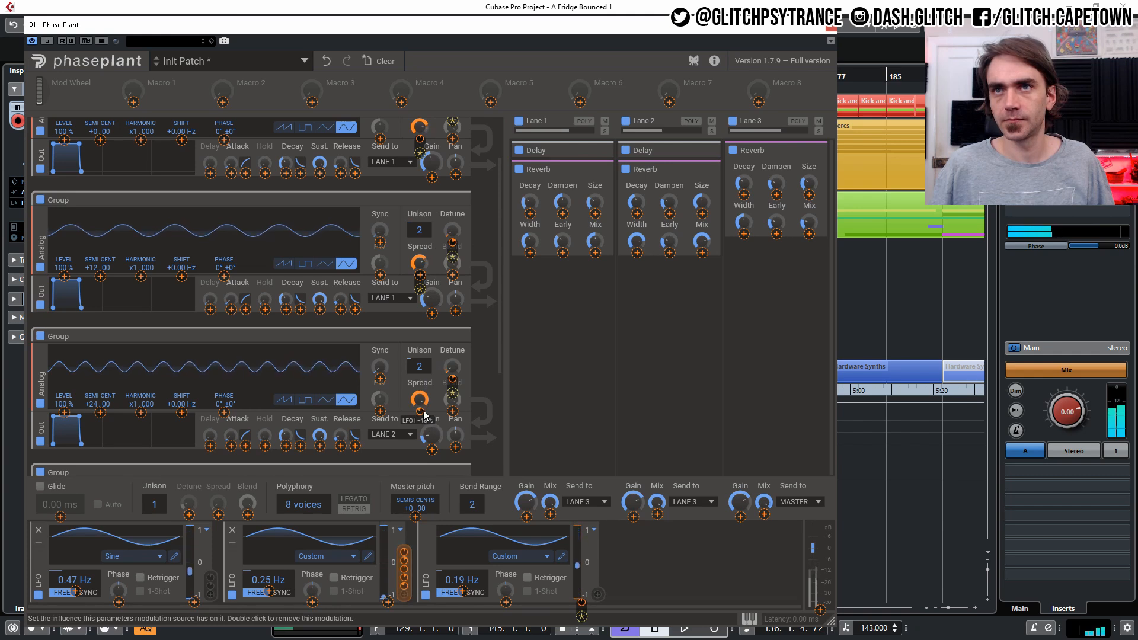
scroll(474, 415, down, 3)
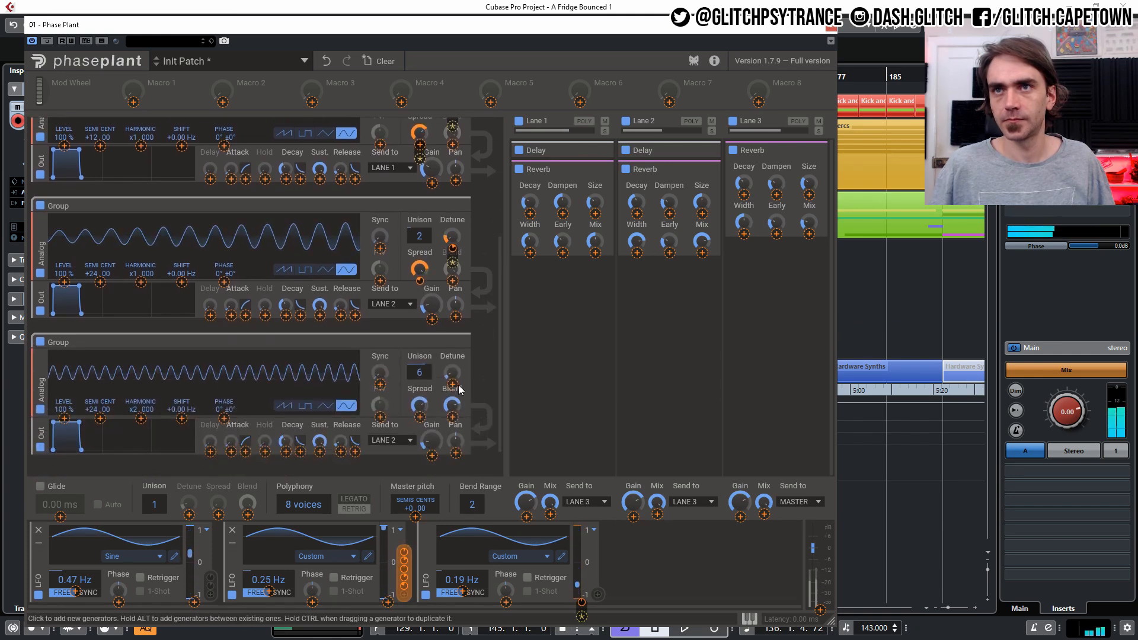
drag(452, 384, 452, 382)
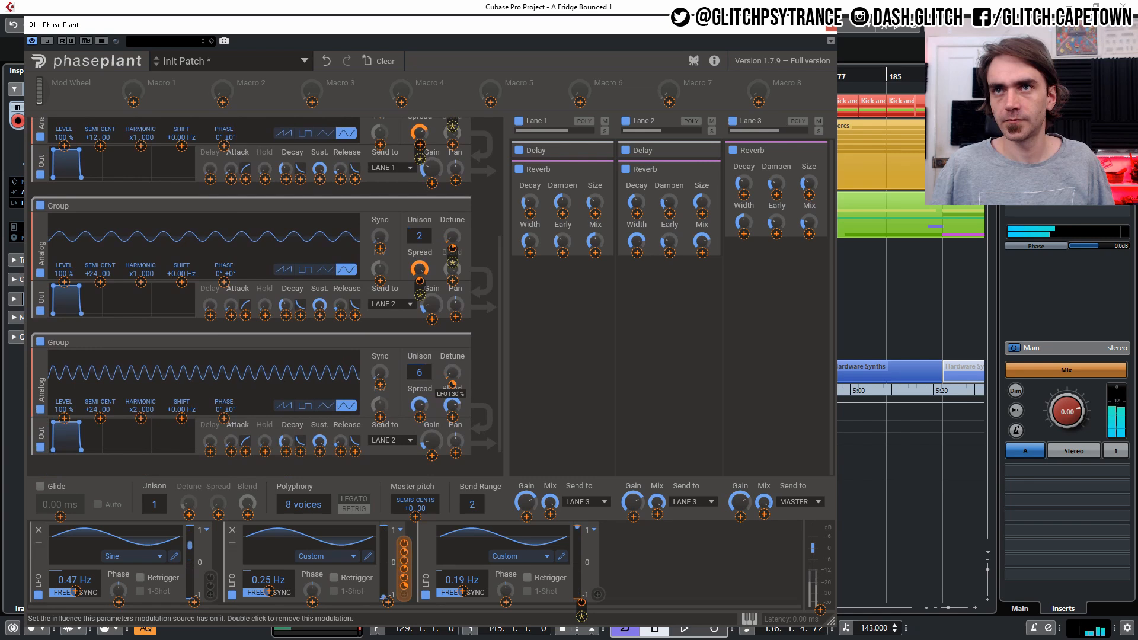
click(456, 352)
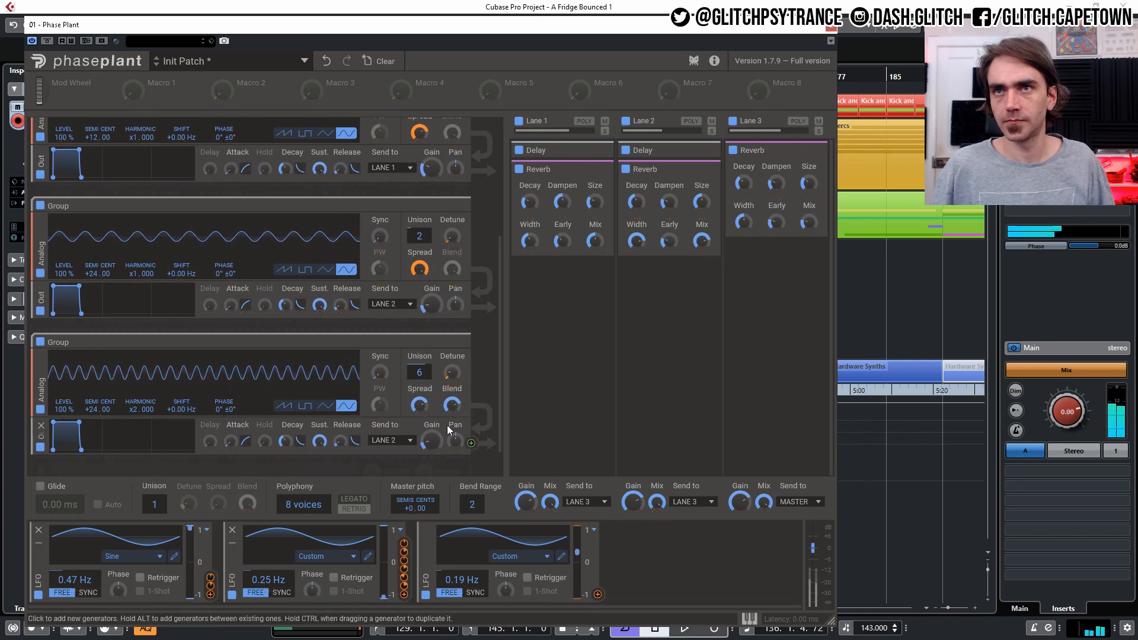
- Modulate the x2 oscillator's spread with the first LFO and switch its waveform to triangle
mouse_move(211, 585)
mouse_down()
mouse_move(385, 403)
mouse_move(461, 421)
mouse_move(454, 402)
mouse_move(419, 403)
mouse_up()
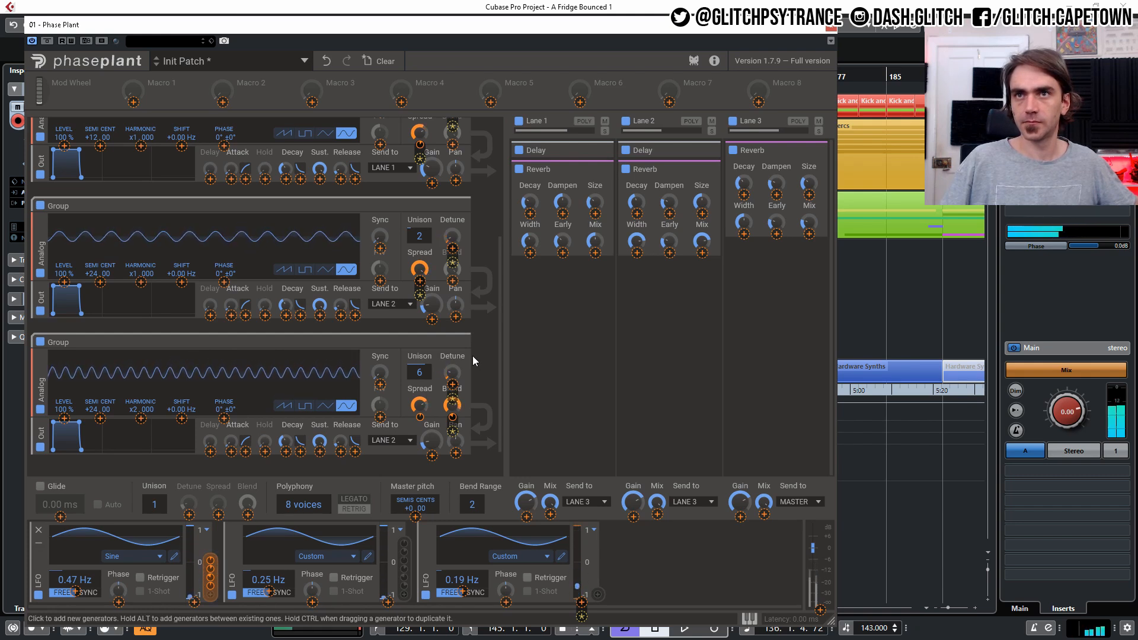
click(326, 406)
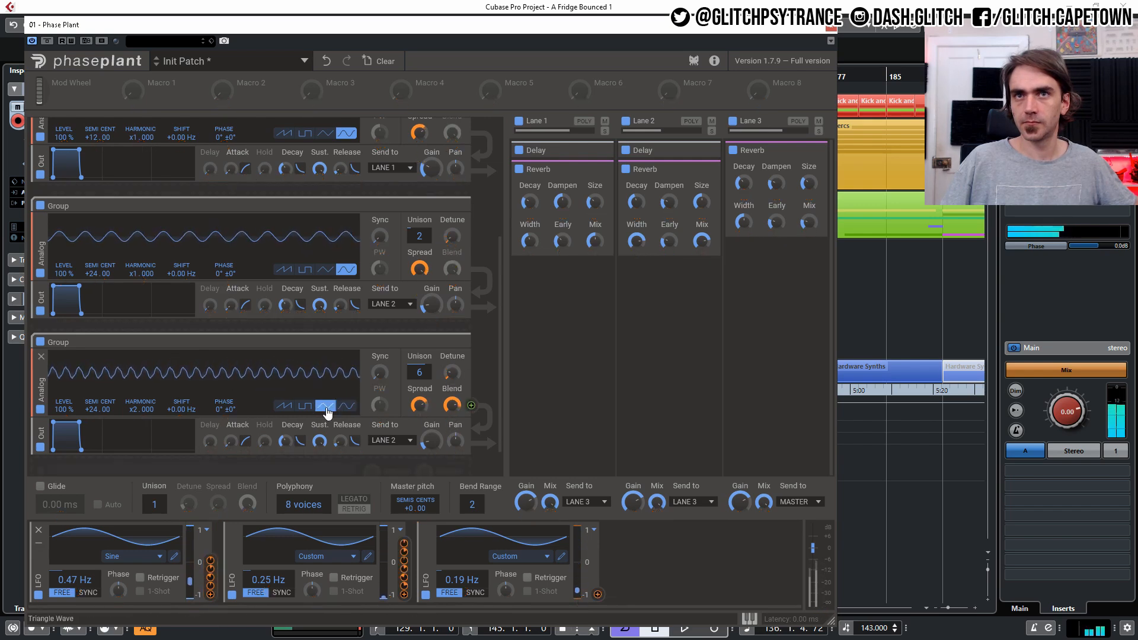
- Switch the x2 oscillator's waveform to sine and the +24 oscillator's waveform to triangle
click(346, 405)
click(324, 271)
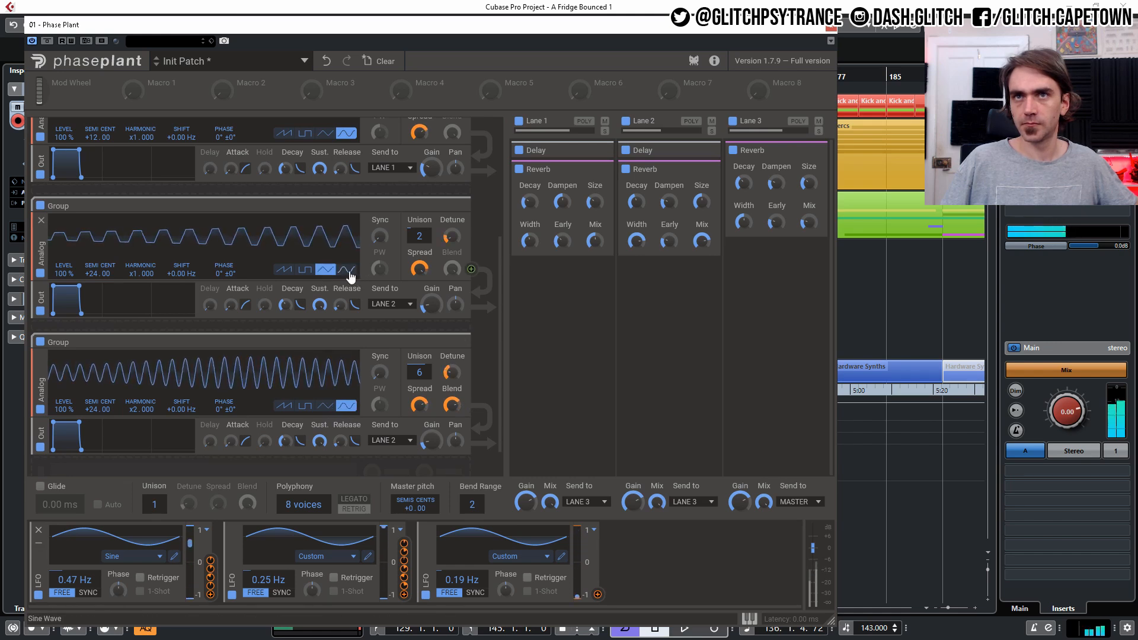
drag(216, 274, 215, 210)
double_click(217, 274)
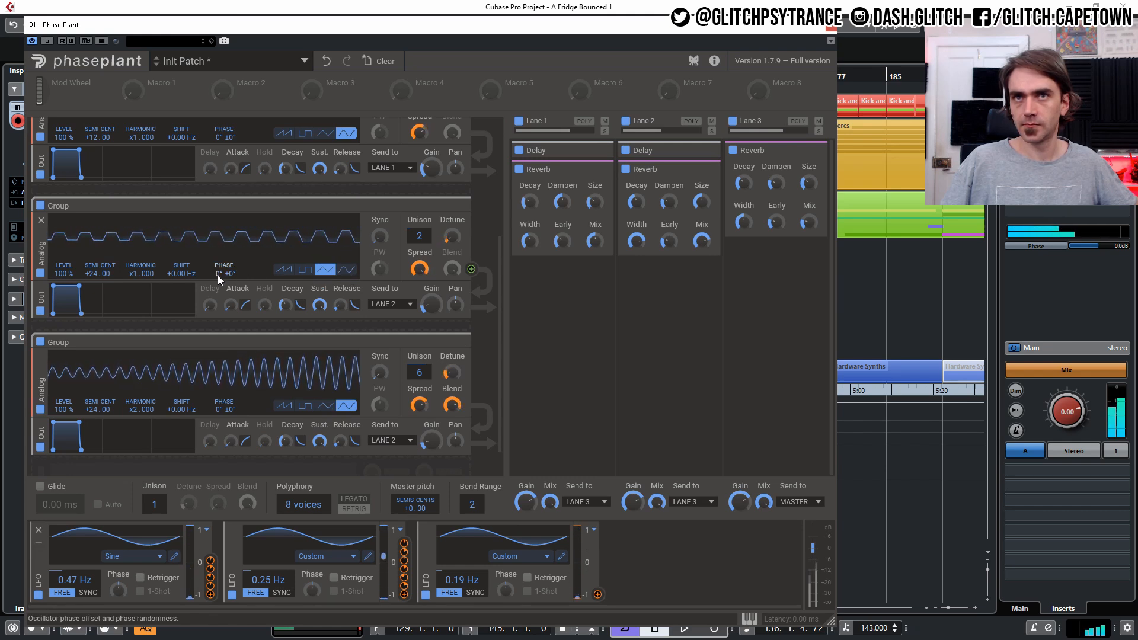
- Modulate the +24 oscillator's phase with the x2 oscillator's output
click(472, 406)
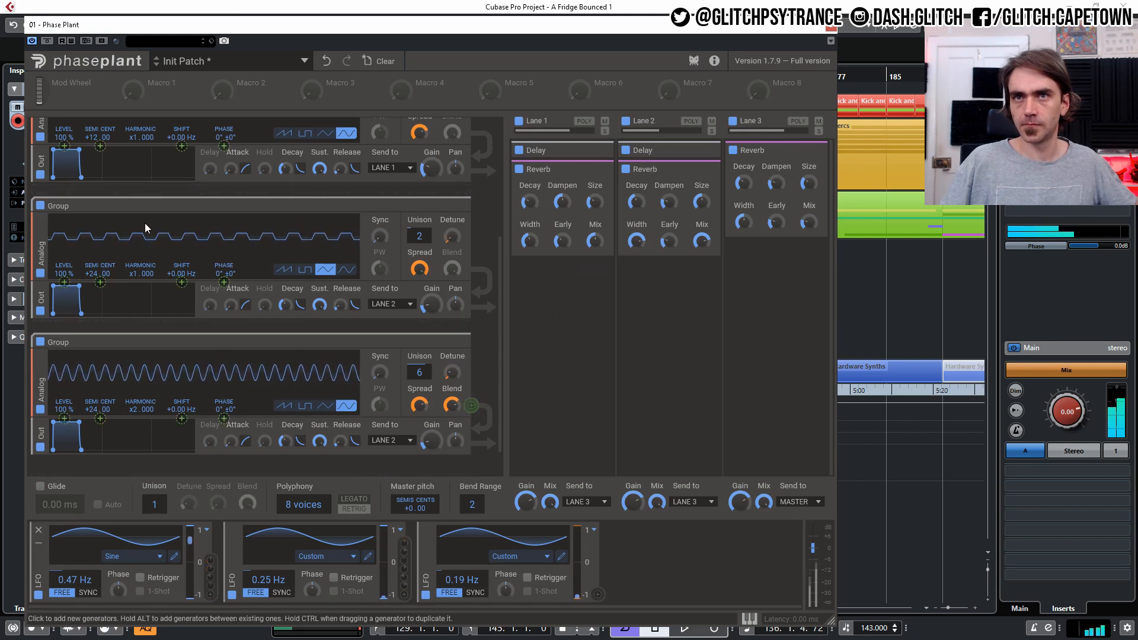
click(224, 282)
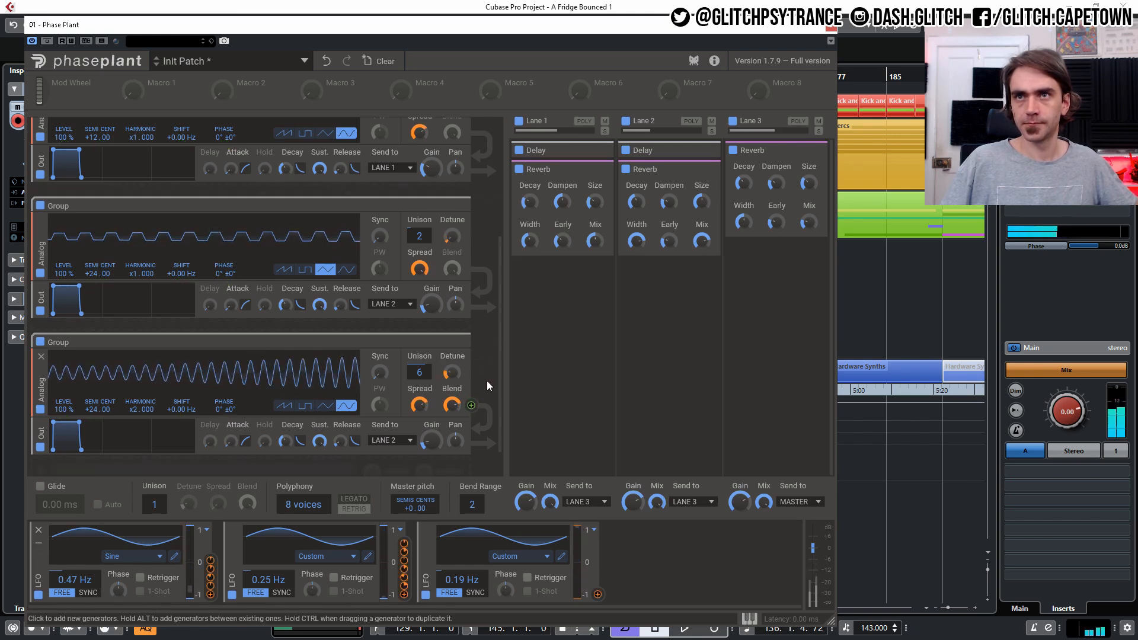
scroll(486, 381, up, 3)
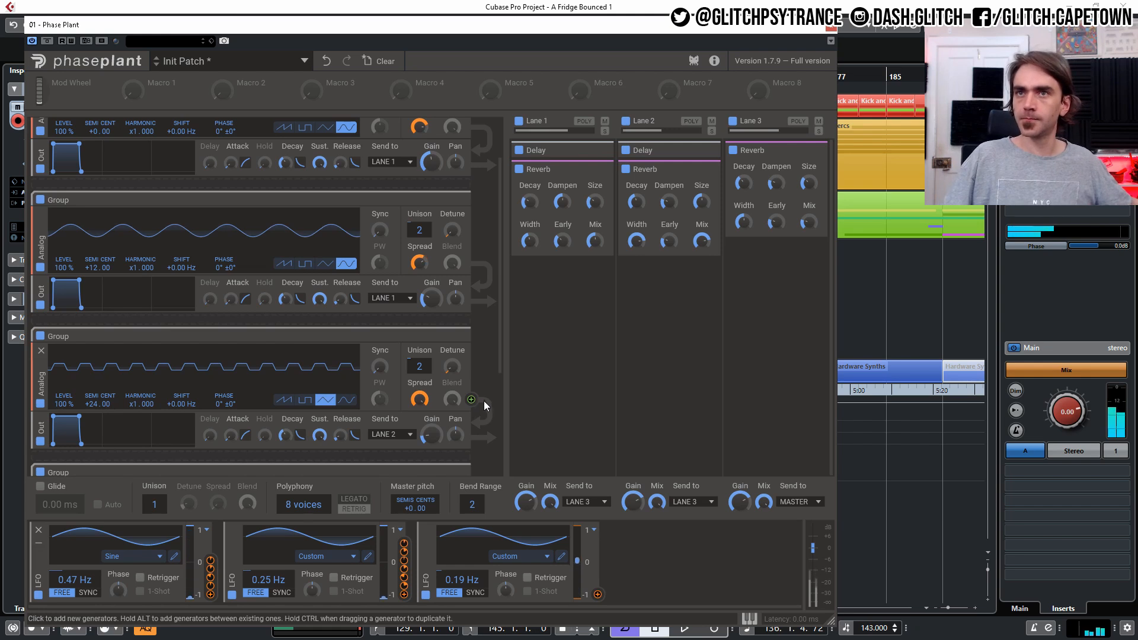
scroll(497, 368, up, 2)
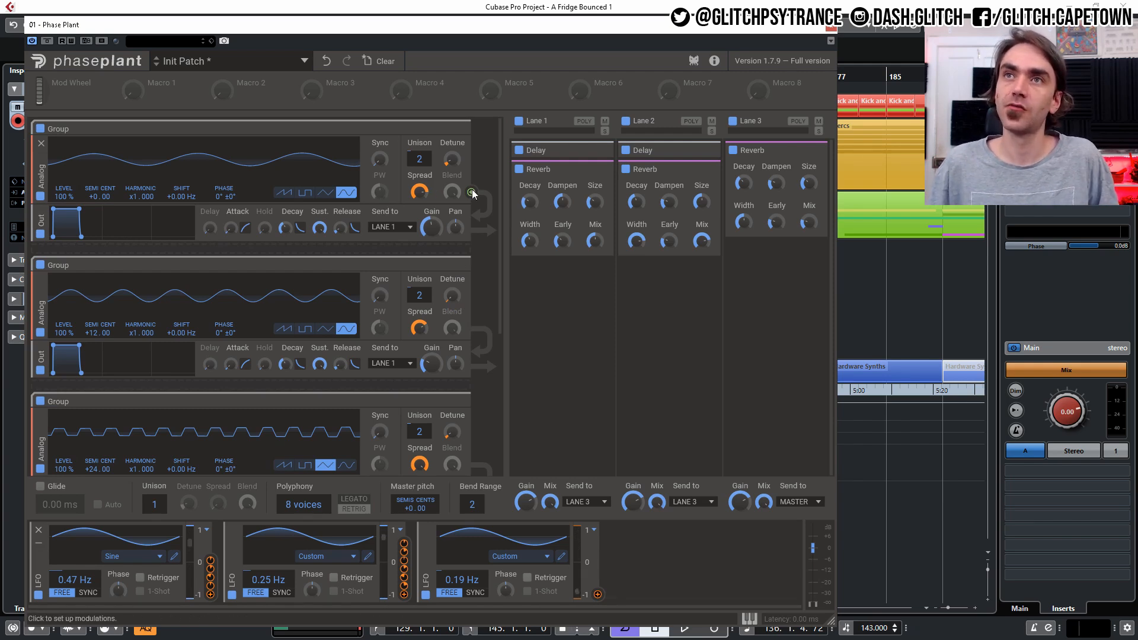
scroll(239, 394, down, 1)
scroll(239, 394, down, 4)
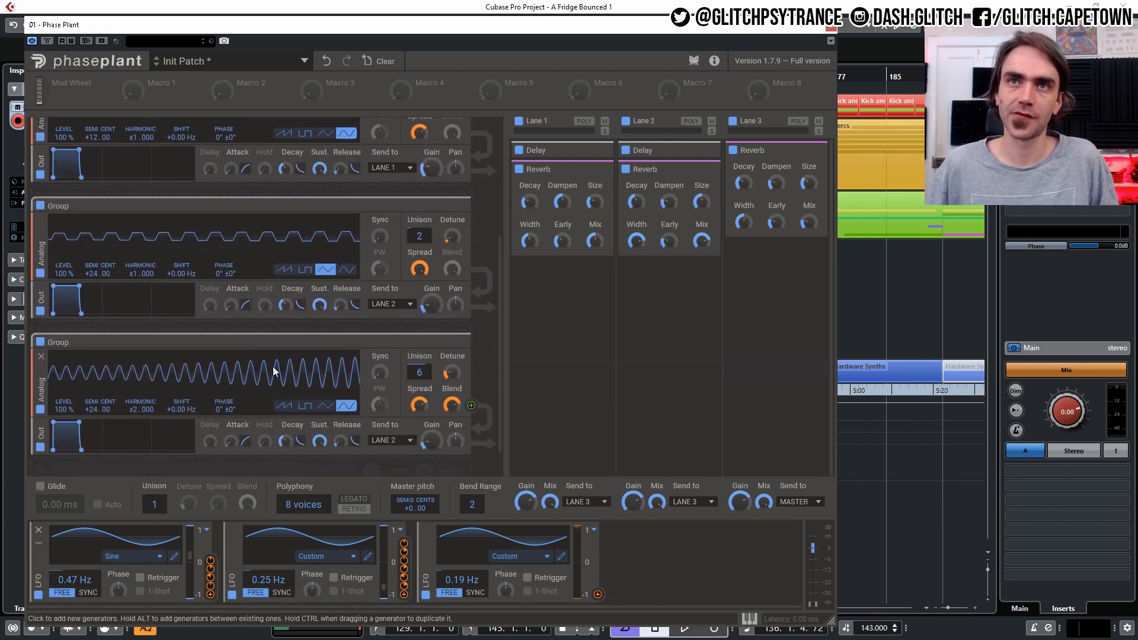
click(471, 406)
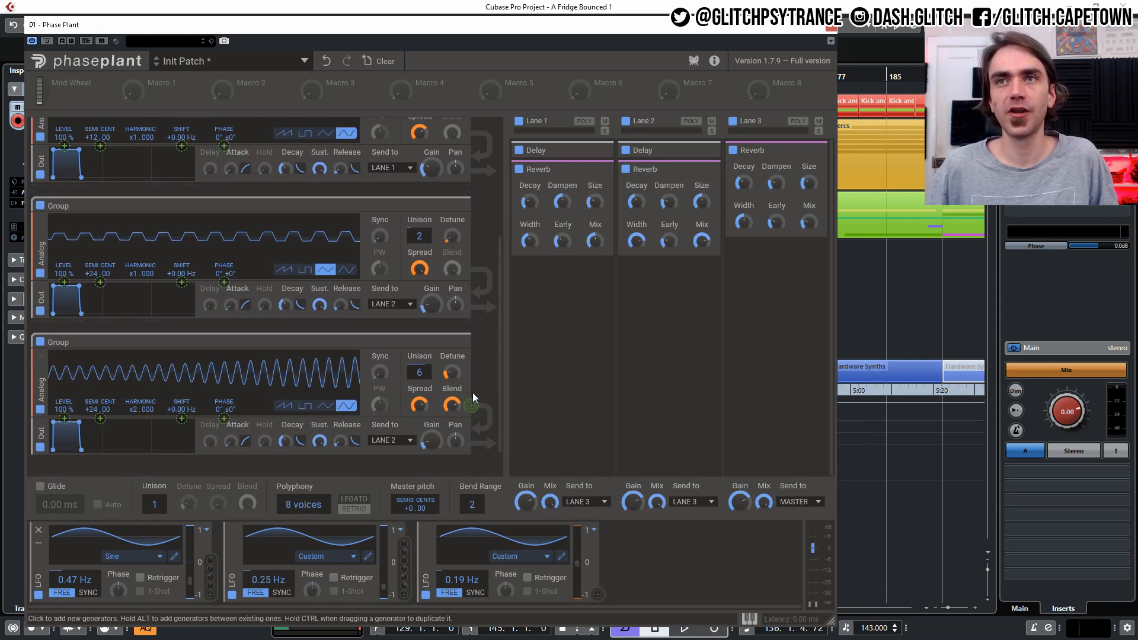
click(224, 282)
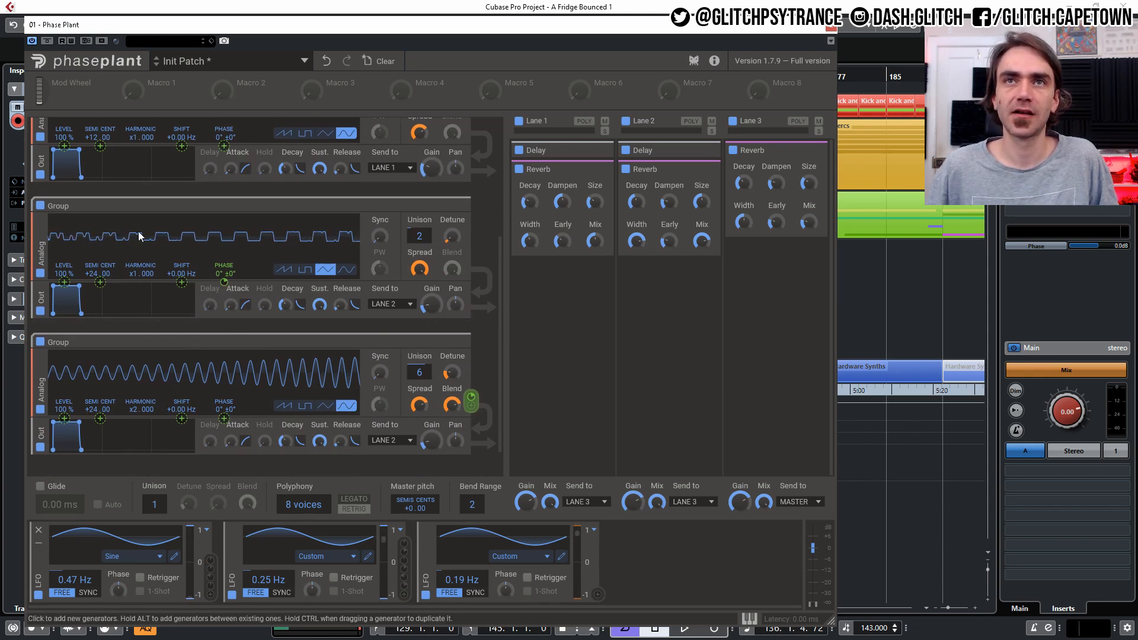
click(485, 249)
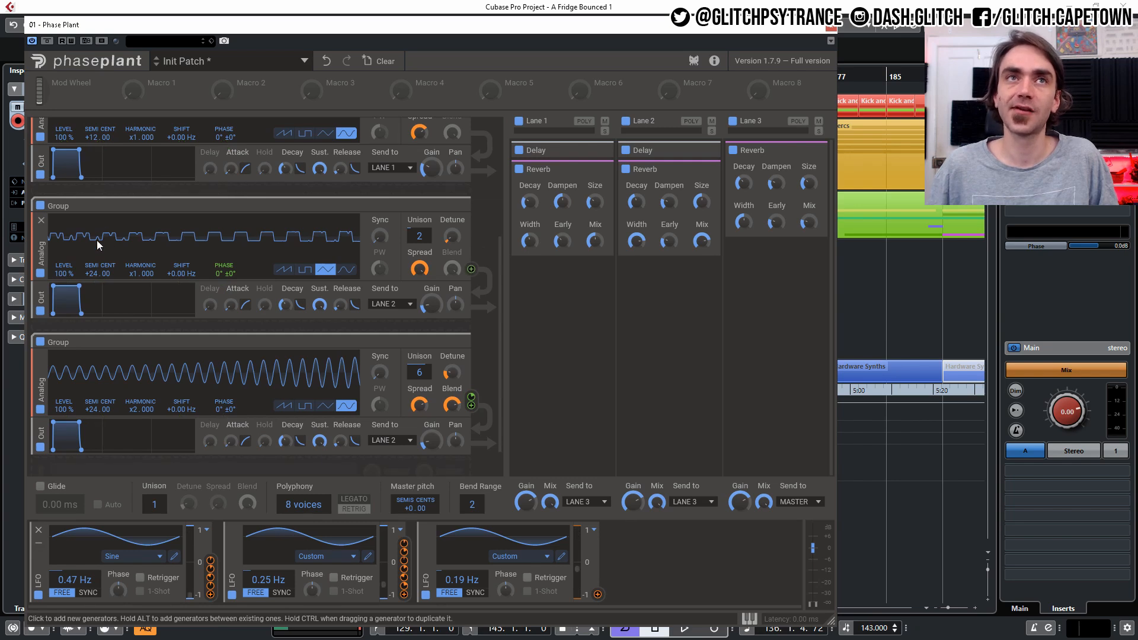
- Modulate the +12 oscillator's phase with the first oscillator's output
scroll(97, 240, up, 5)
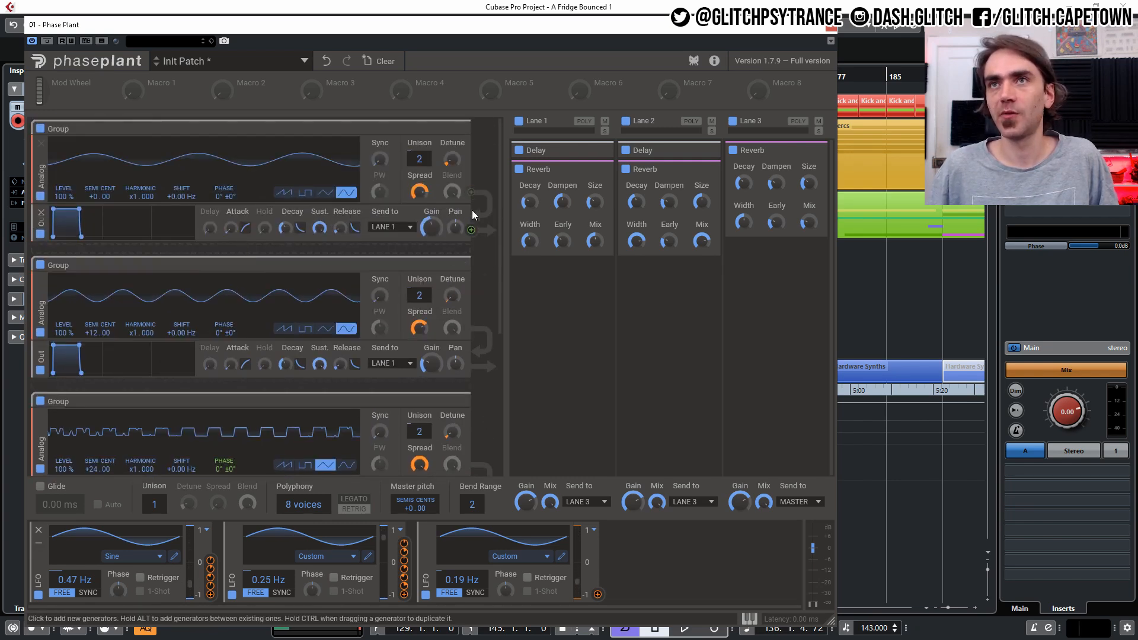
click(470, 192)
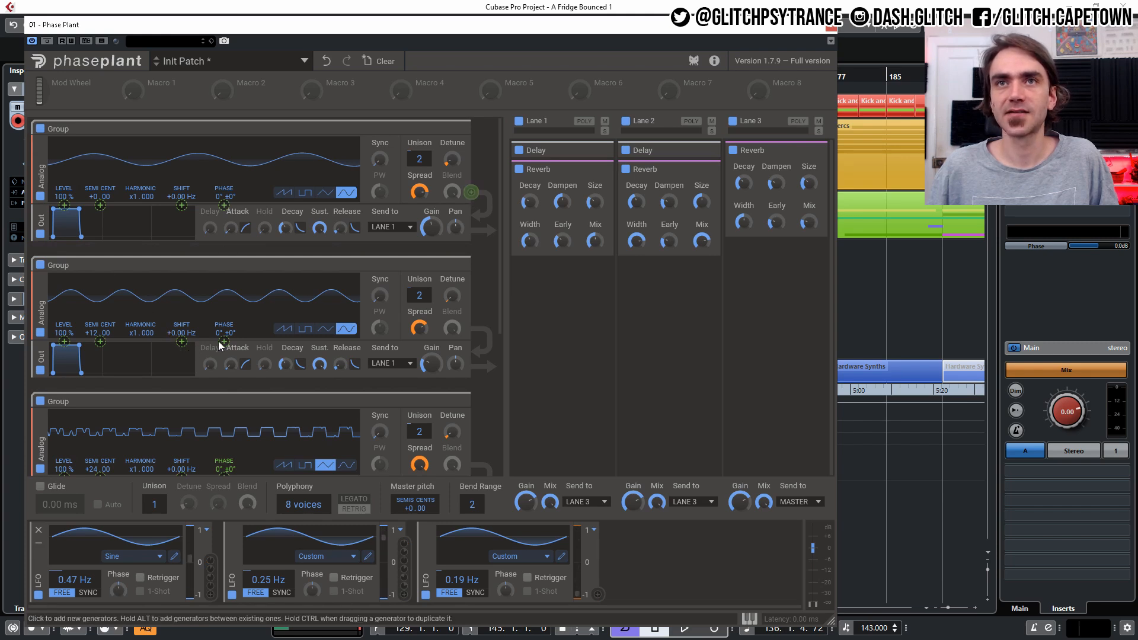
drag(224, 341, 224, 324)
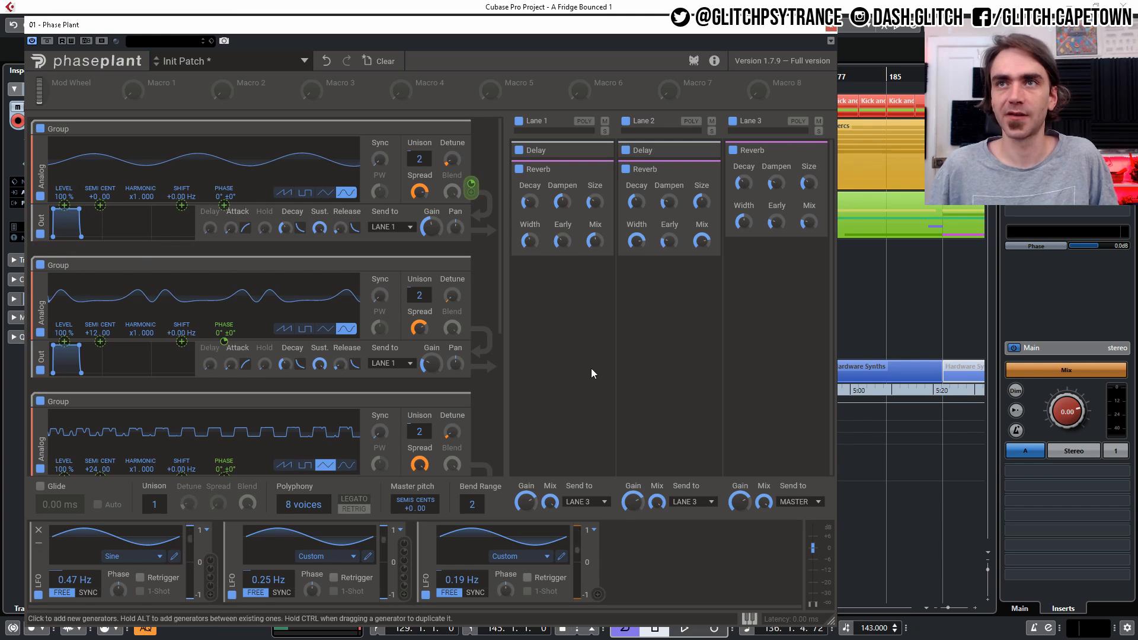
click(563, 379)
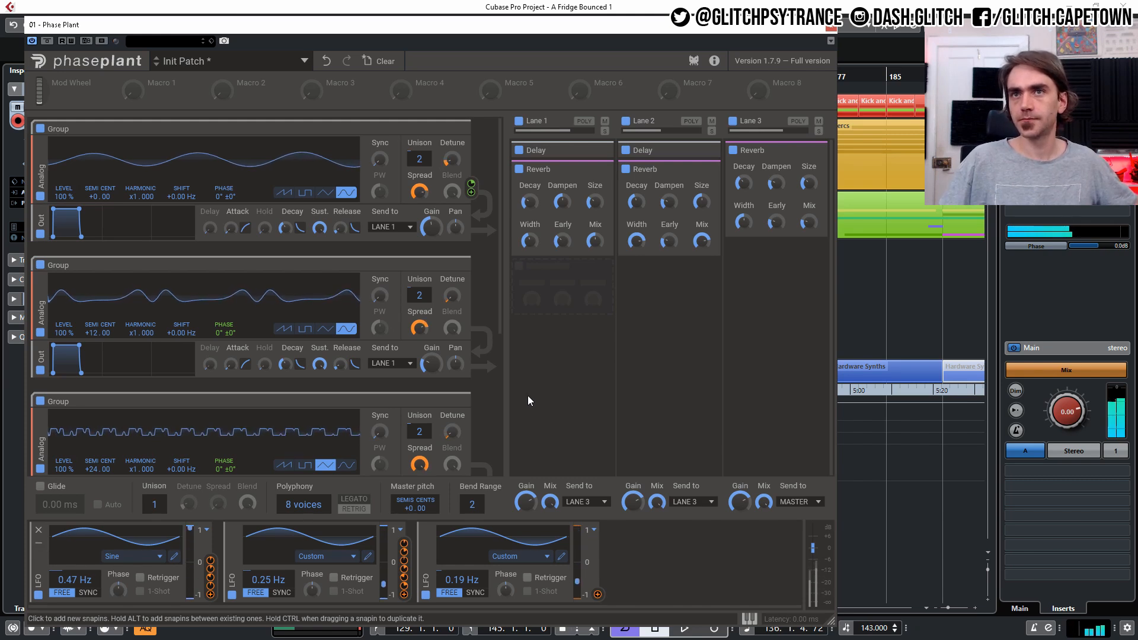
- Modulate the first oscillator's phase with the +12 oscillator's output
mouse_move(472, 369)
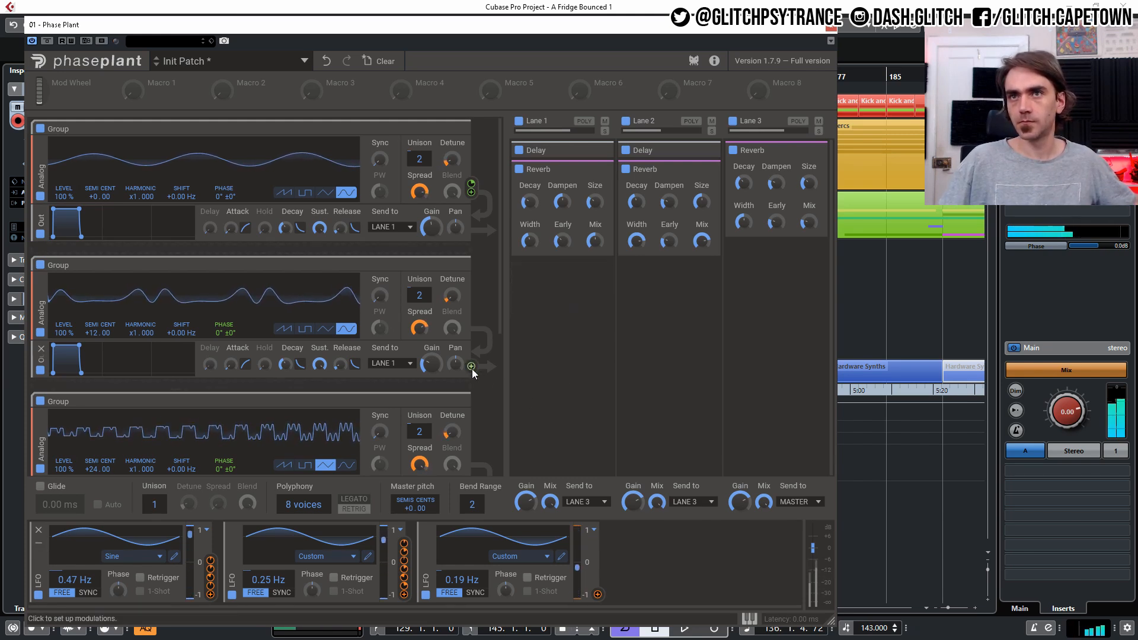
drag(471, 369, 224, 205)
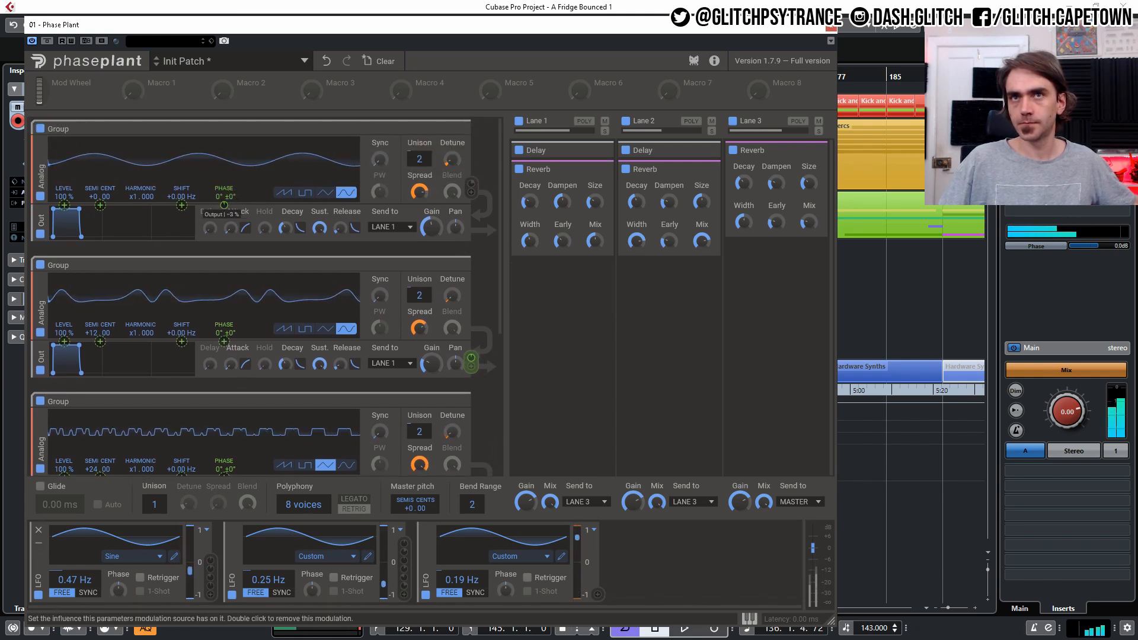
scroll(265, 232, down, 1)
scroll(264, 227, down, 2)
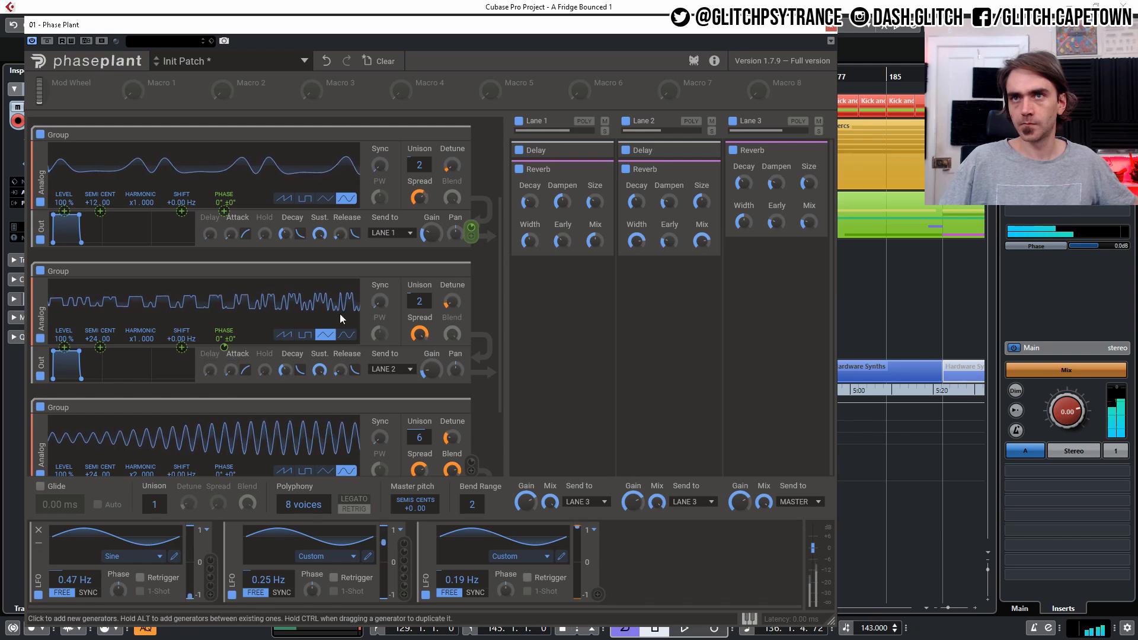
scroll(468, 354, down, 2)
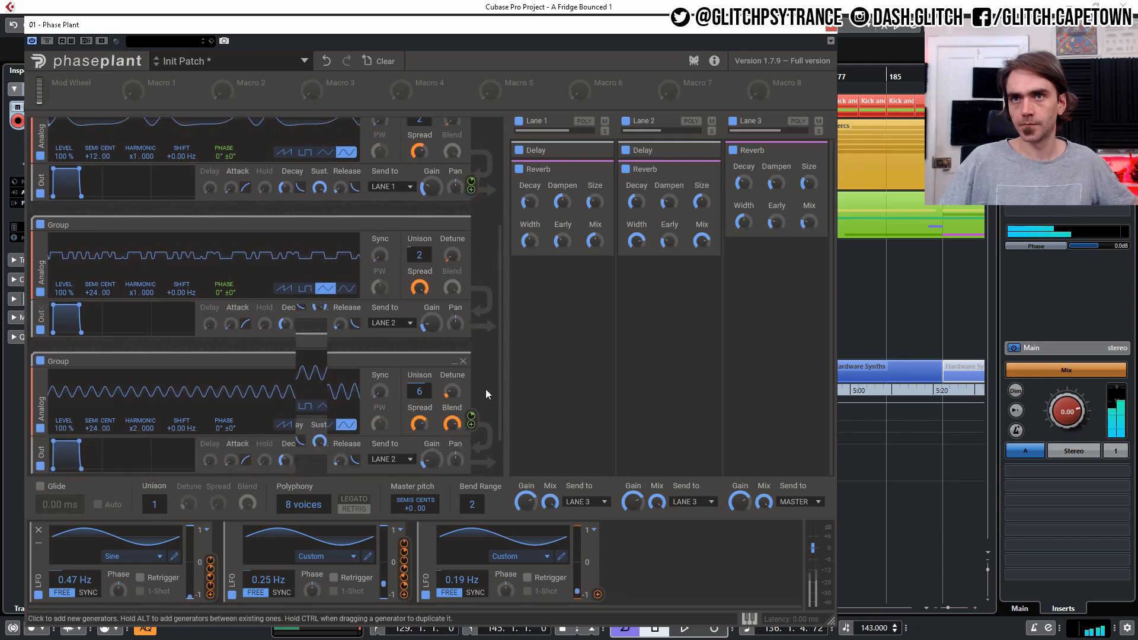
scroll(473, 347, up, 6)
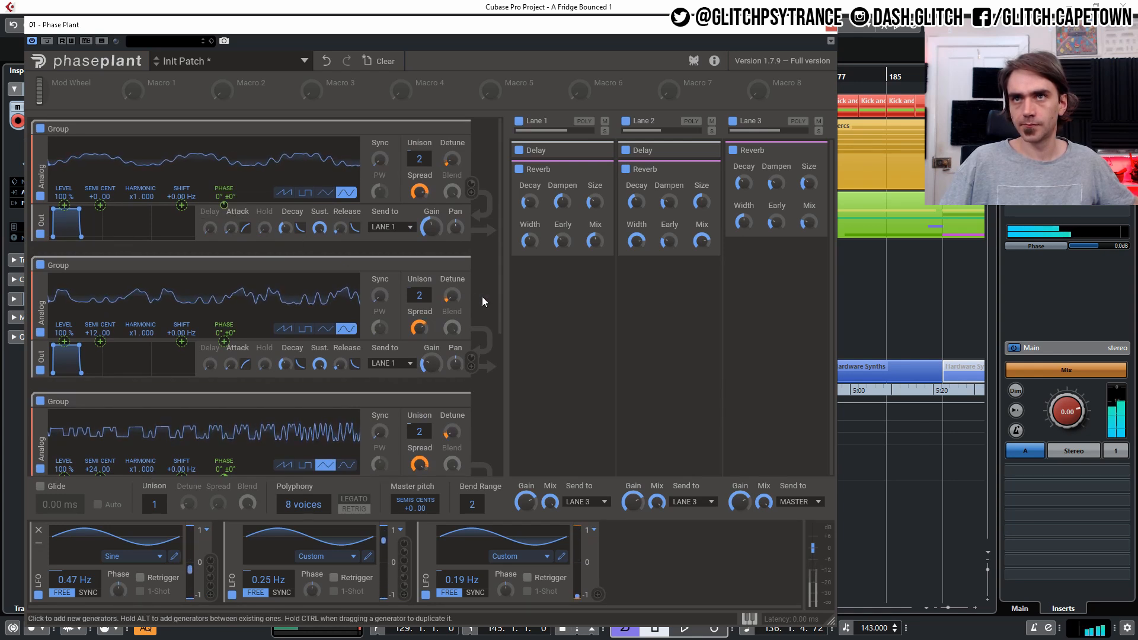
scroll(479, 280, down, 4)
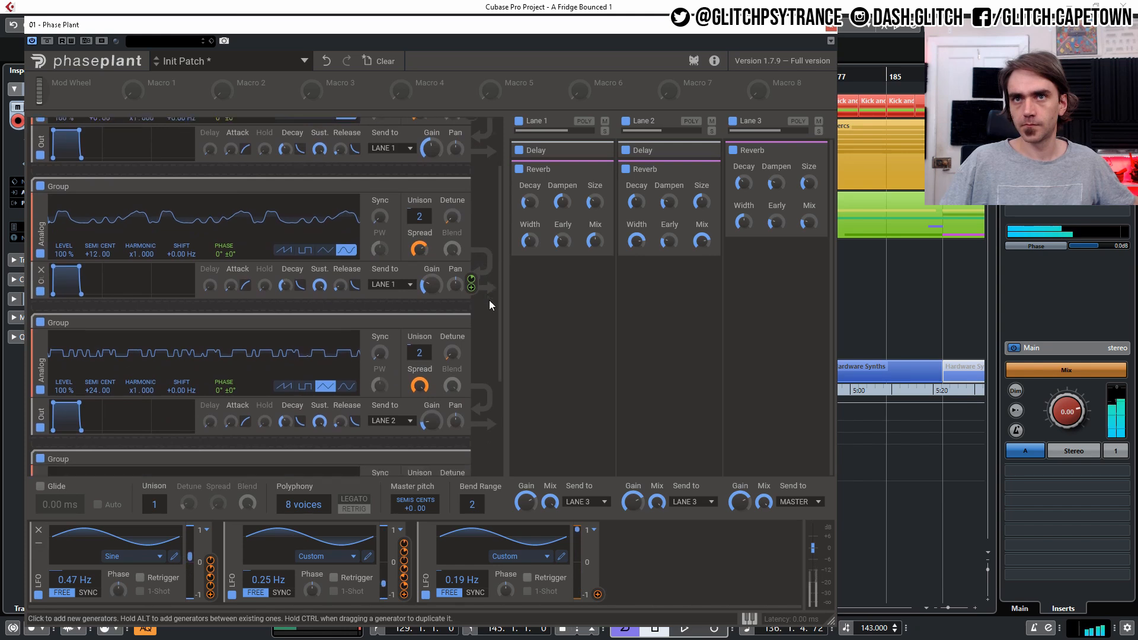
scroll(485, 316, down, 1)
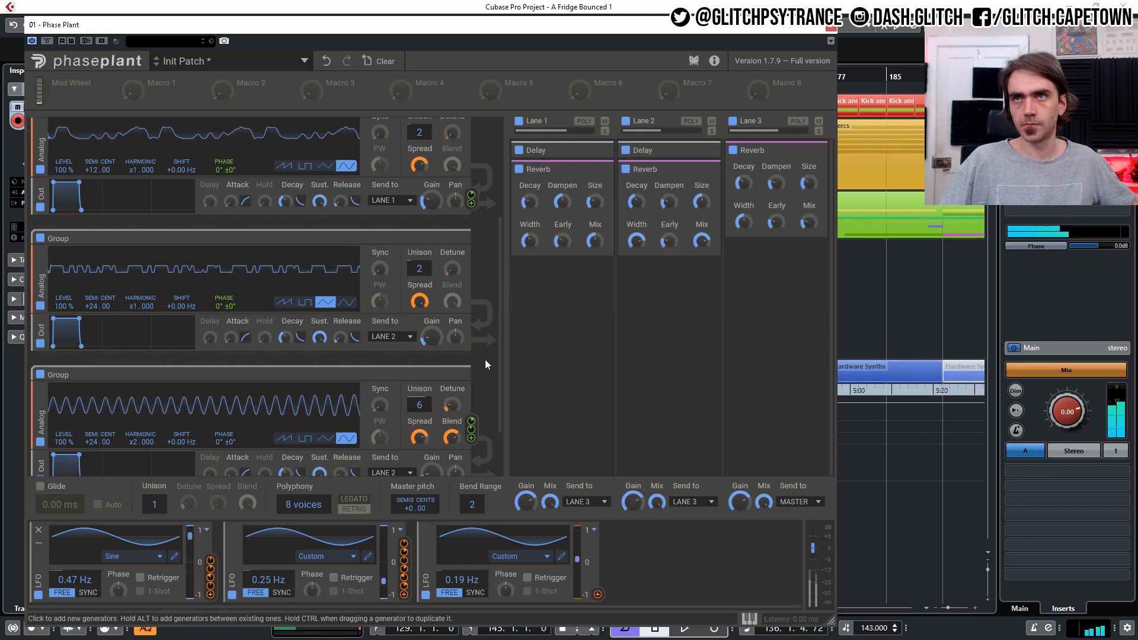
- Add a Slice EQ before the reverb in lane 3 and draw a low-cut filter in it
drag(633, 502, 633, 502)
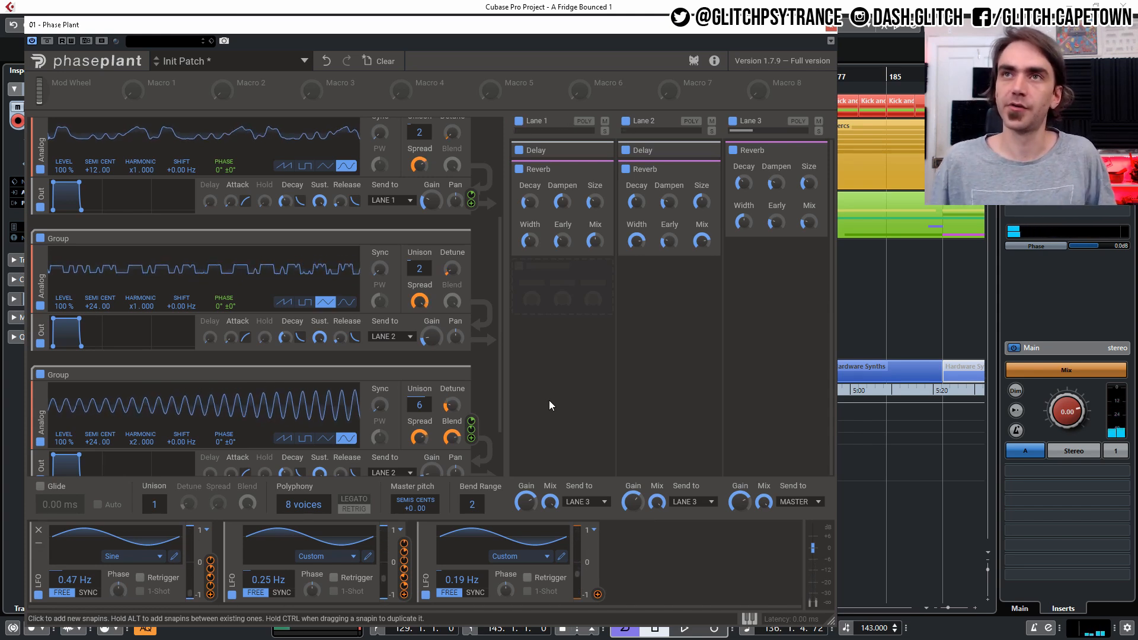
click(770, 265)
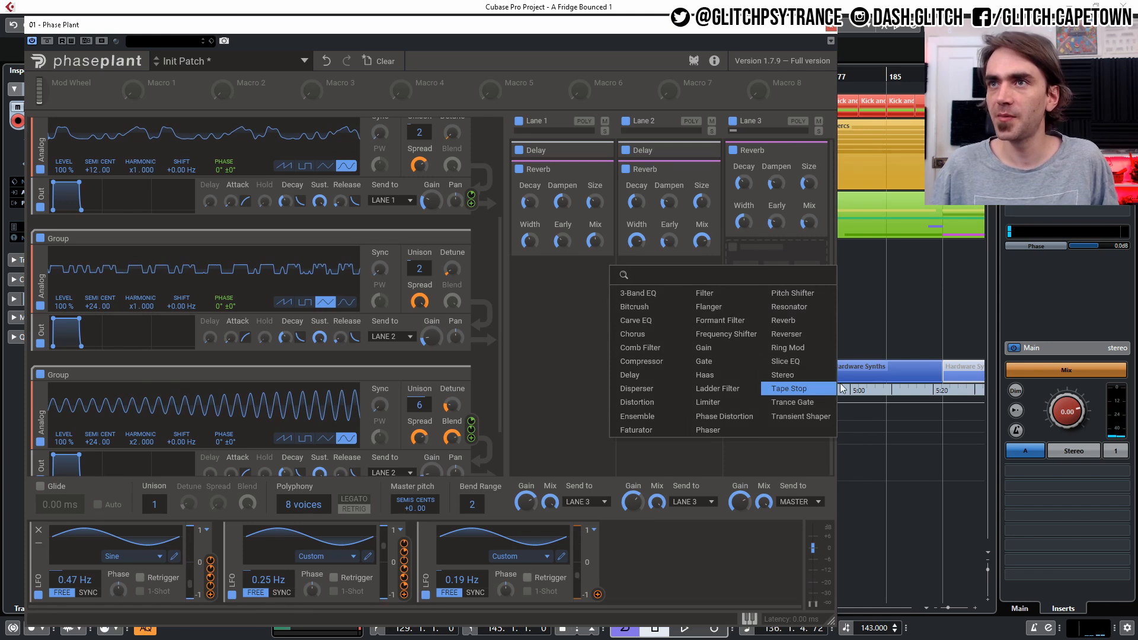
click(800, 362)
drag(756, 249, 764, 153)
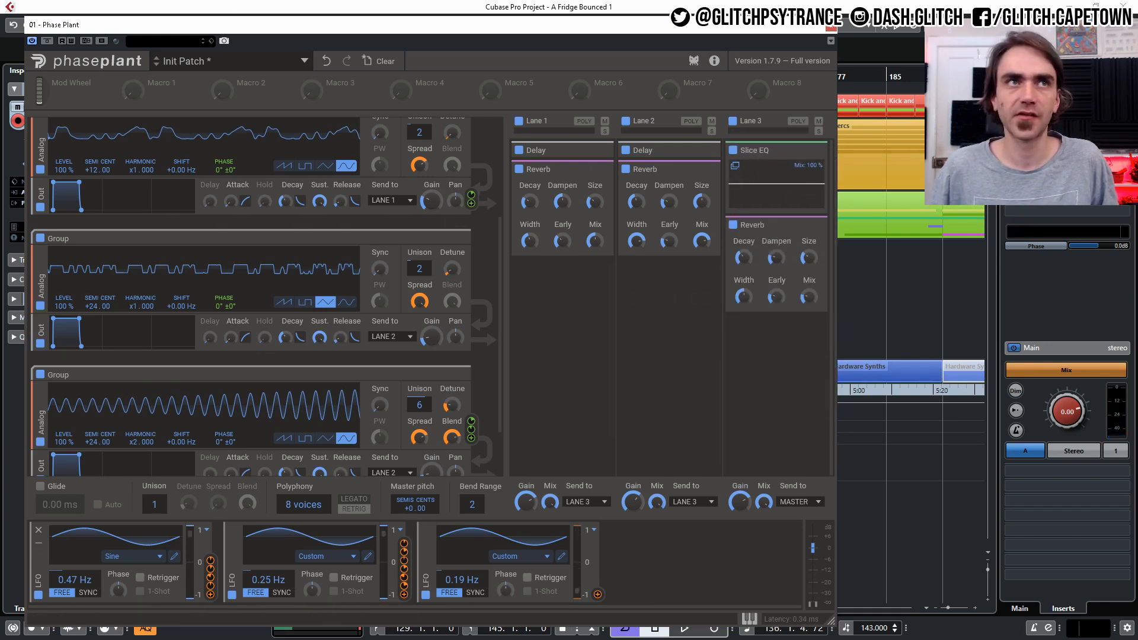
drag(643, 639, 500, 101)
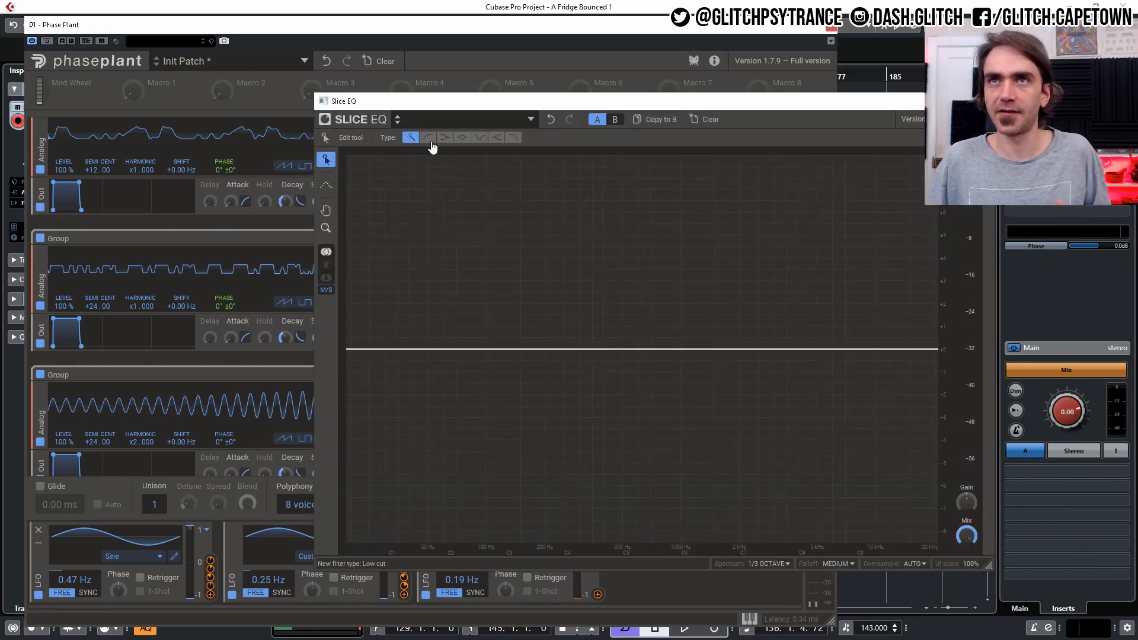
drag(354, 354, 556, 454)
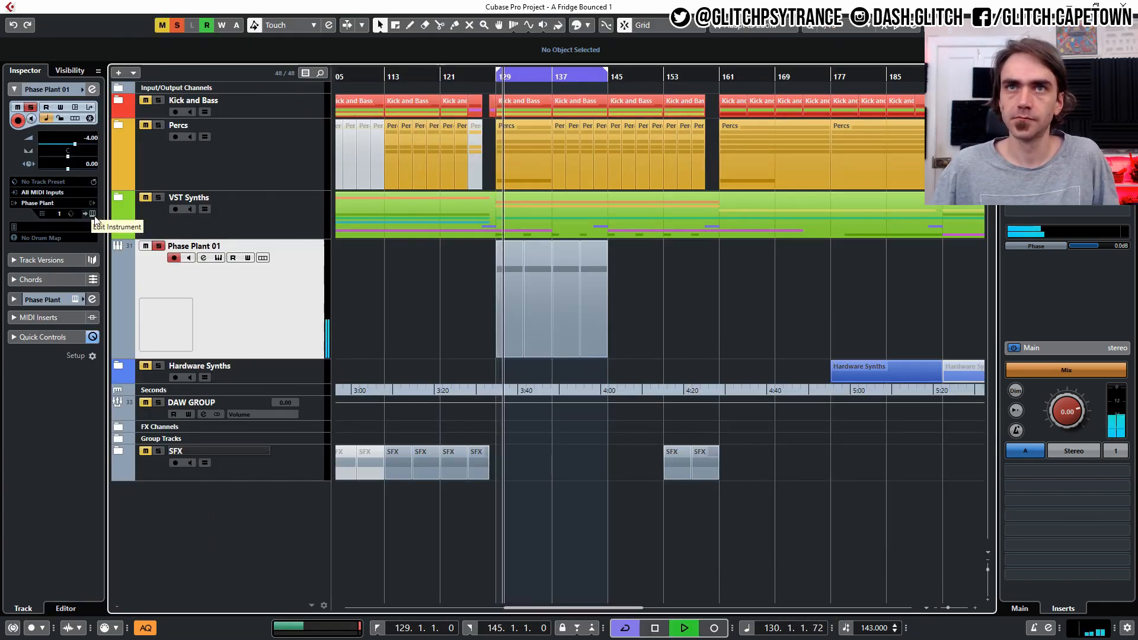
- Set the Phase Plant track's volume to -1.17 dB and reopen the instrument editor
drag(80, 145, 82, 146)
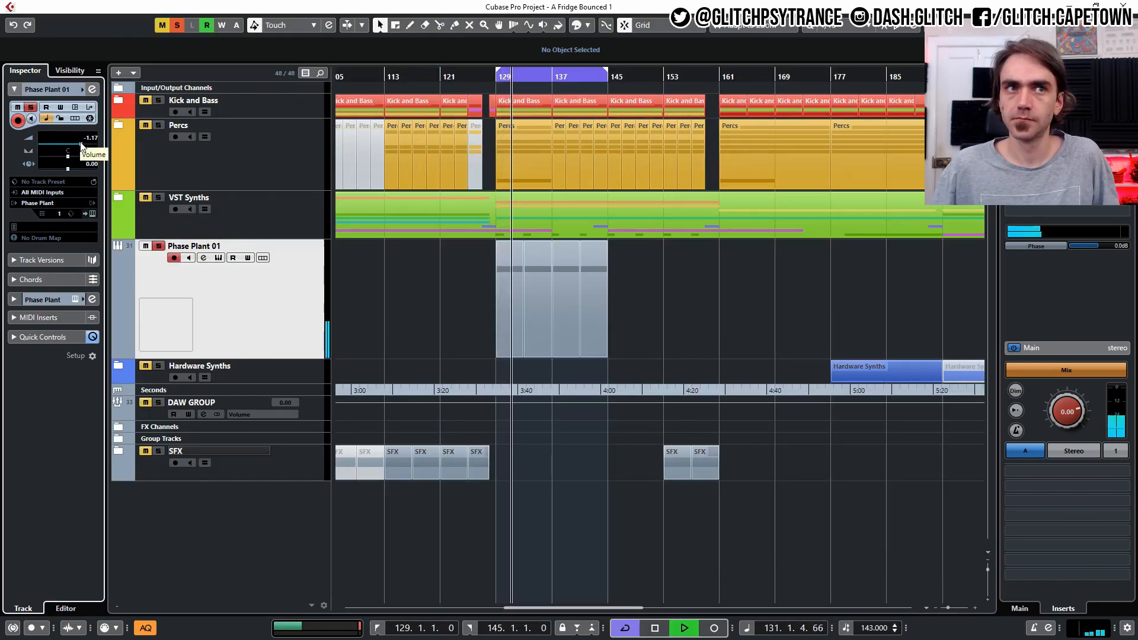
click(93, 214)
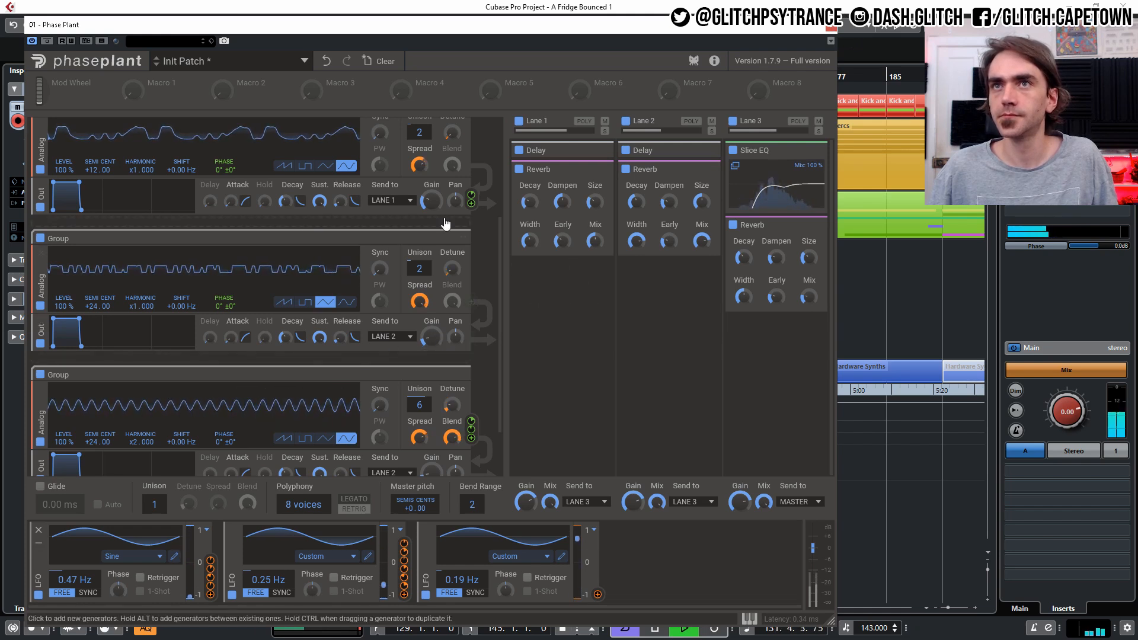
- Nudge down the output gain of the +24 and x2 oscillators, then close the instrument window
drag(432, 338, 432, 339)
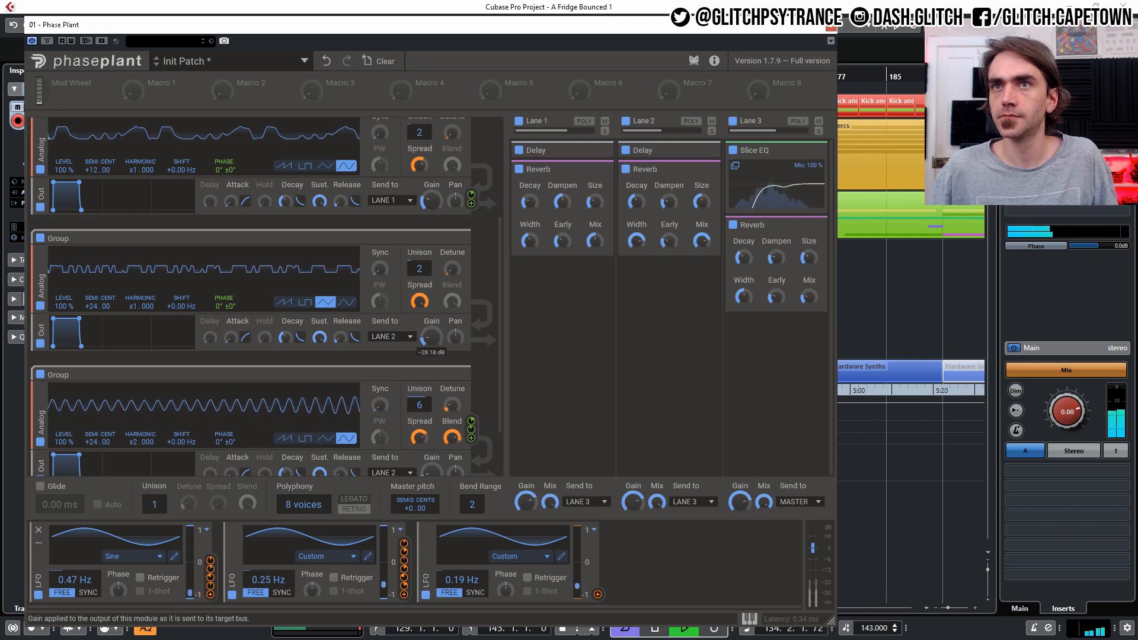
scroll(433, 339, down, 2)
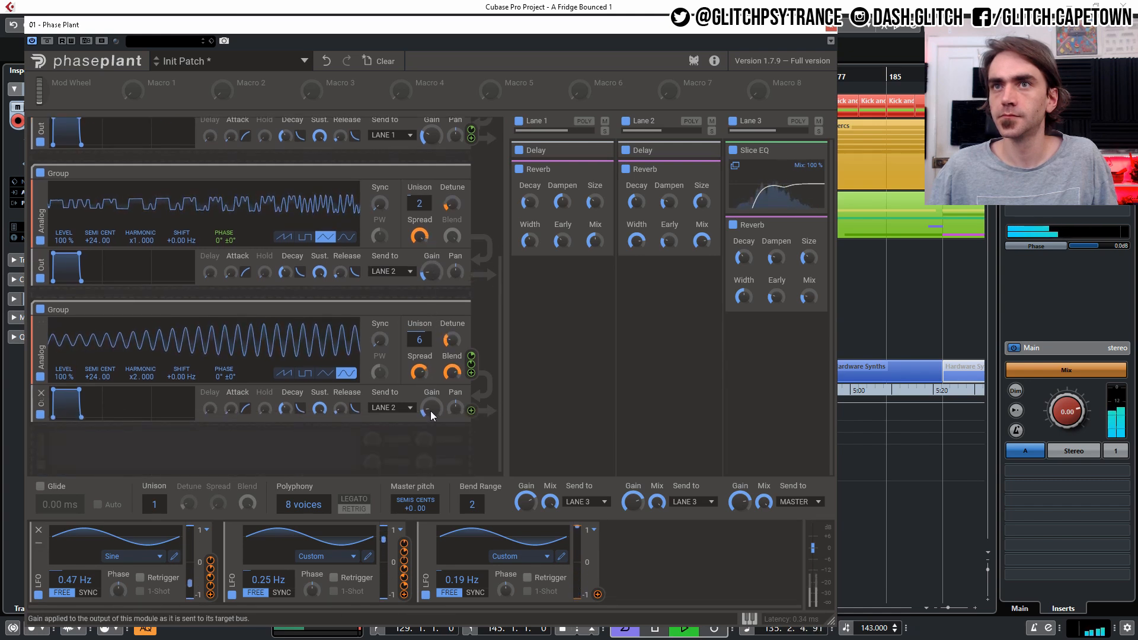
drag(430, 403, 430, 406)
scroll(435, 341, up, 6)
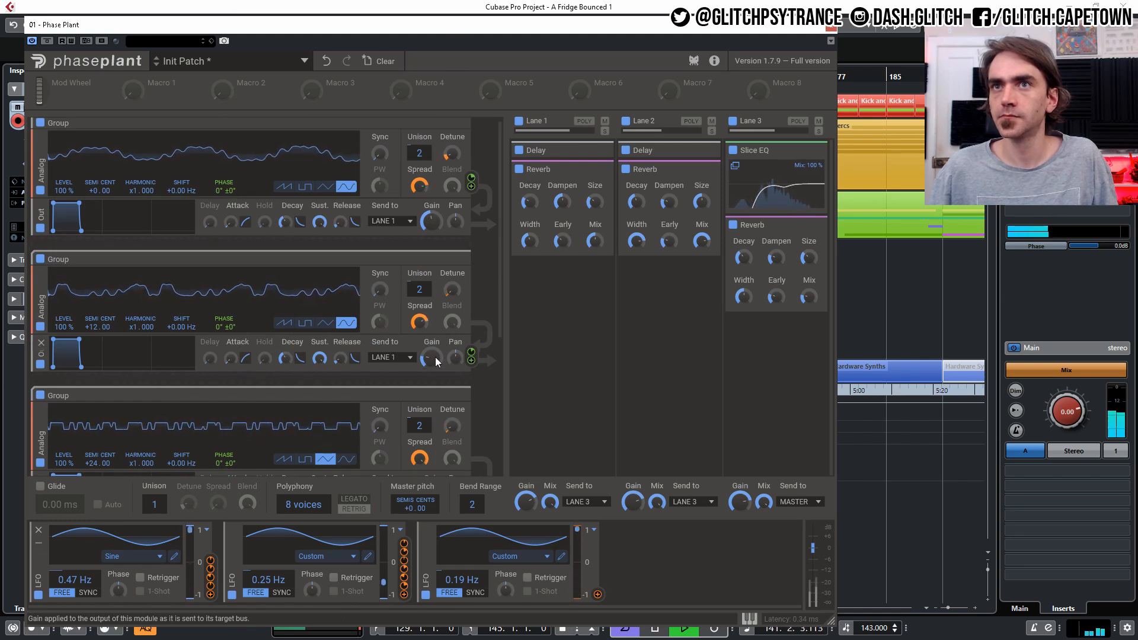
click(831, 26)
- Set the track volume to -0.10 dB and open the track's channel settings
drag(81, 144, 83, 144)
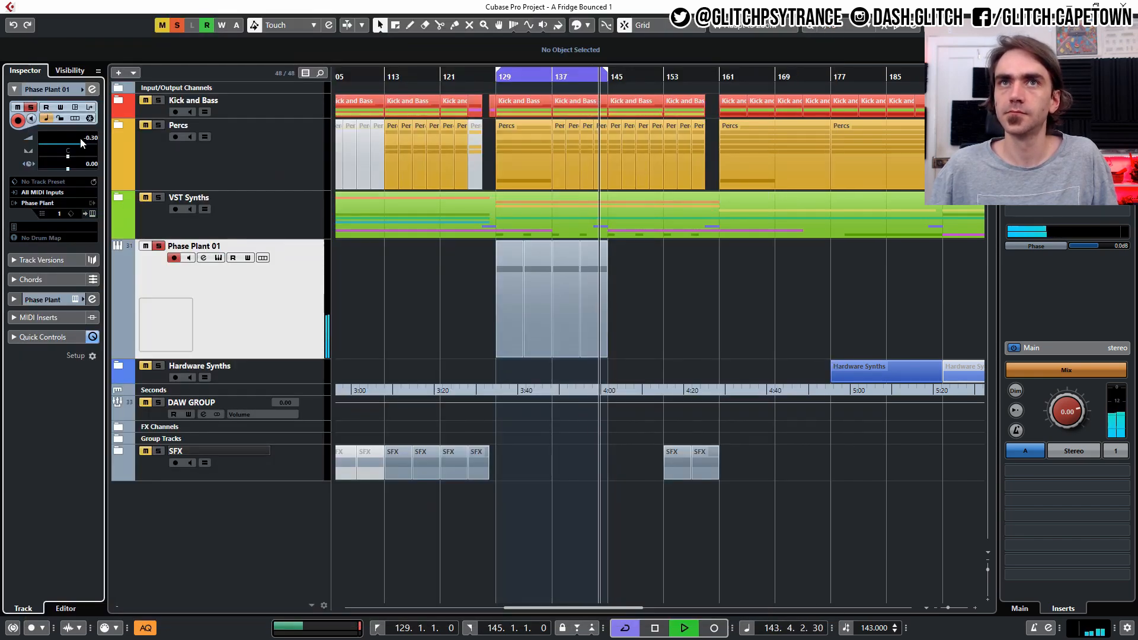
click(92, 89)
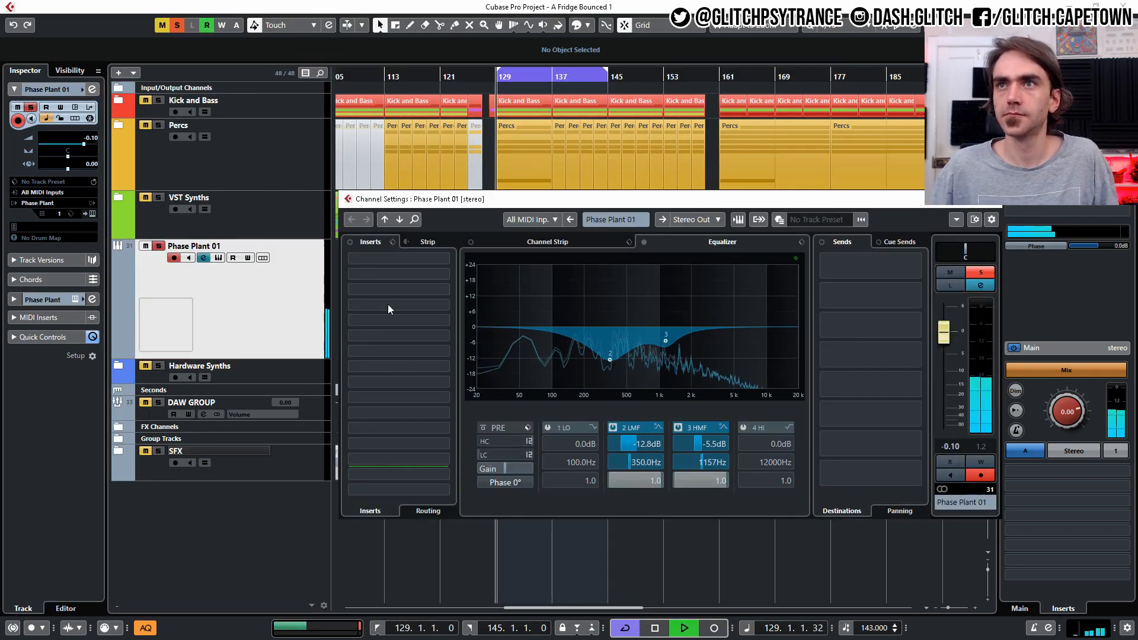
- Set the low-mid EQ band's gain to -9.9 dB and enable the low EQ band
click(613, 427)
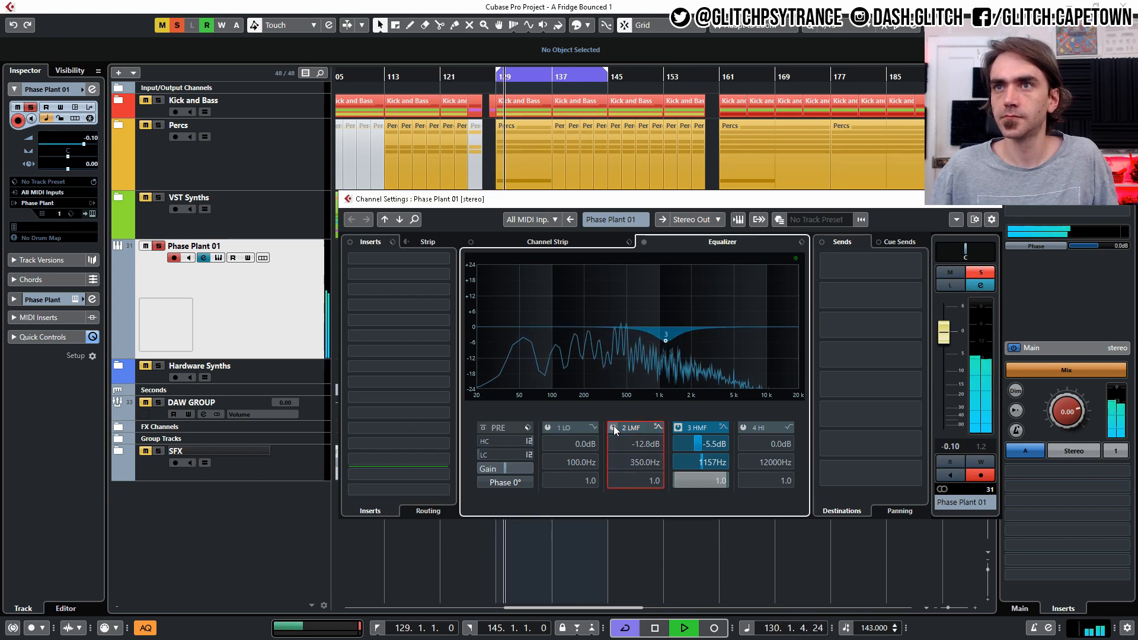
click(613, 427)
drag(628, 444, 573, 462)
click(547, 427)
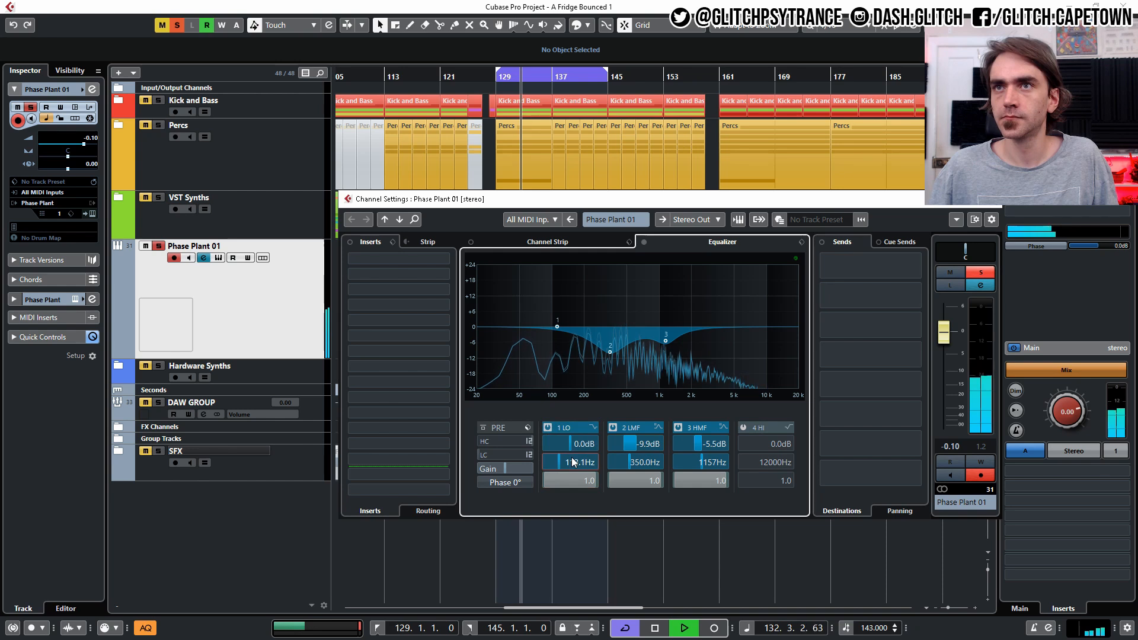
- Change the low EQ band to High Pass I and set its frequency to about 183 Hz
click(592, 428)
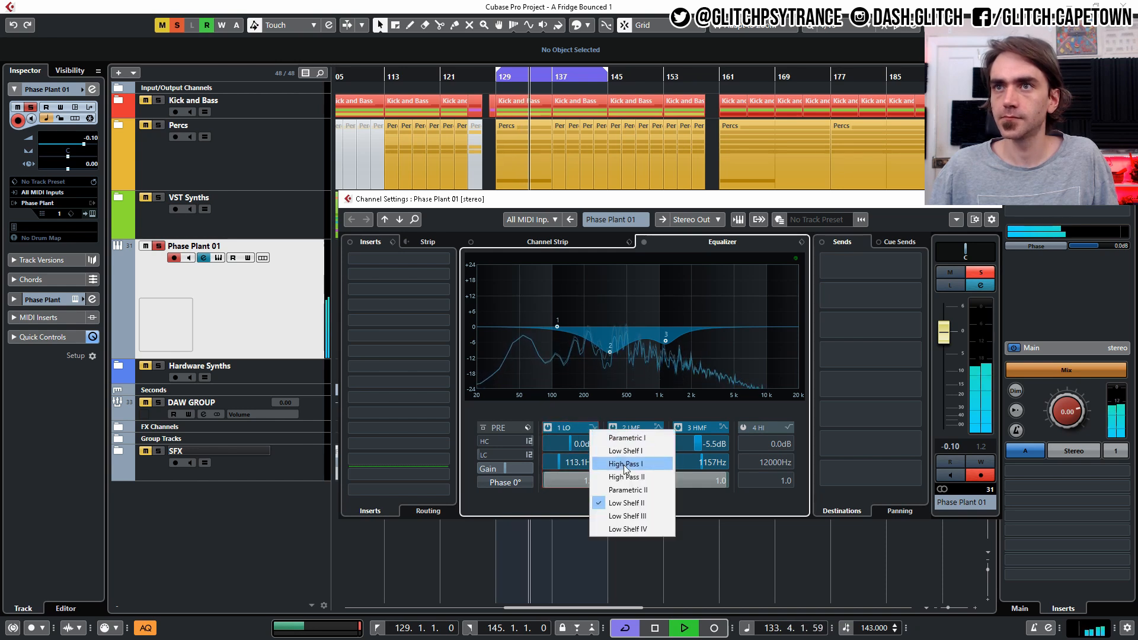
click(624, 465)
drag(571, 462, 574, 462)
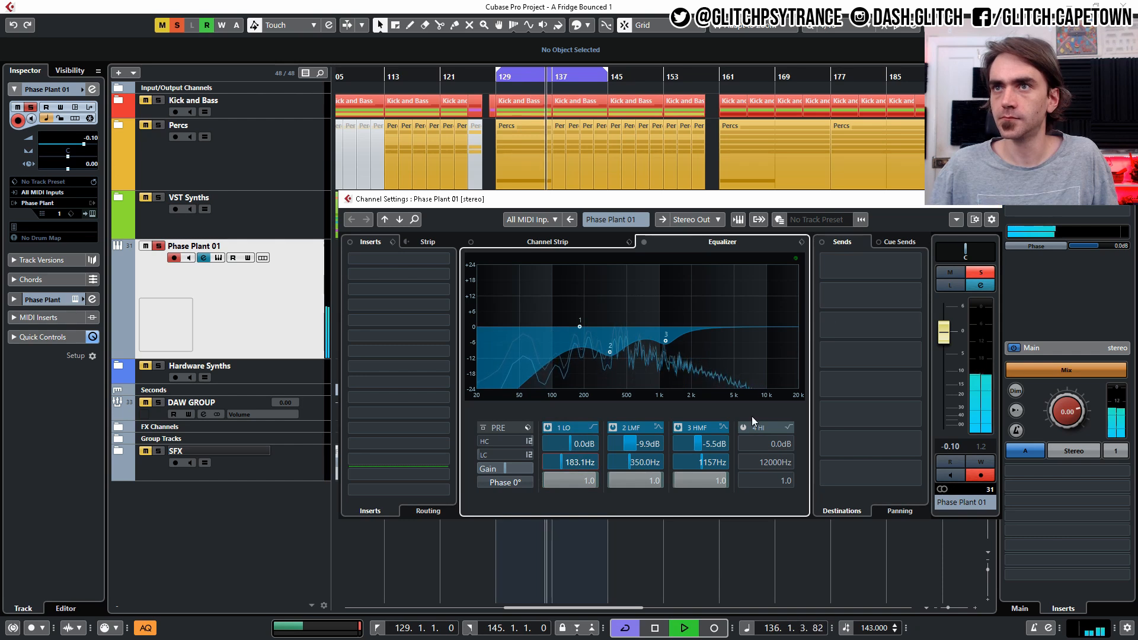
- Set the high-mid EQ band's gain to -6.0 dB and its Q to 0.6
drag(706, 443, 708, 445)
scroll(707, 441, down, 8)
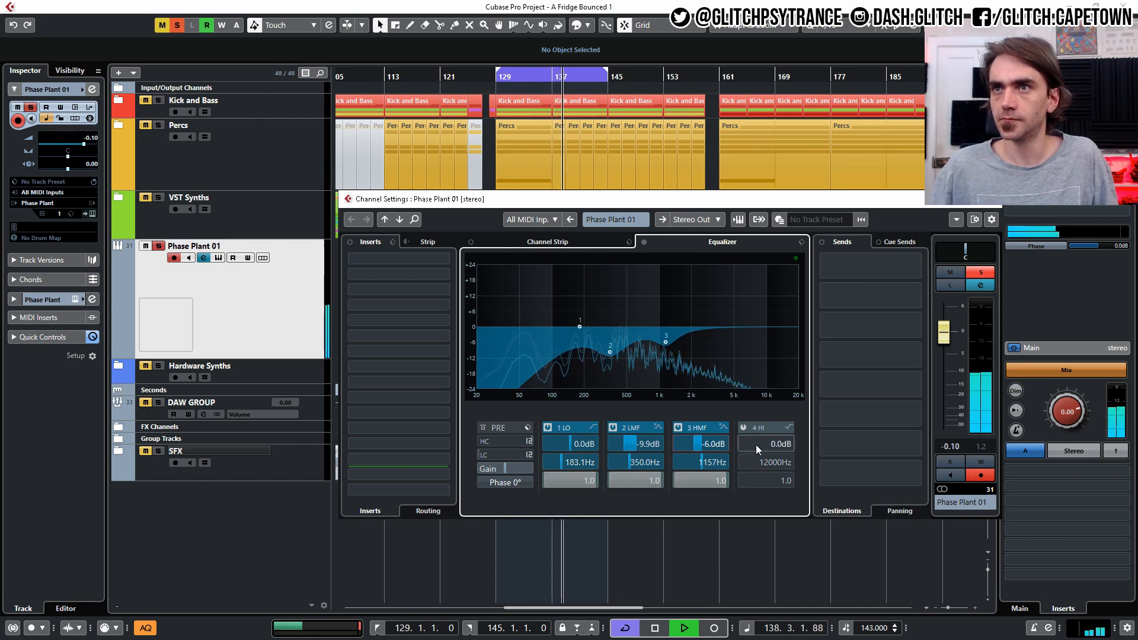
scroll(708, 479, down, 5)
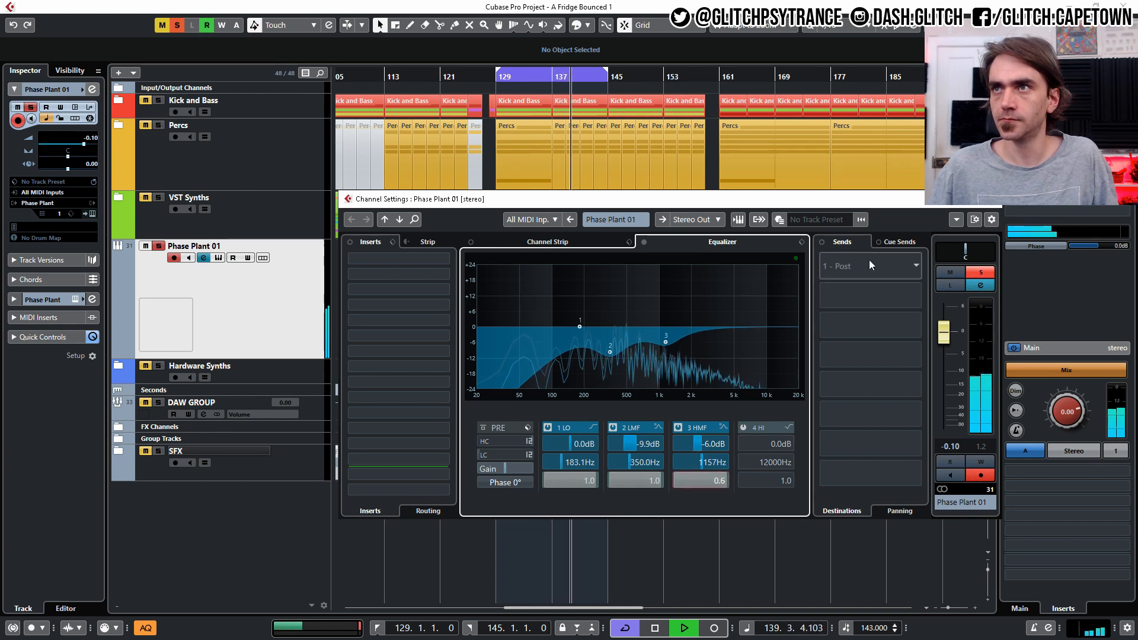
- Close the channel settings, audition the synth soloed with the Percs track, then clear the solos
click(989, 200)
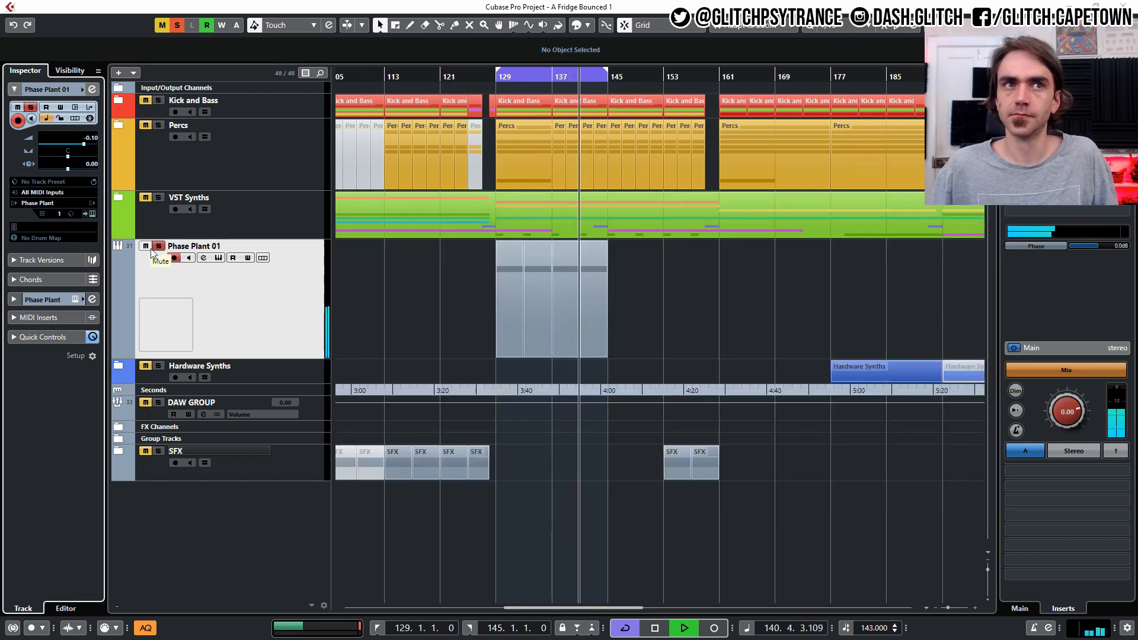
click(157, 125)
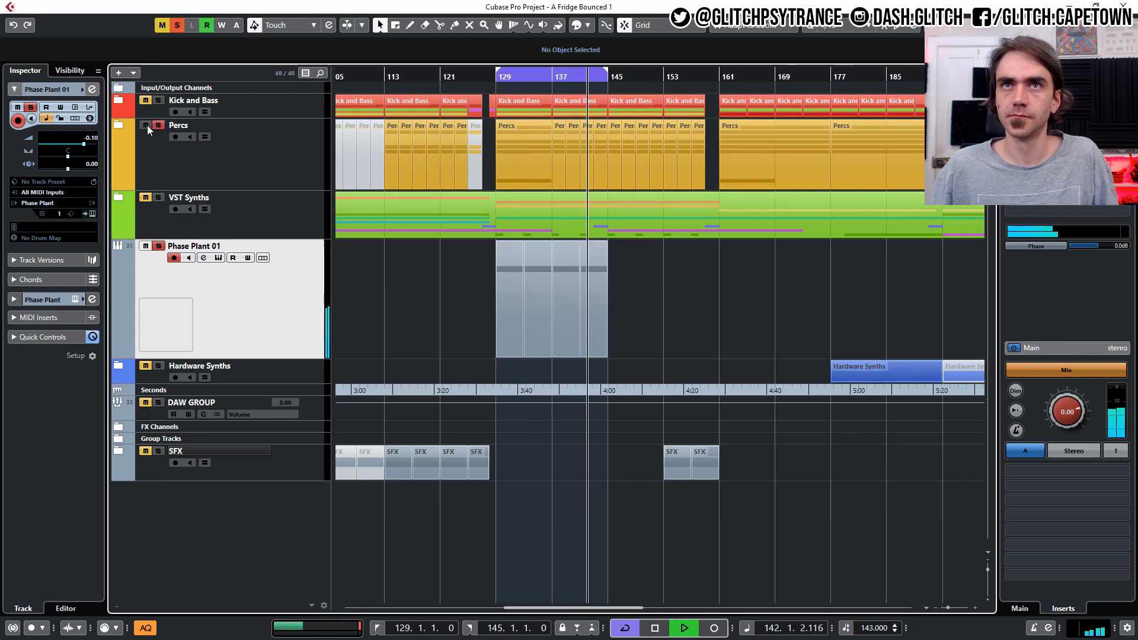
key(space)
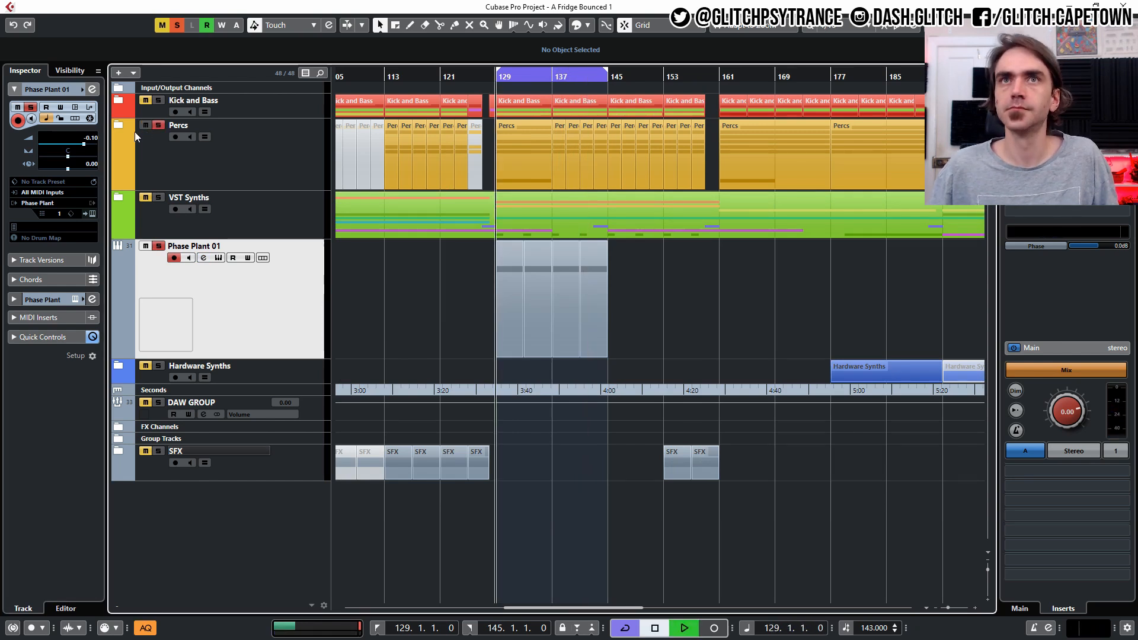
key(space)
click(178, 25)
click(141, 126)
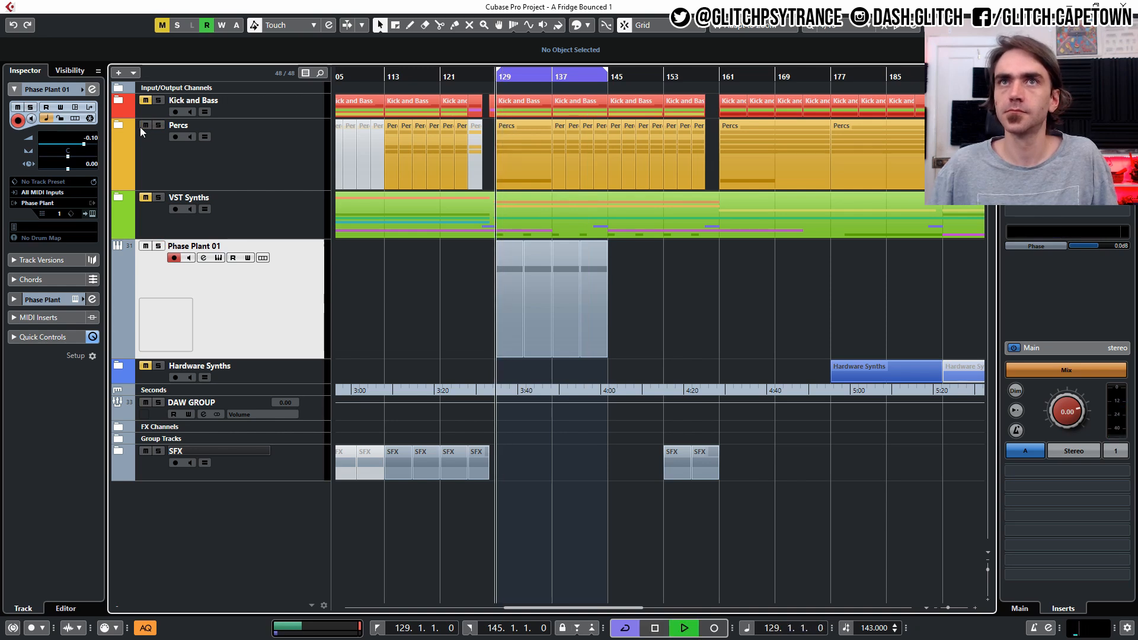
click(145, 102)
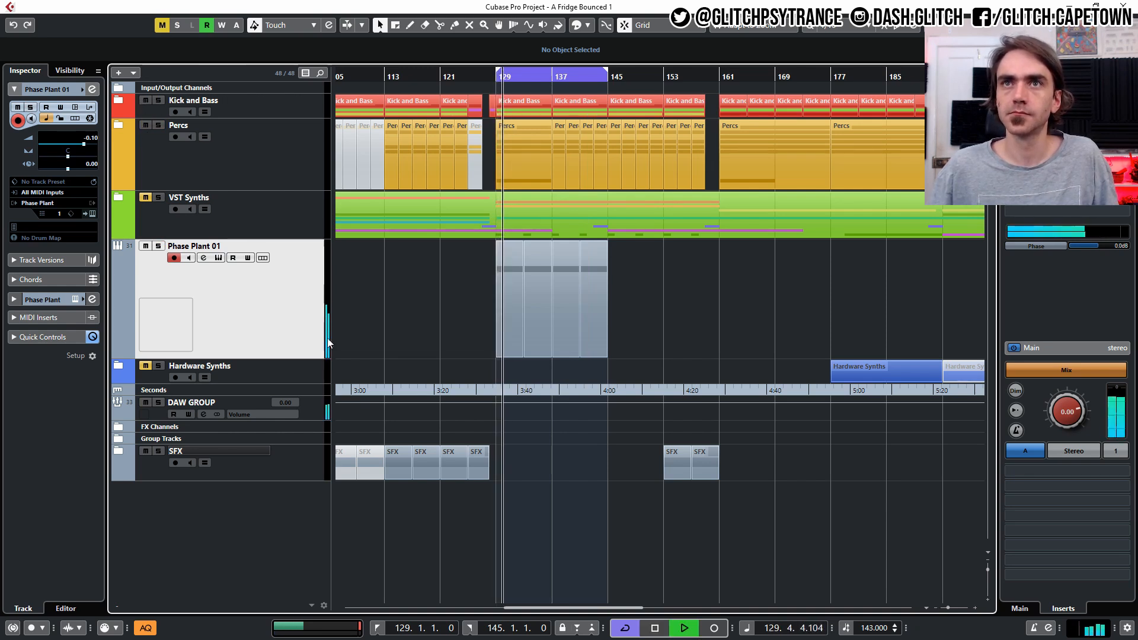
- Raise the low band's high-pass frequency to about 230.5 Hz and close the channel settings
click(92, 89)
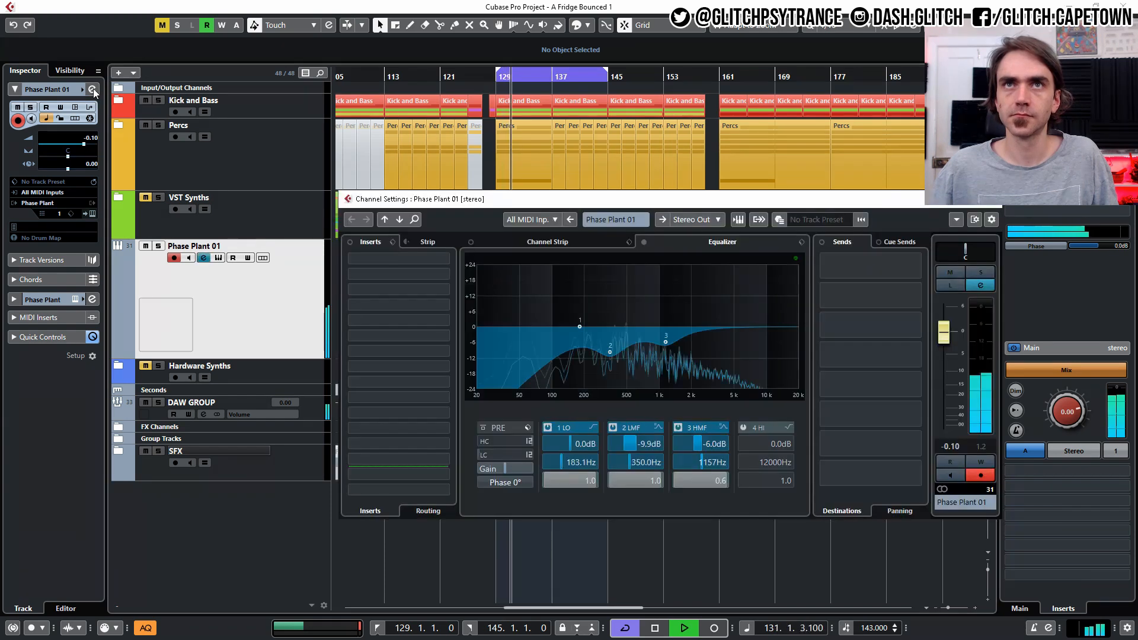
drag(560, 461, 570, 464)
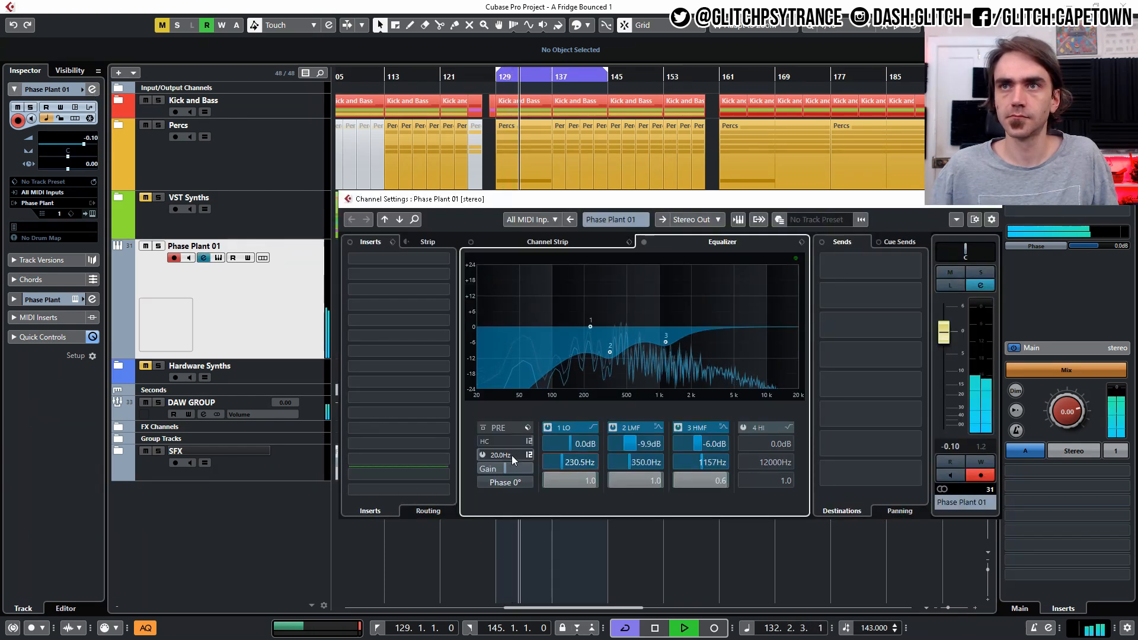
click(1007, 205)
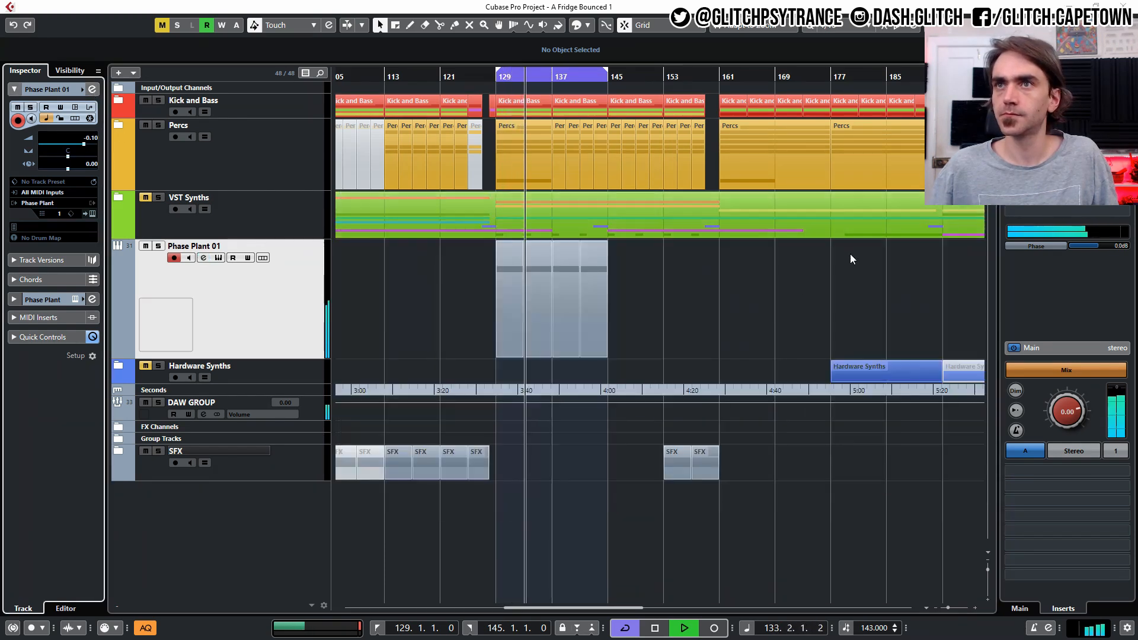
- Open the synth part in the Key Editor, select all notes, transpose them up an octave and audition
double_click(500, 322)
key(ctrl+a)
key(shift+Up)
key(space)
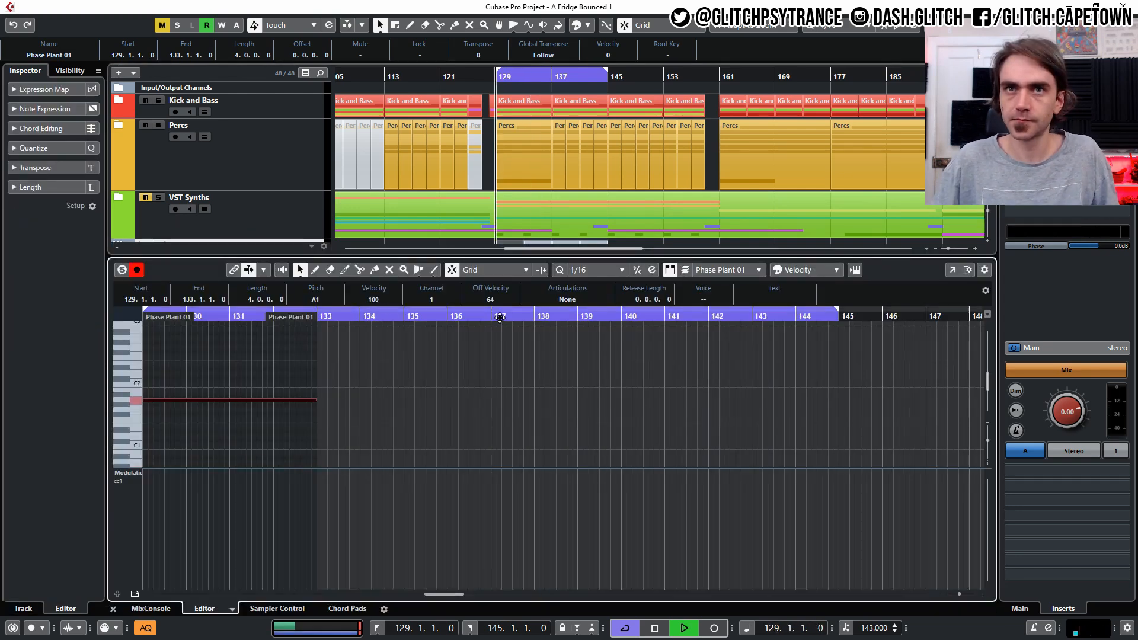
key(space)
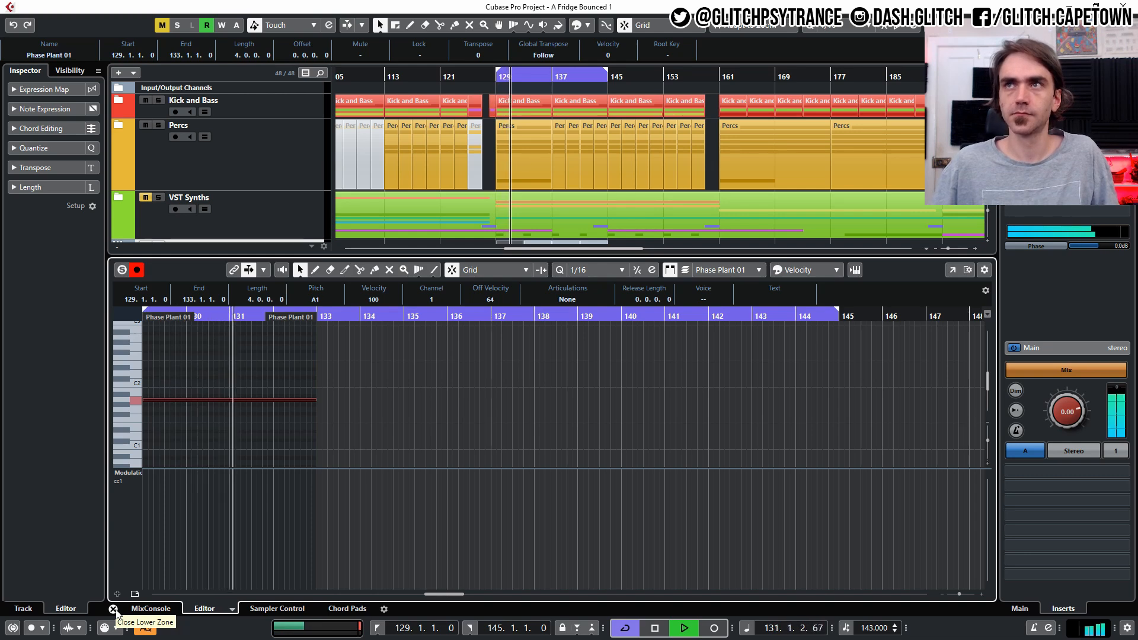
- Reselect the note in the Key Editor, audition it, transpose it down an octave to A0 and close the editor
click(113, 609)
double_click(513, 332)
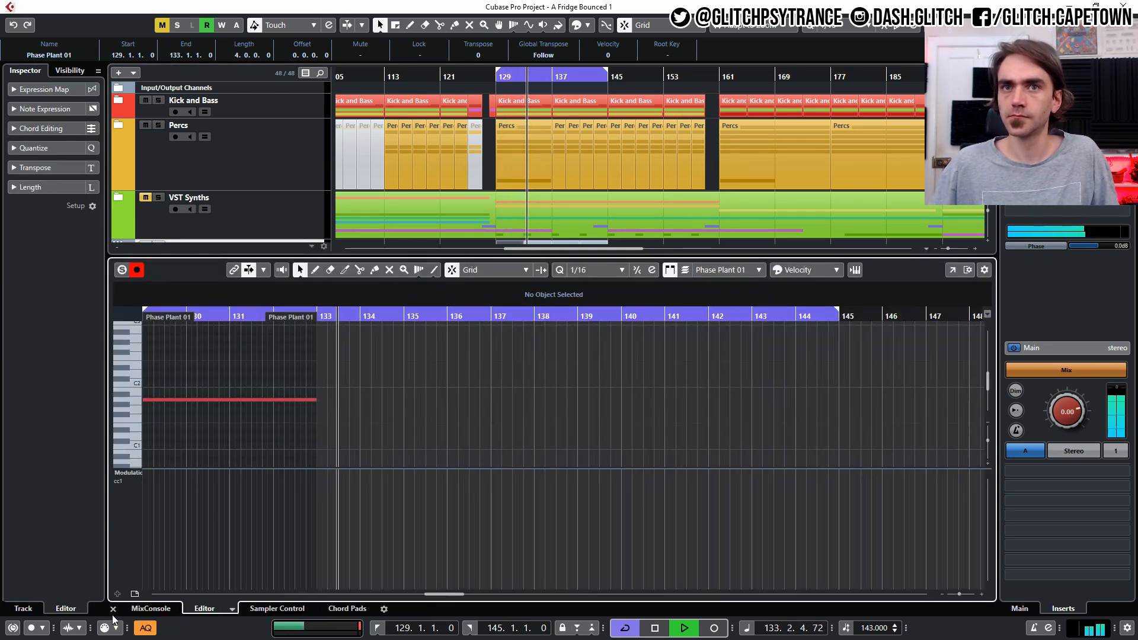
drag(222, 369, 193, 434)
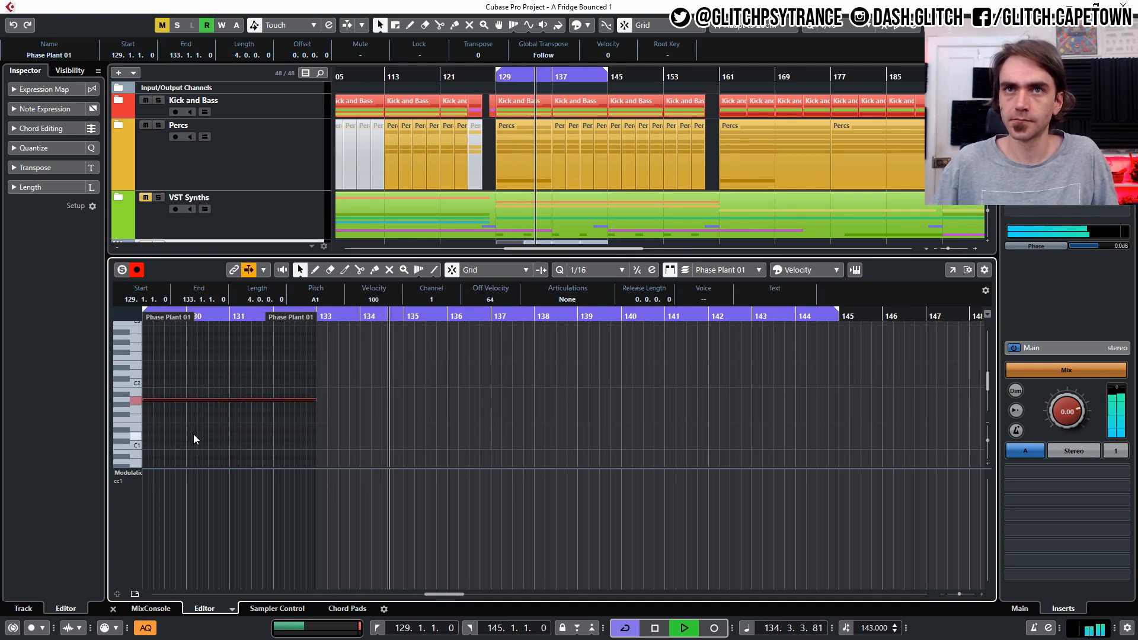
key(Up)
key(KP_1)
key(Down)
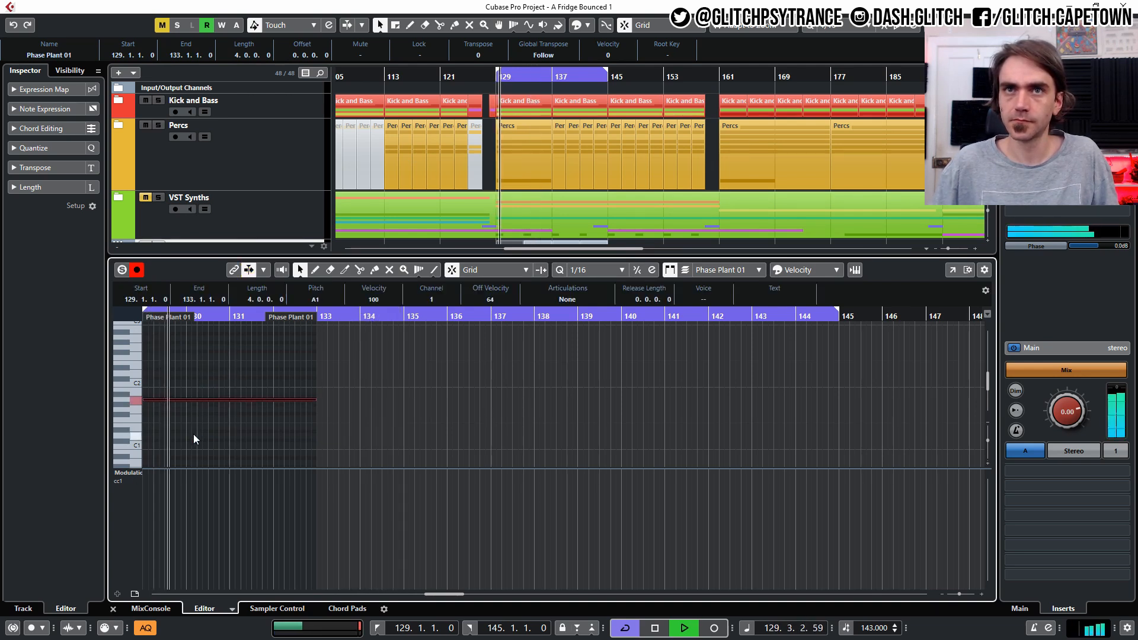
key(space)
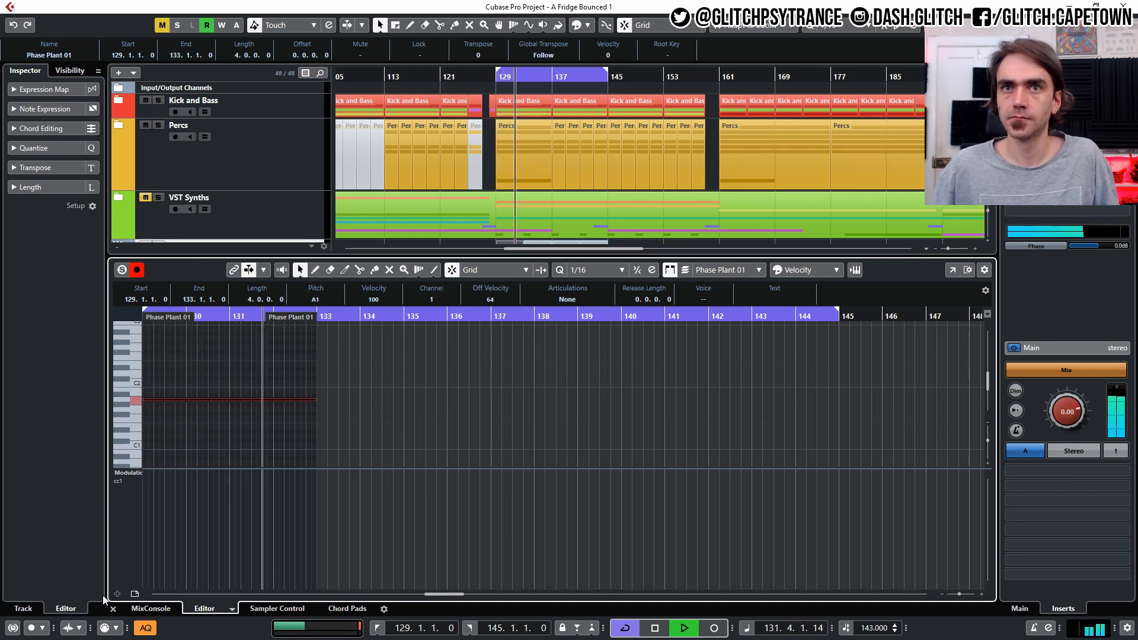
key(shift+Down)
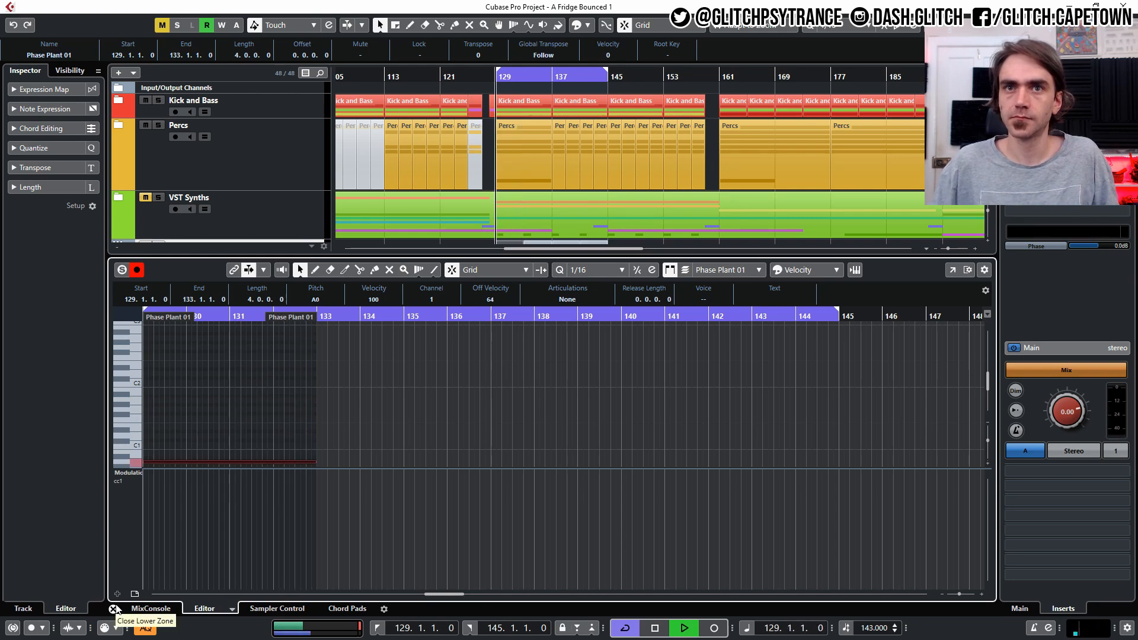
click(113, 608)
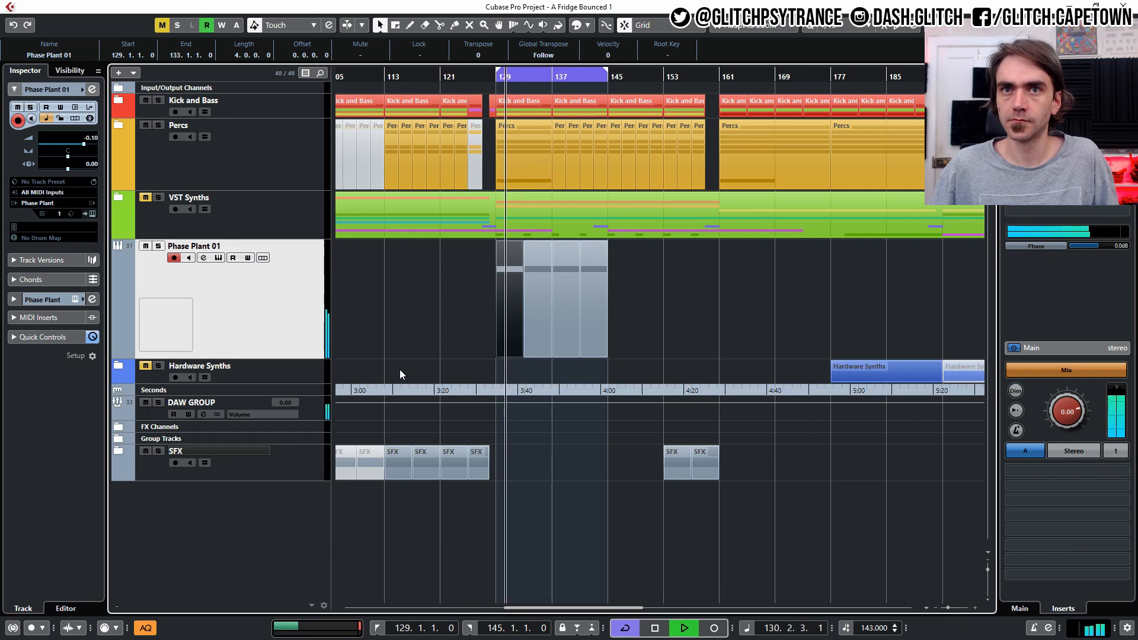
- Open the Phase Plant editor and disable then re-enable Lane 1 to compare
click(93, 214)
click(520, 121)
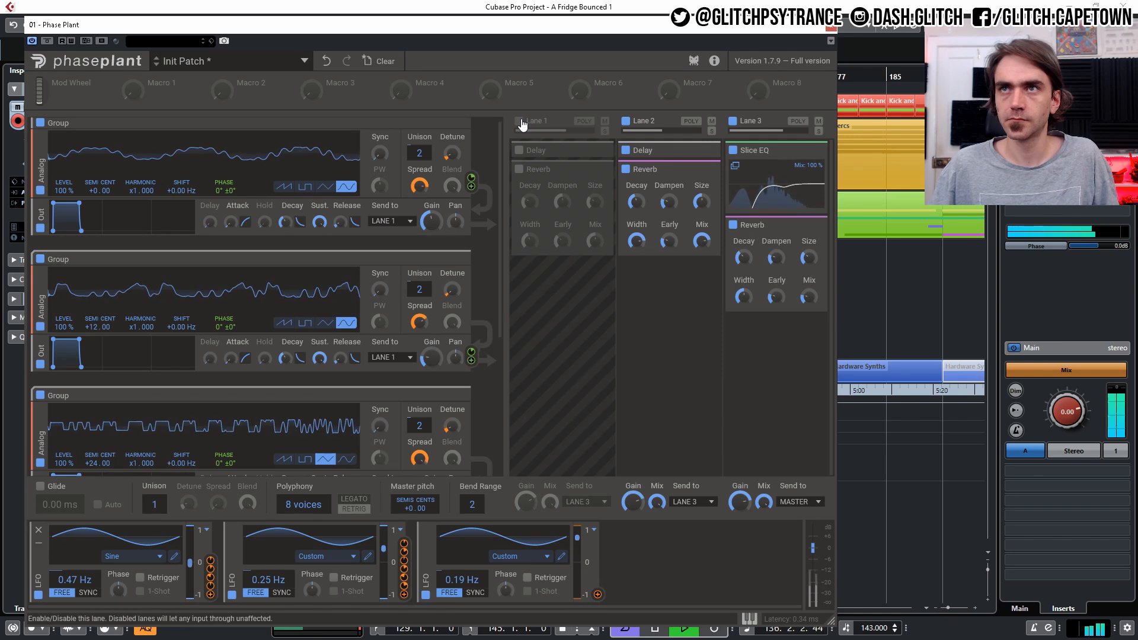
click(520, 122)
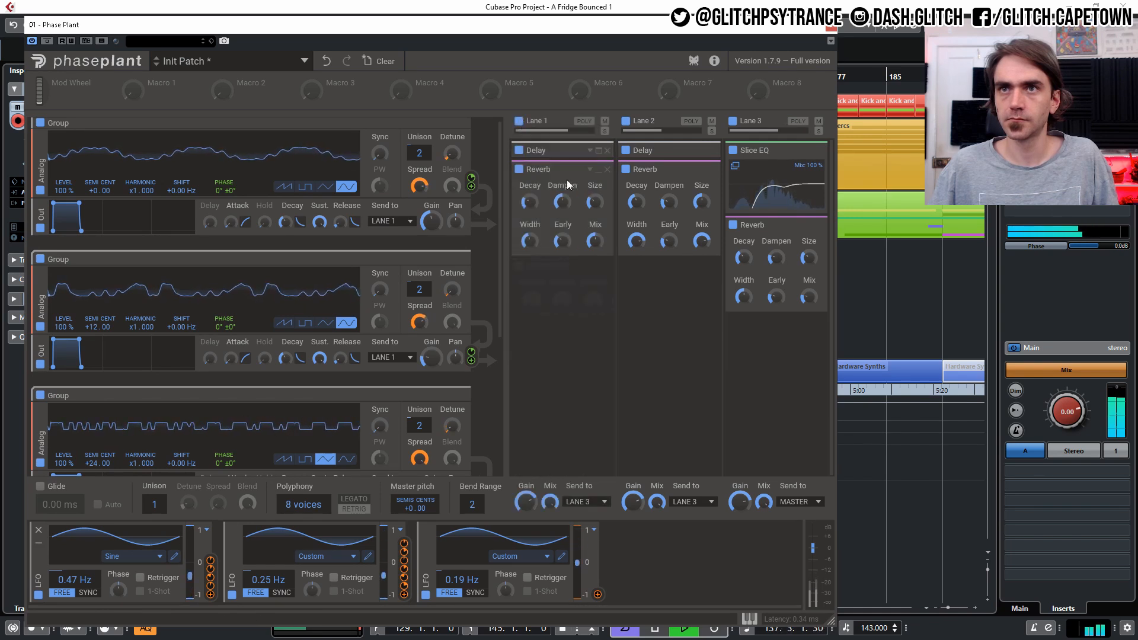
- Adjust the +24 oscillator's output gain and close the instrument window
scroll(471, 403, down, 2)
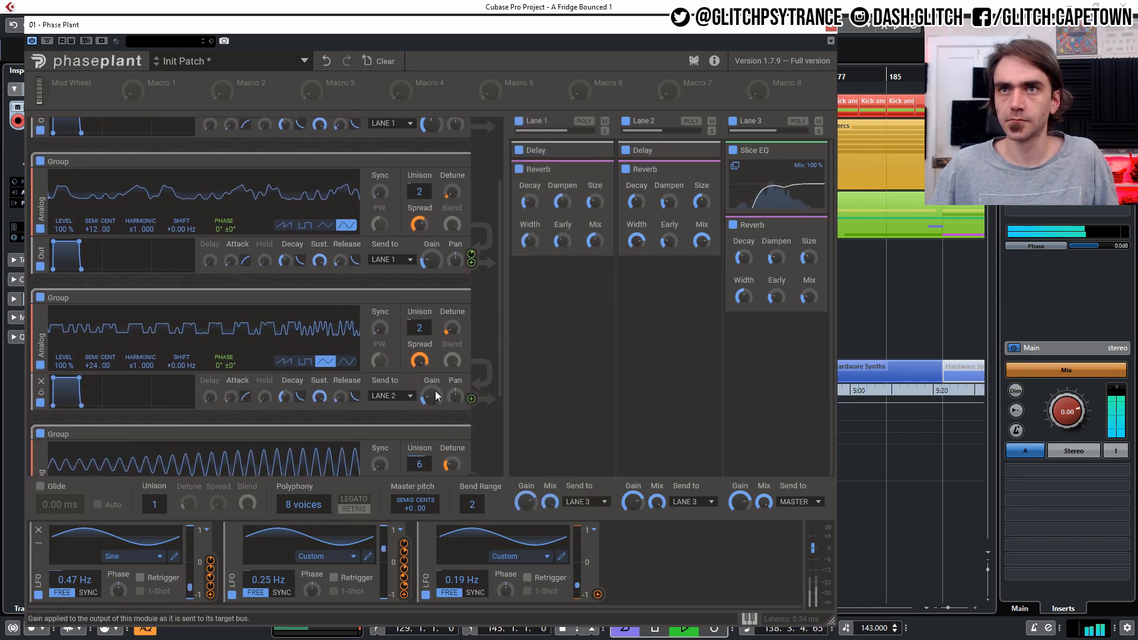
drag(429, 399, 429, 408)
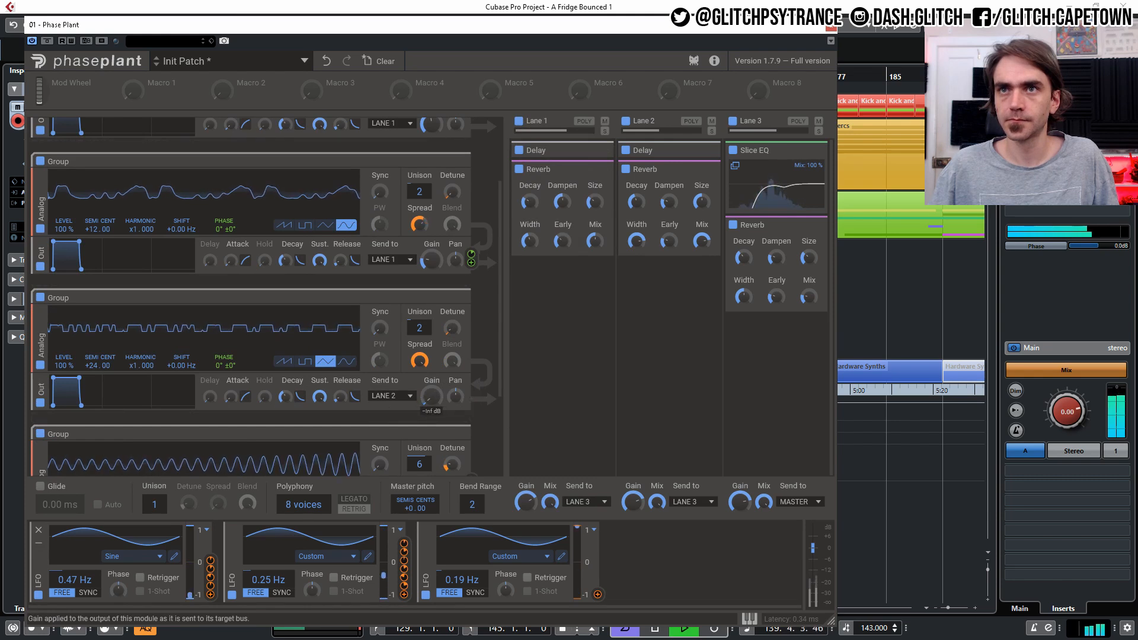
drag(429, 408, 432, 394)
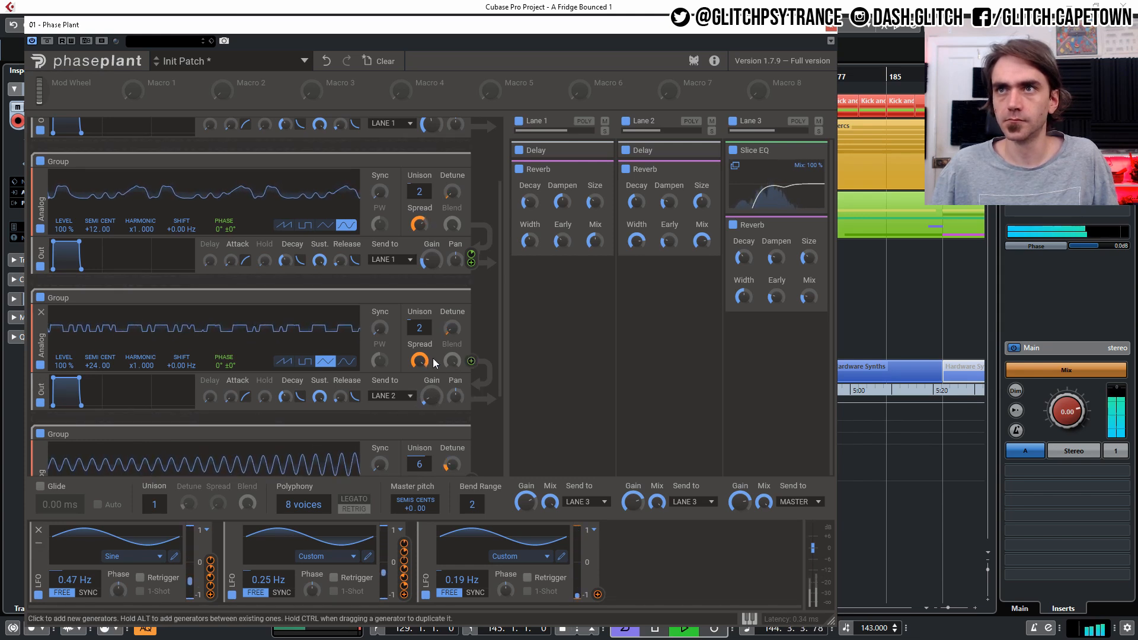
click(829, 26)
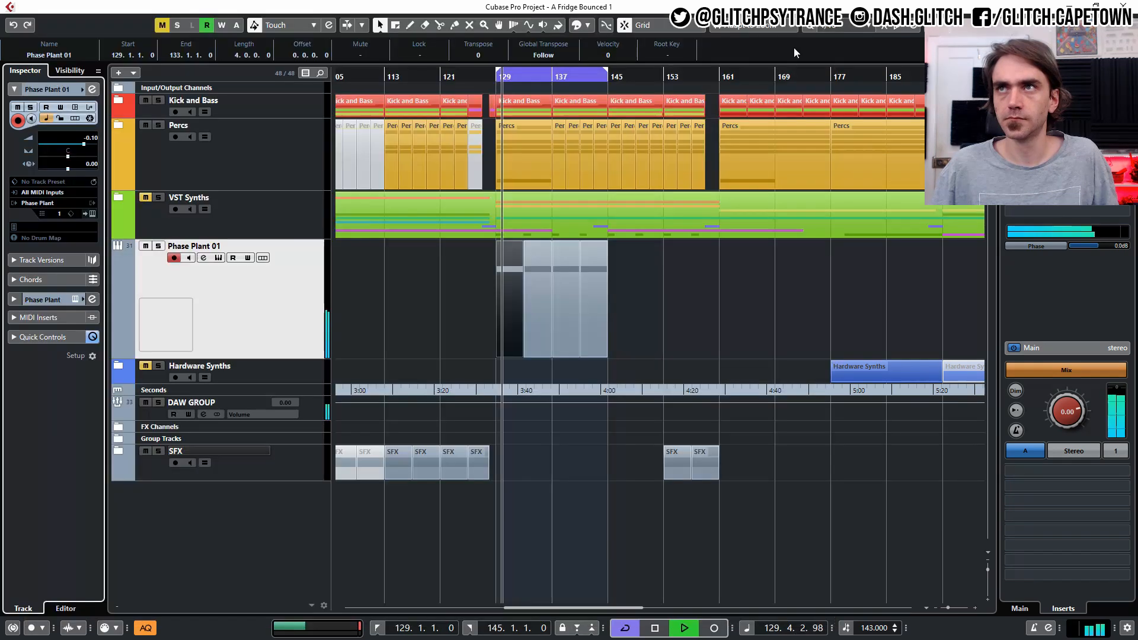
double_click(500, 335)
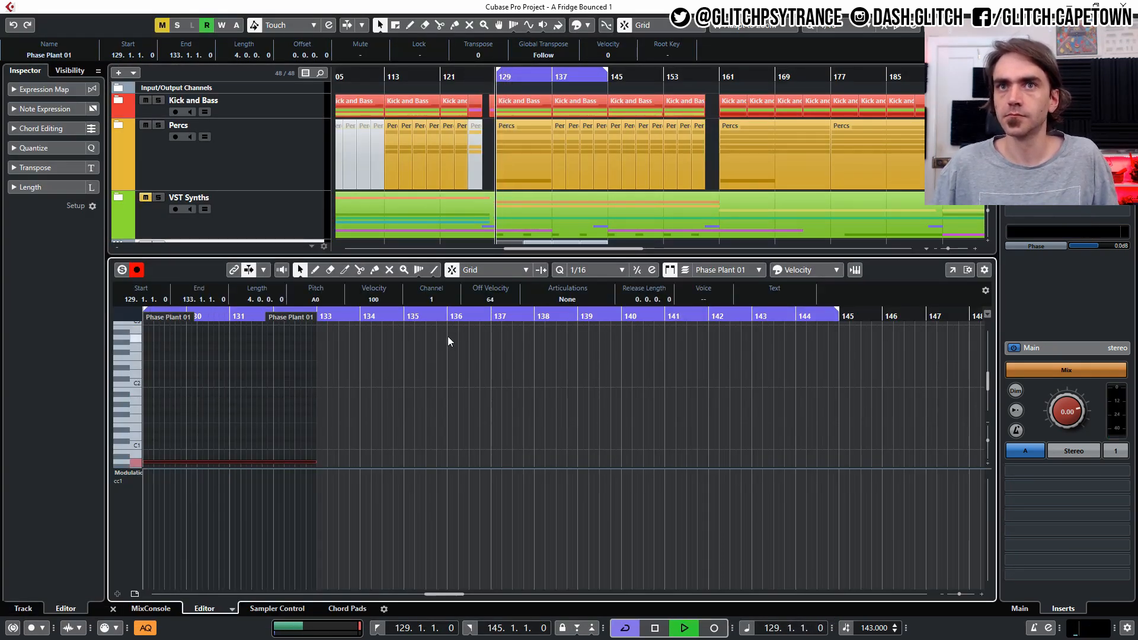
click(112, 608)
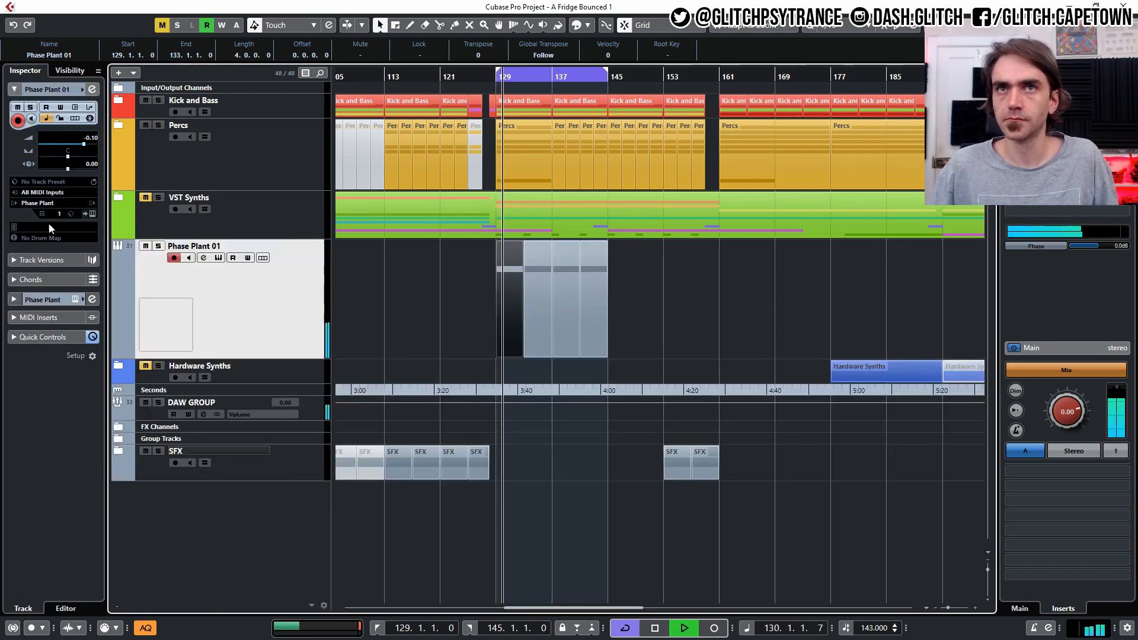
- Try to change the +24 oscillator's semitone tuning, then close the instrument window
click(91, 214)
mouse_move(431, 396)
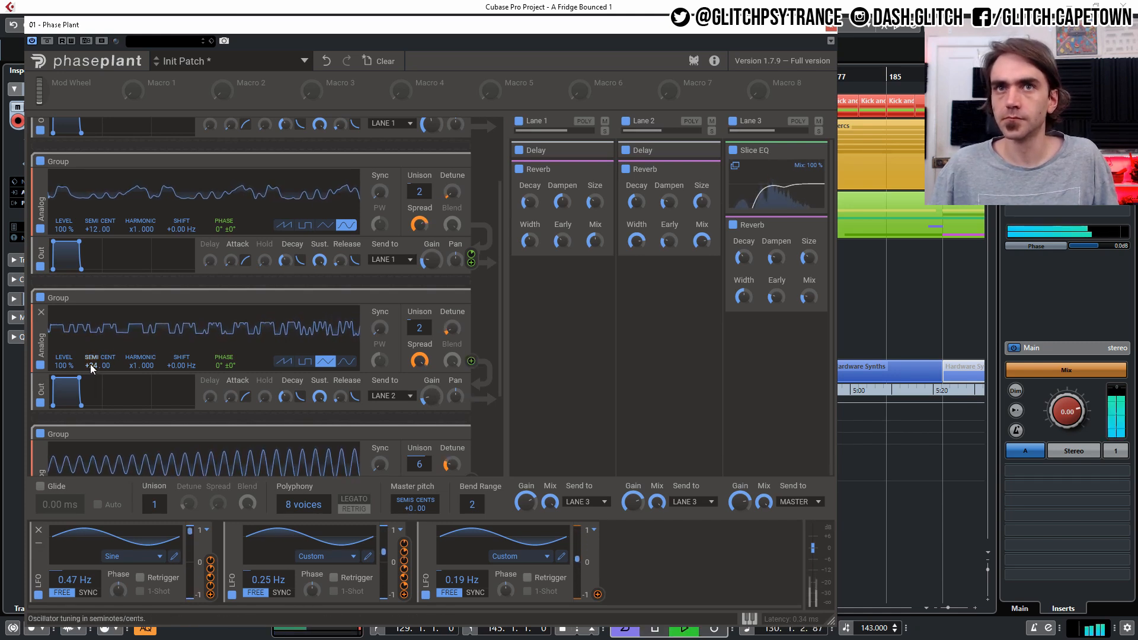
drag(93, 365, 92, 354)
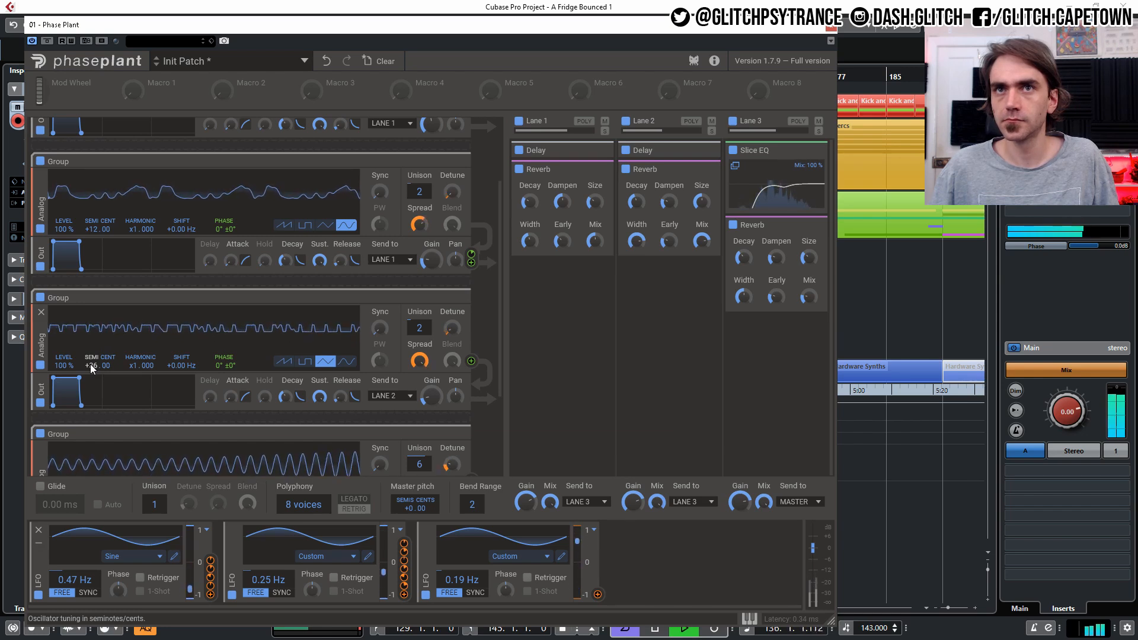
click(830, 27)
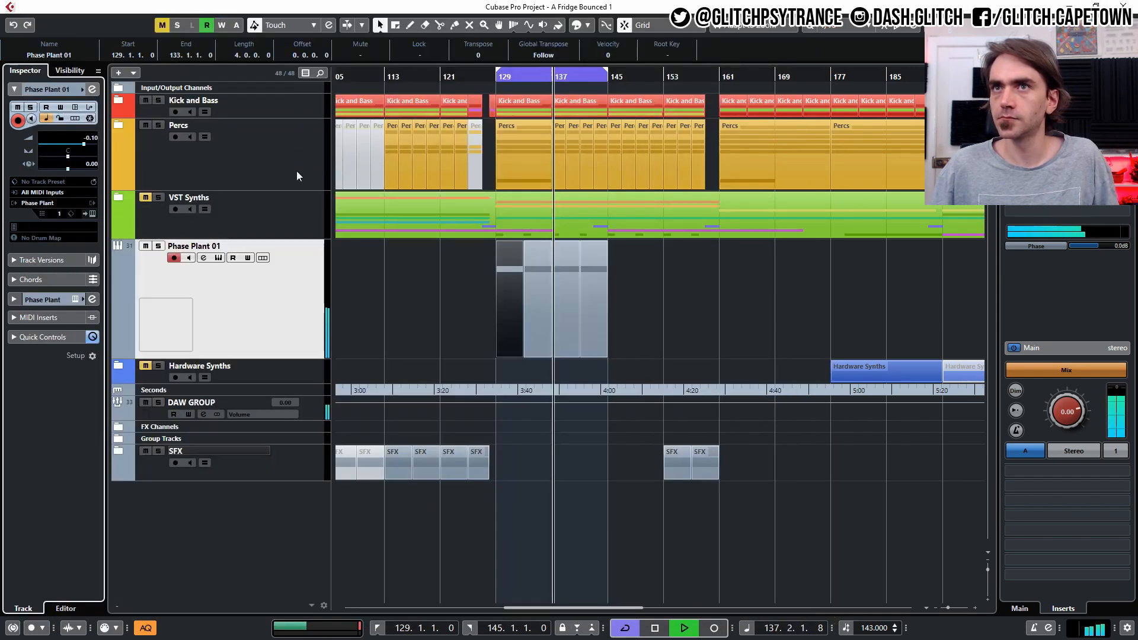
- Open the channel settings and load LFOTool into the fourth insert slot
click(93, 89)
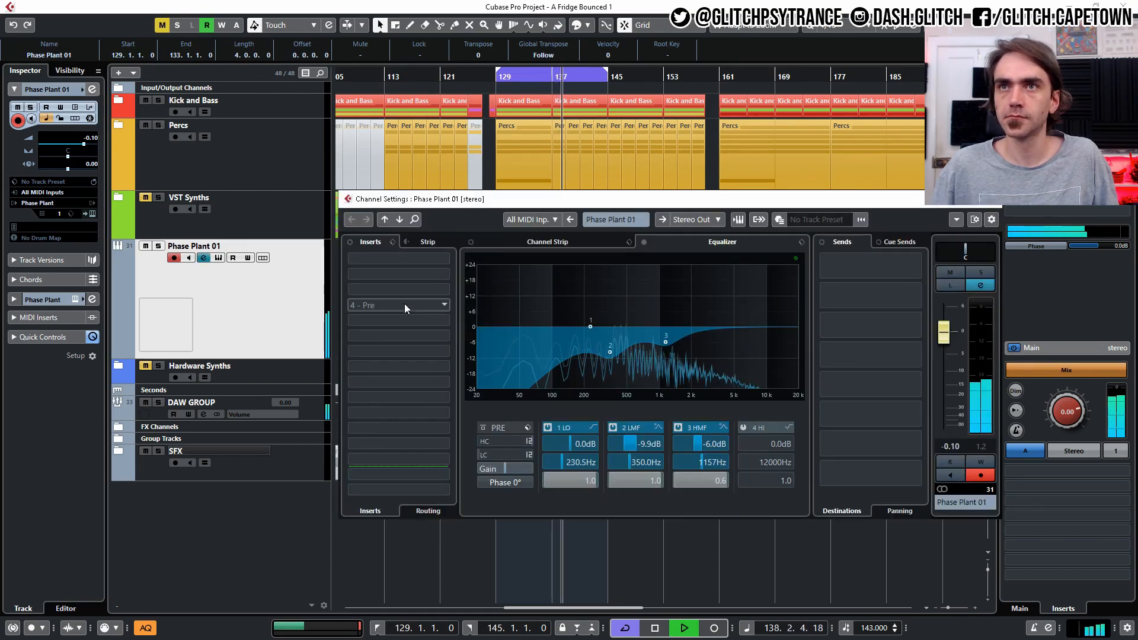
click(403, 305)
text(disp)
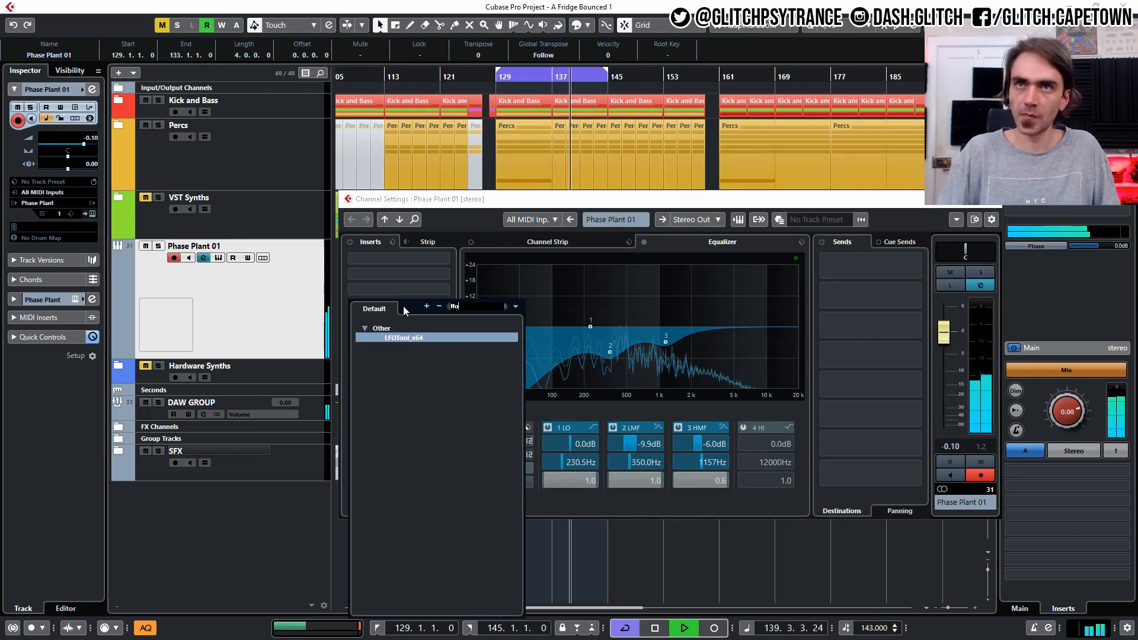
click(400, 338)
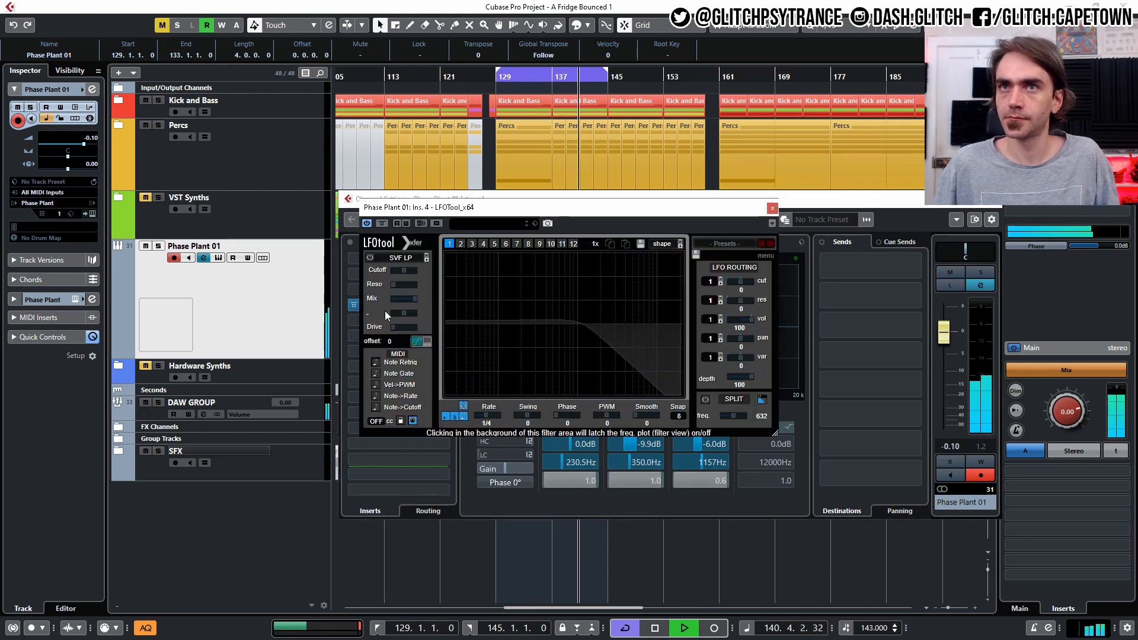
- Set LFOTool's volume routing amount and draw a rising volume curve in its graph
drag(738, 350, 730, 379)
drag(501, 329, 502, 301)
drag(561, 272, 554, 254)
drag(747, 323, 741, 230)
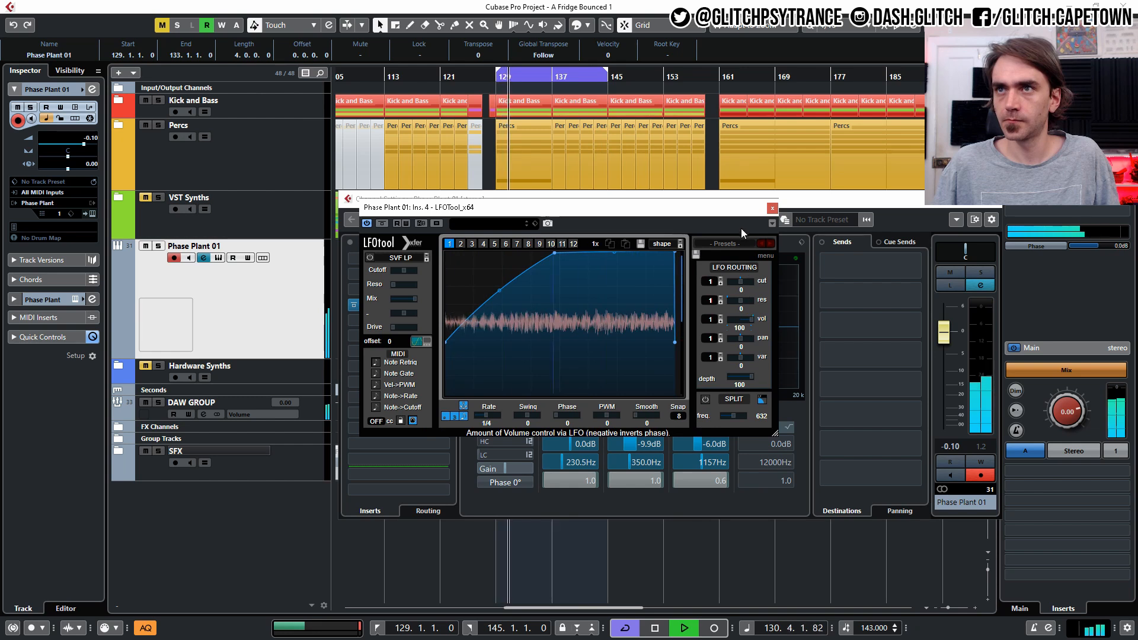
- Reshape LFOTool's volume curve into a steeper exponential rise, adjust its volume routing amount, and close the plugin window
drag(444, 354, 446, 392)
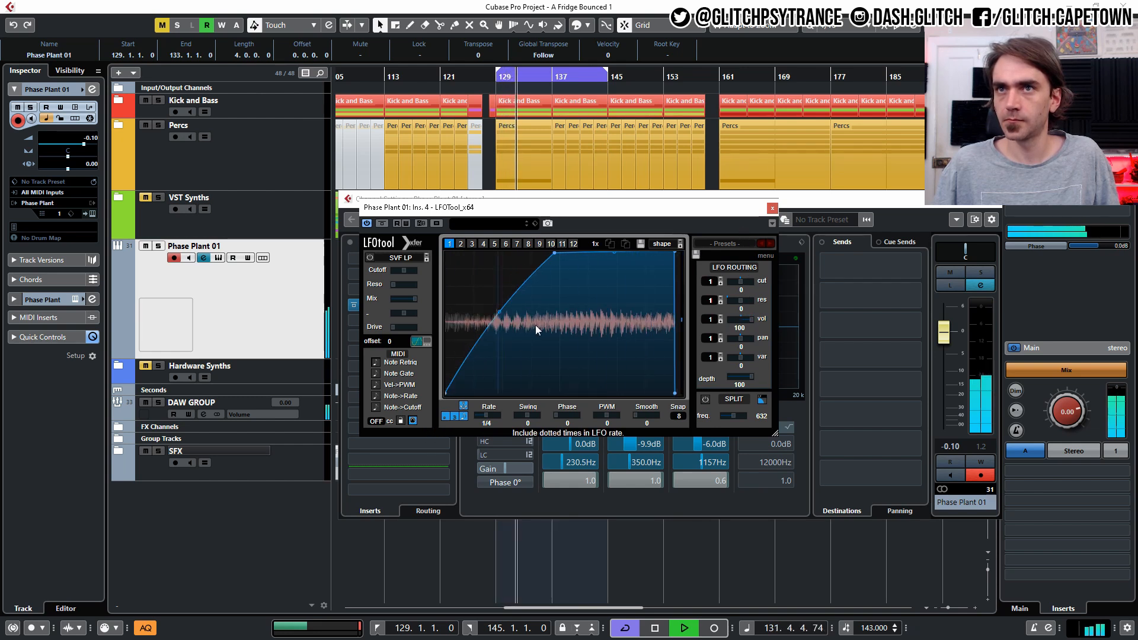
drag(672, 250, 669, 248)
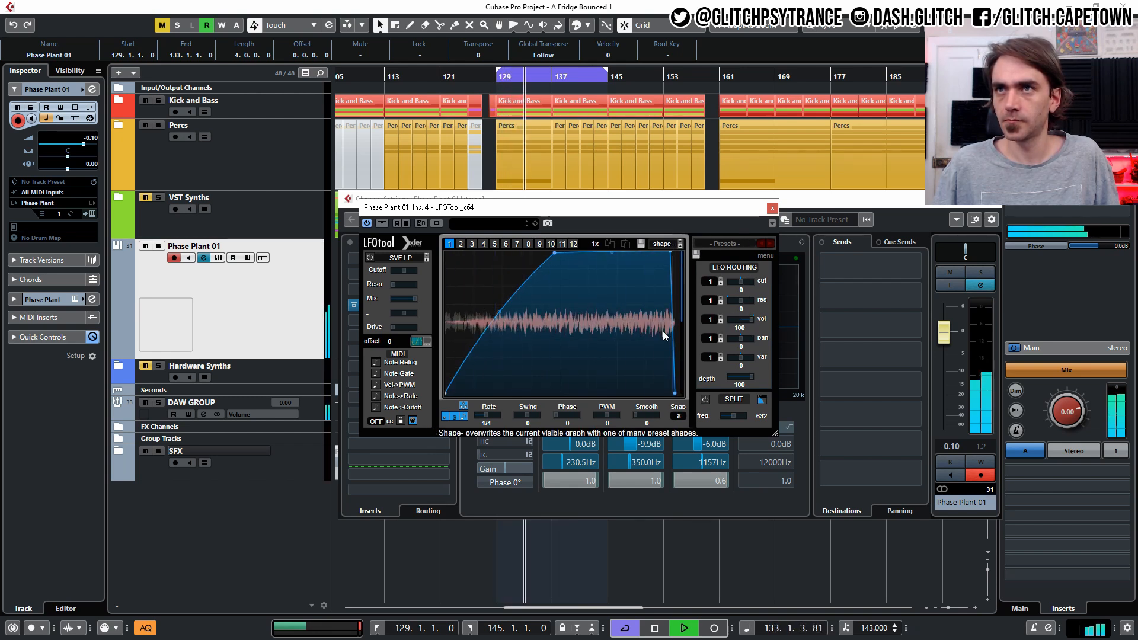
drag(673, 324, 677, 314)
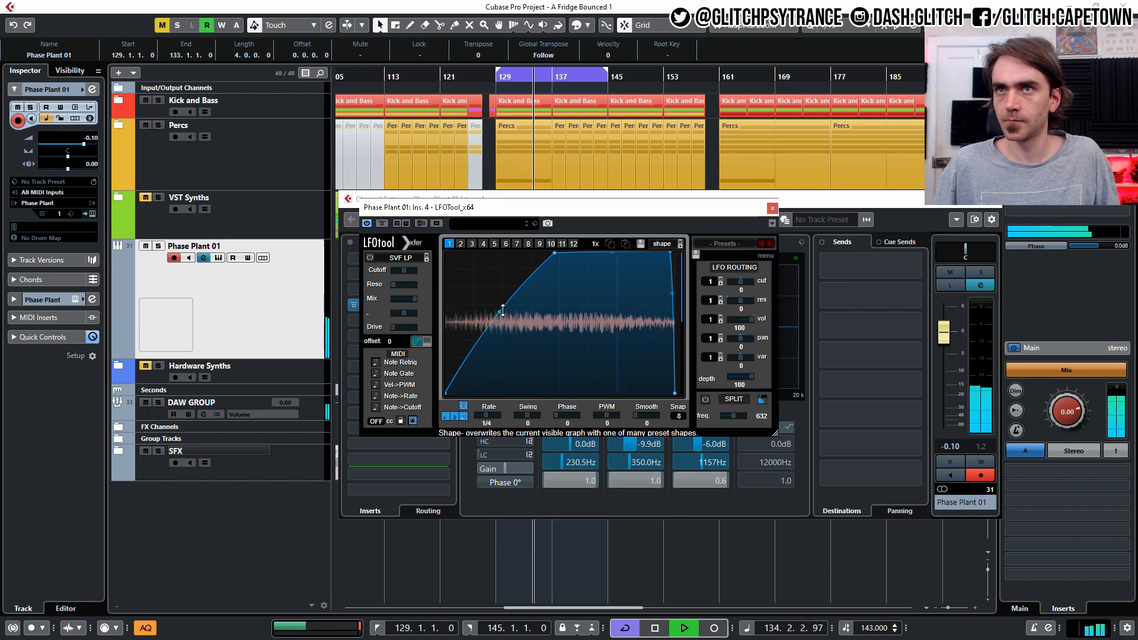
drag(502, 311, 515, 332)
drag(557, 253, 561, 252)
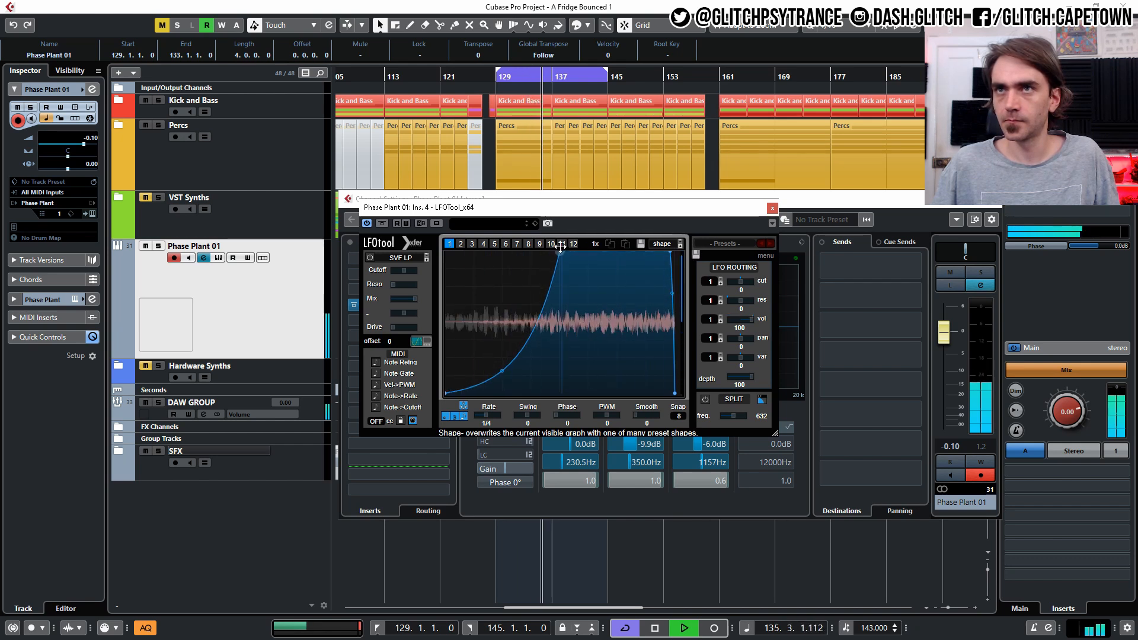
drag(738, 328, 732, 376)
click(772, 209)
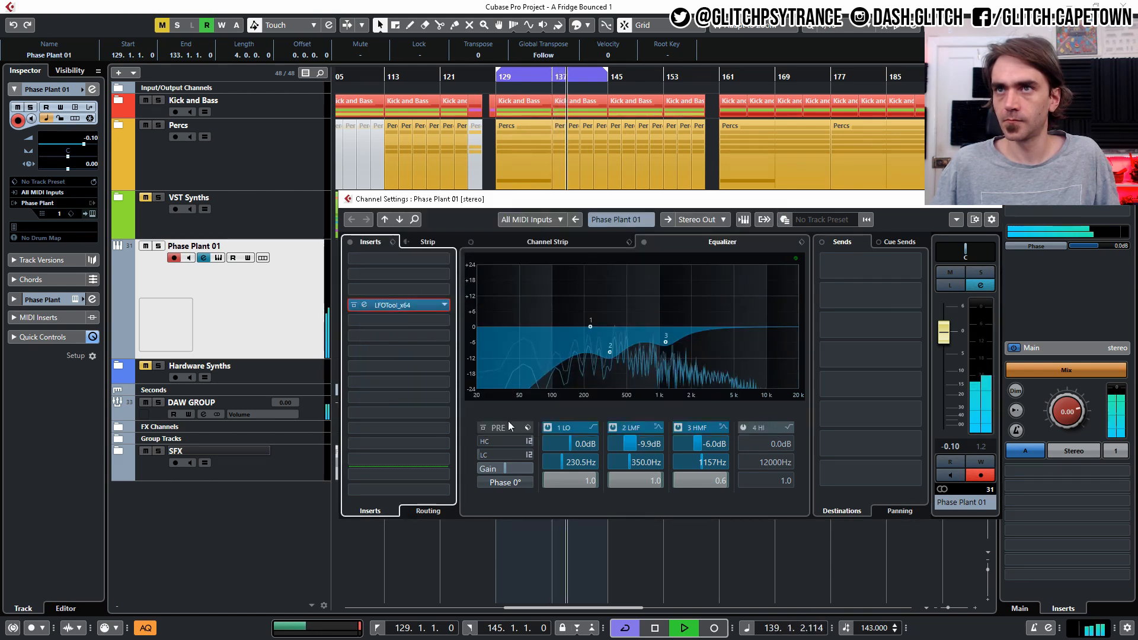
- Enable the channel's pre-section low-cut filter at about 343 Hz and close the channel settings
click(478, 454)
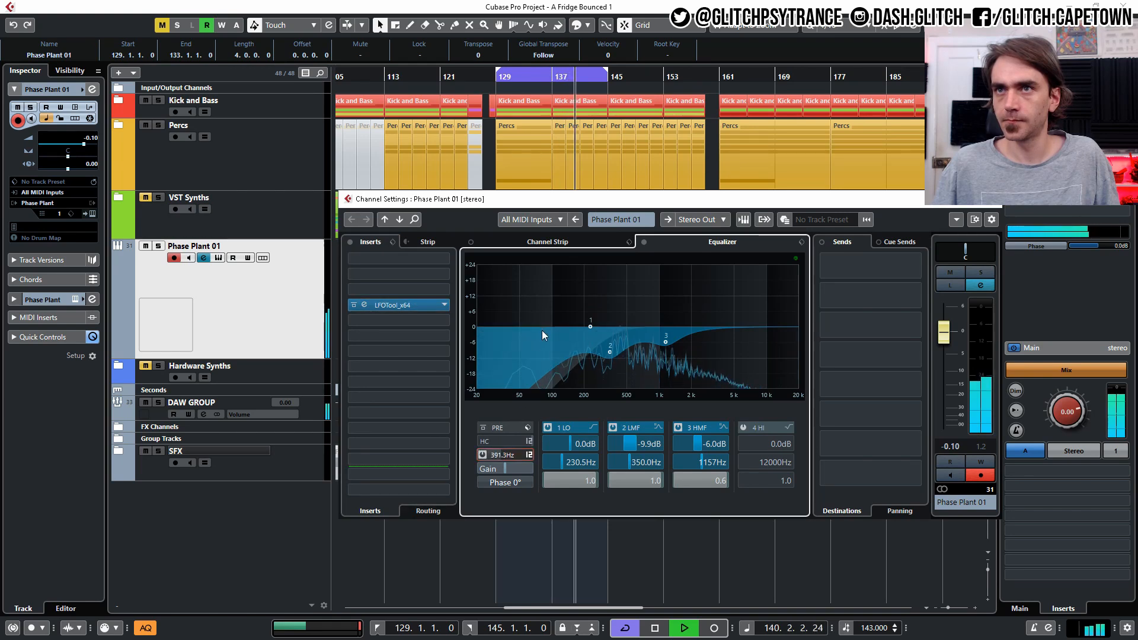
click(528, 455)
click(560, 499)
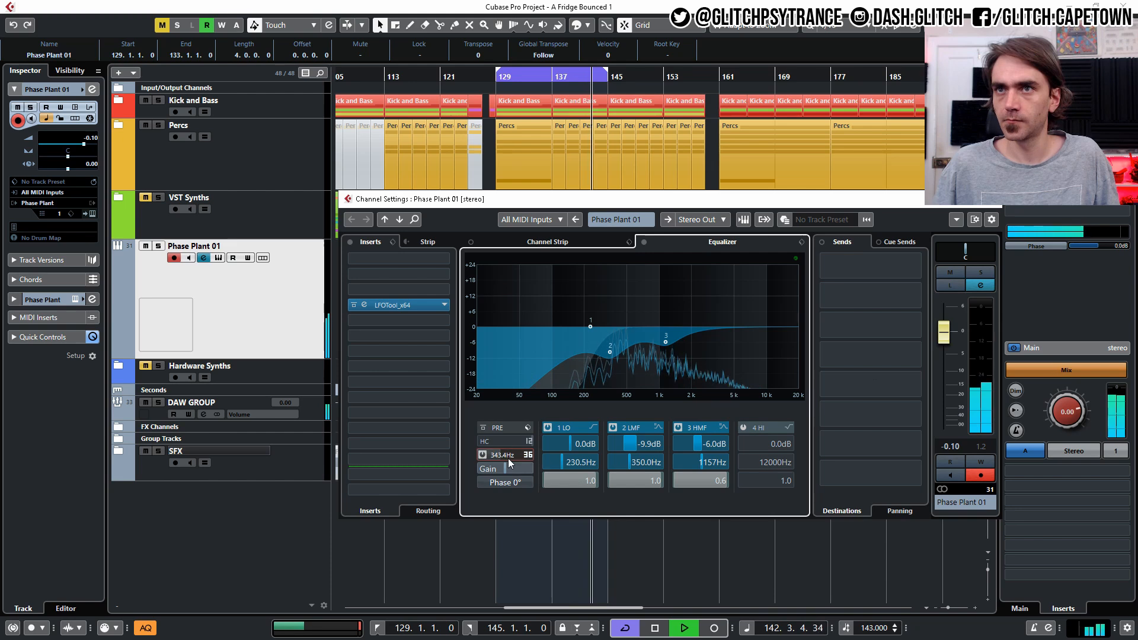
click(102, 224)
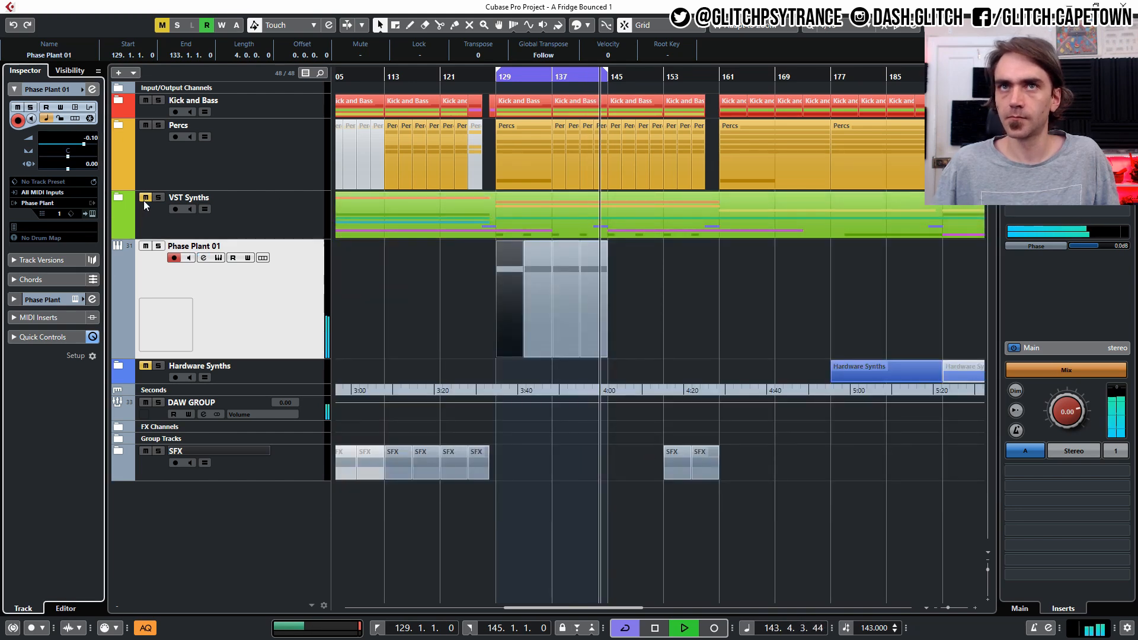
- Expand the VST Synths folder to browse its tracks, then collapse it again
click(118, 197)
scroll(533, 391, down, 5)
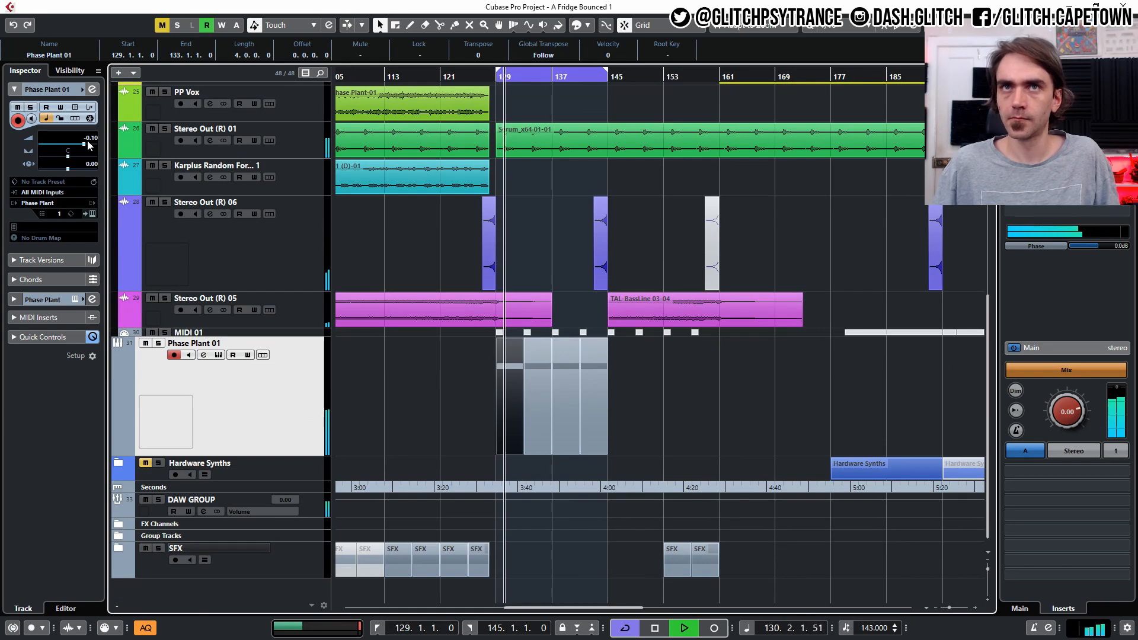
scroll(560, 299, up, 5)
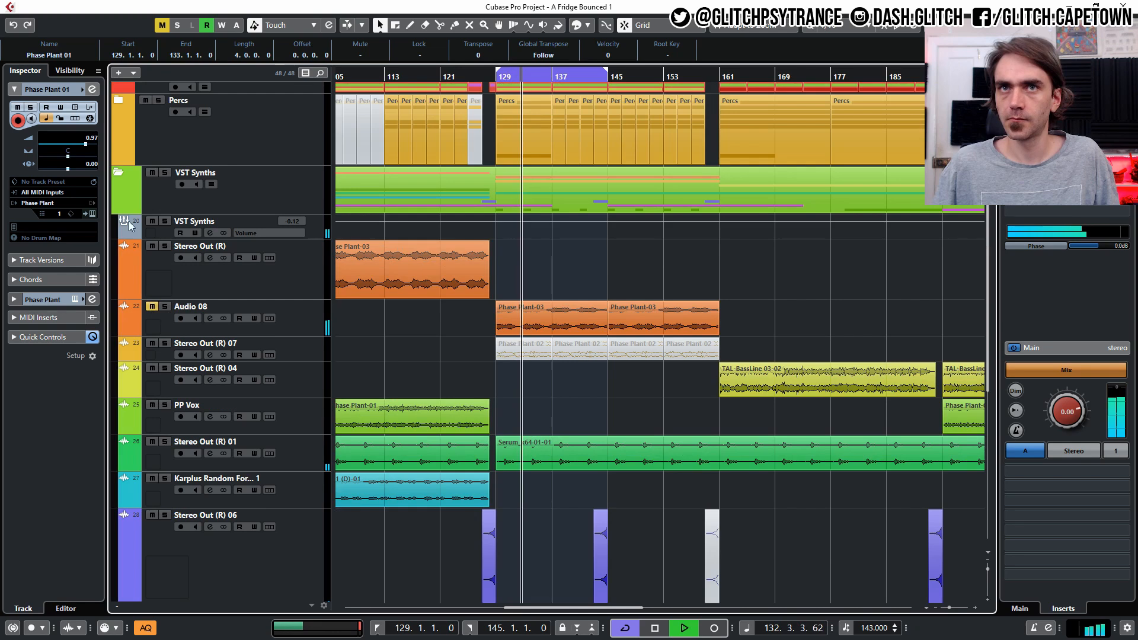
click(119, 170)
click(664, 323)
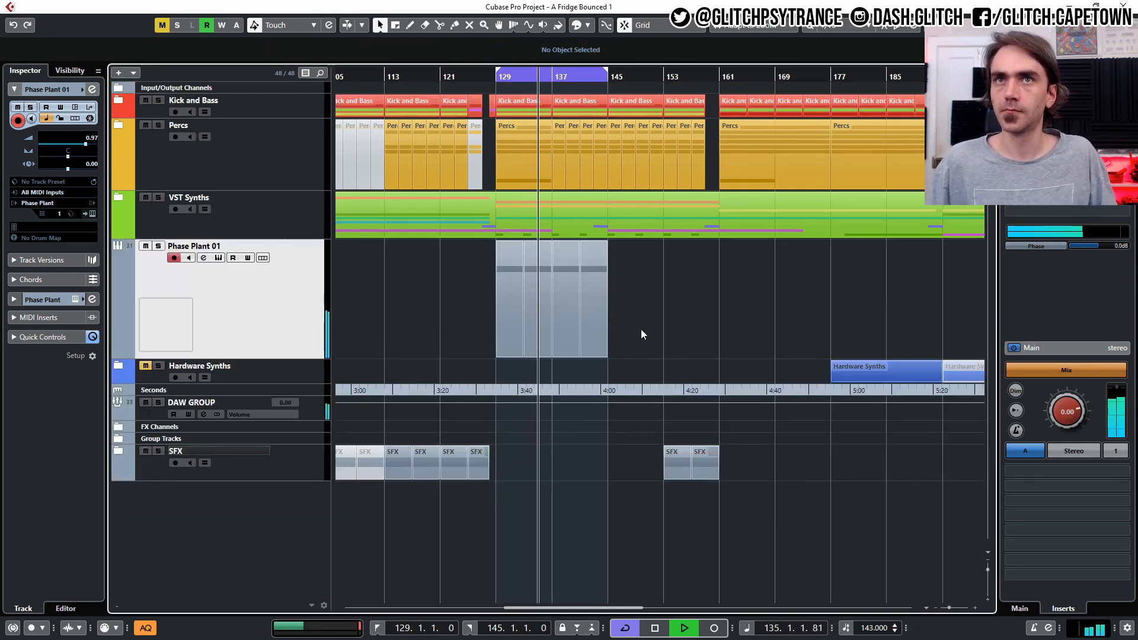
- Open the Phase Plant part in the key editor, audition it, and review the Phase Plant instrument patch
double_click(513, 331)
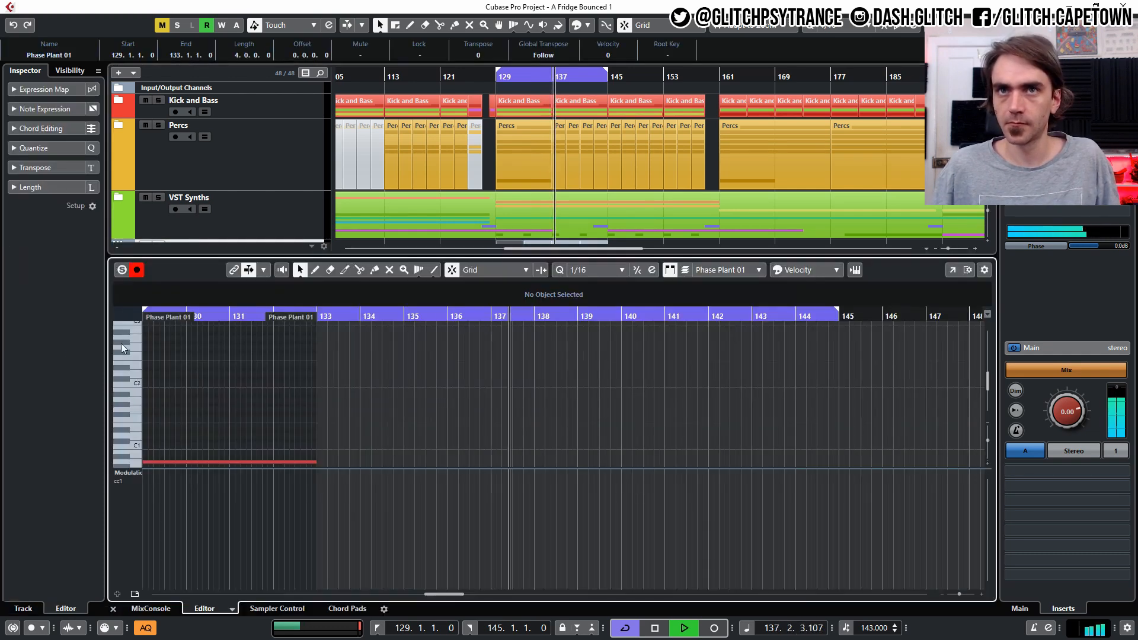
key(space)
key(space)
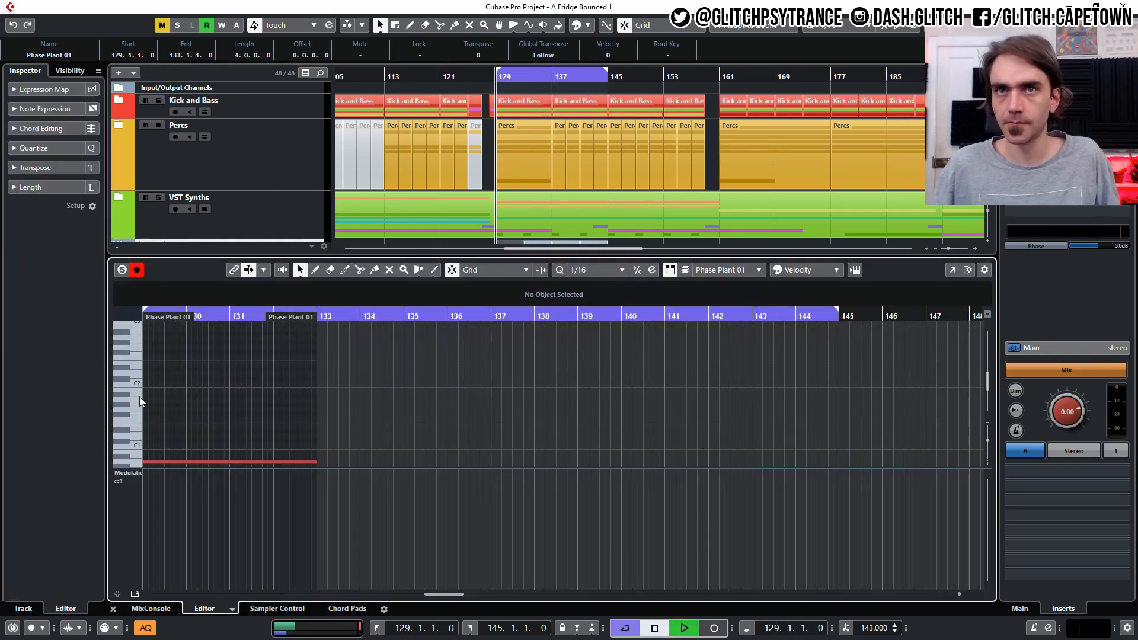
key(f)
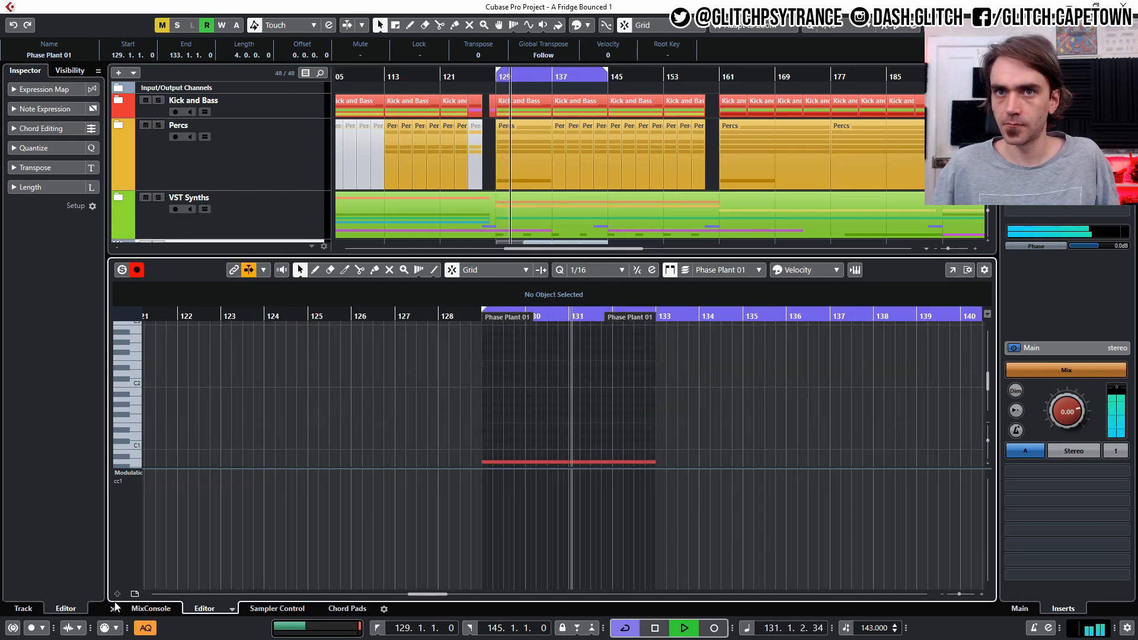
key(ctrl+e)
click(83, 214)
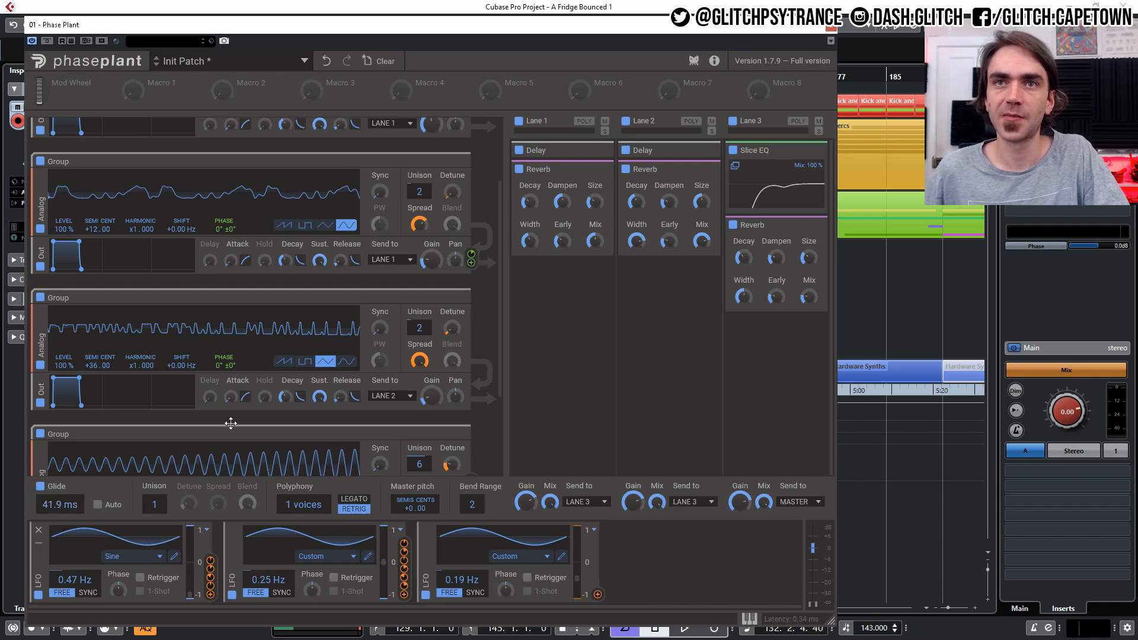
click(831, 27)
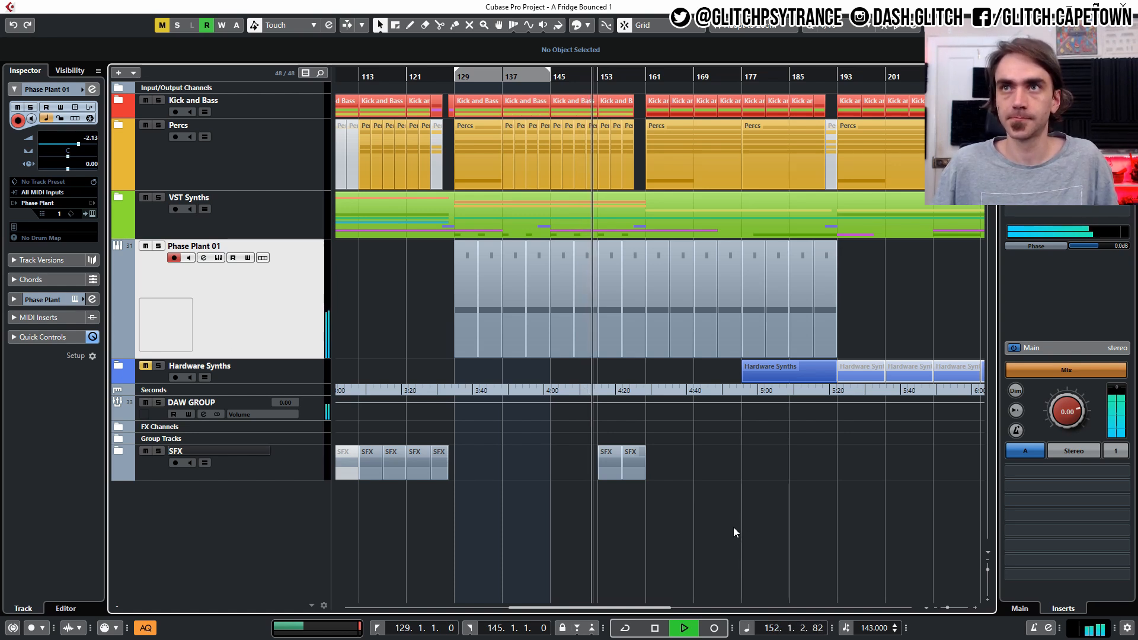
- Review the arrangement along the timeline, playing back from around bar 180 past the Phase Plant parts
scroll(90, 138, down, 3)
scroll(91, 142, down, 1)
scroll(93, 142, up, 1)
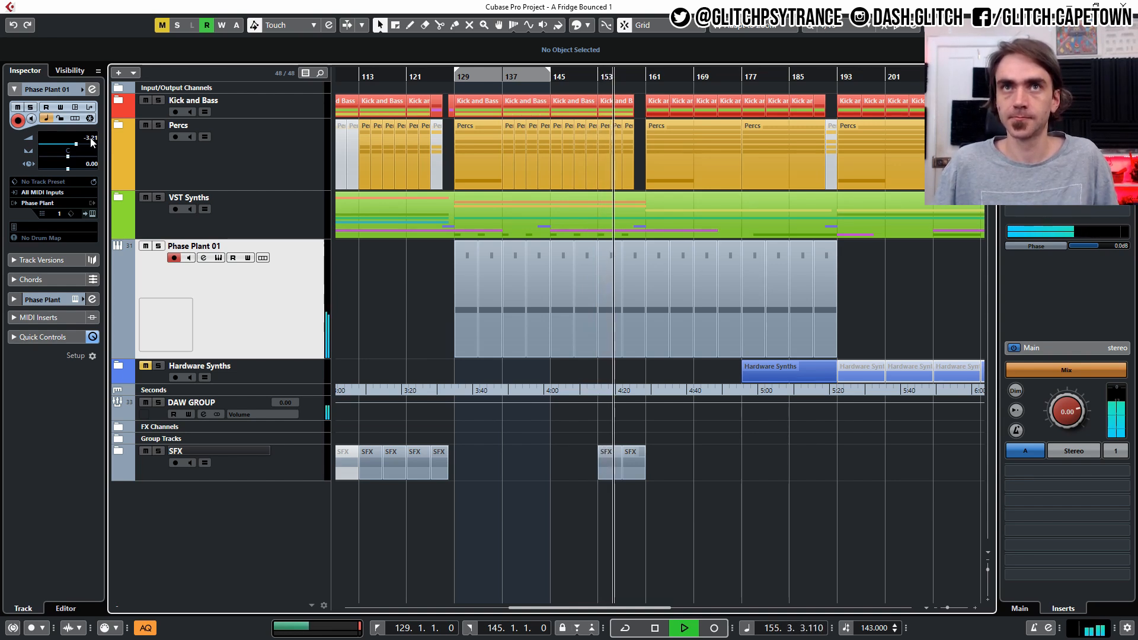
scroll(870, 512, left, 2)
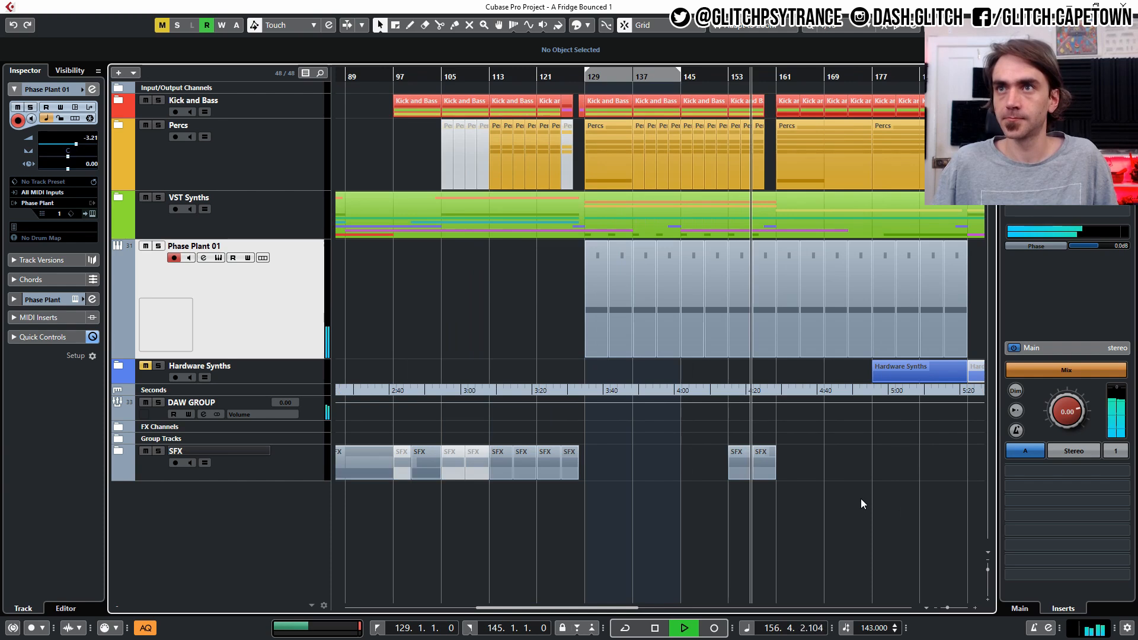
scroll(835, 516, right, 3)
scroll(814, 511, left, 6)
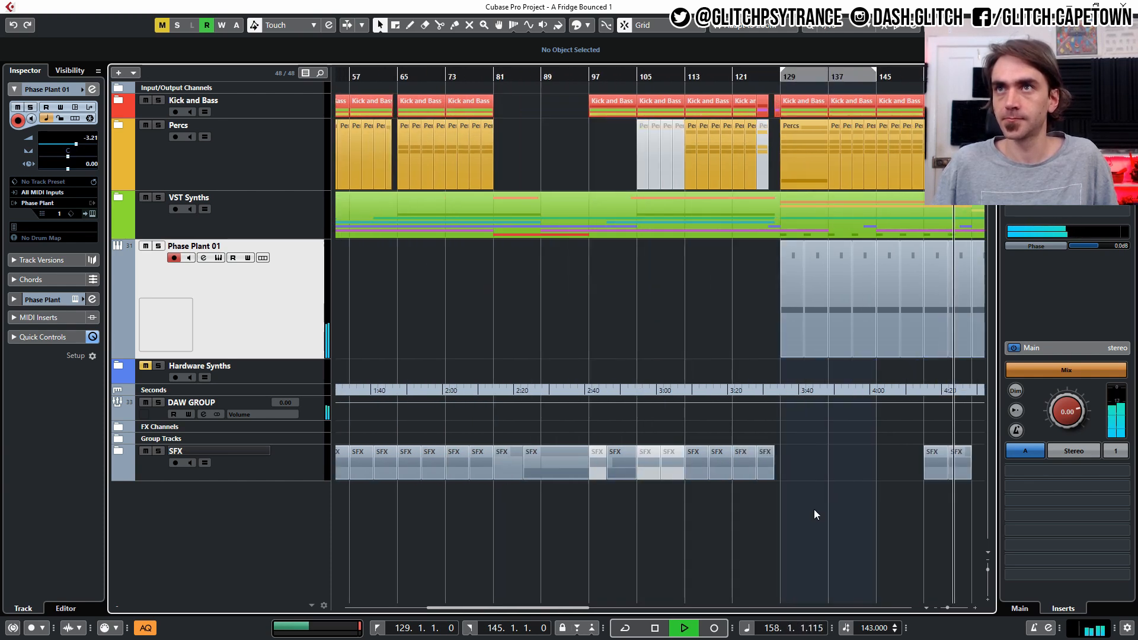
scroll(806, 513, left, 5)
scroll(758, 514, right, 12)
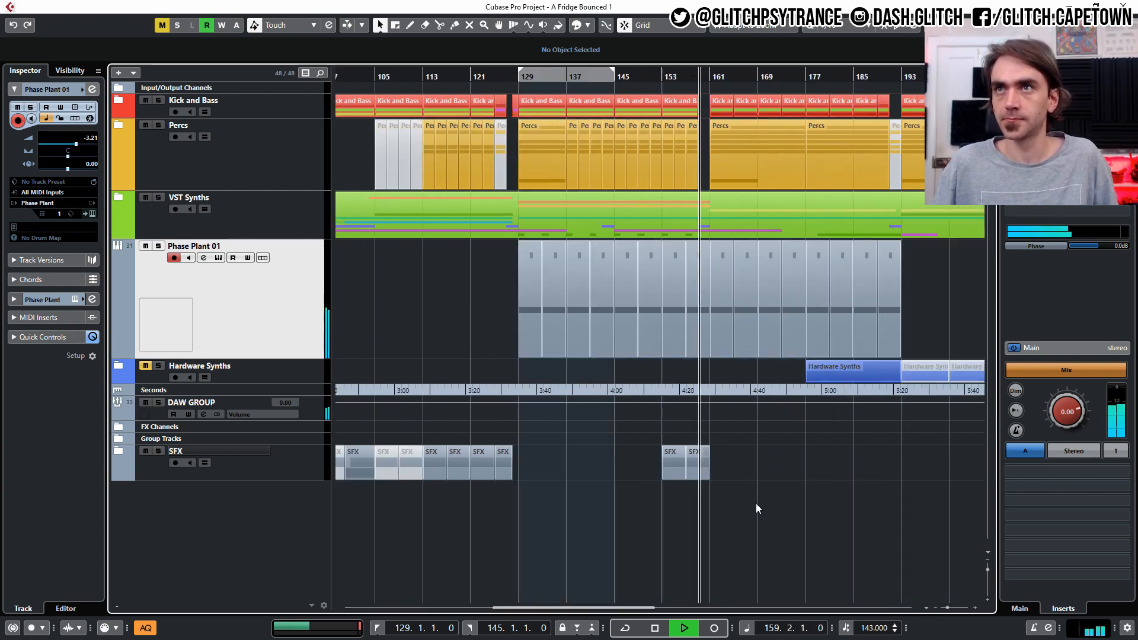
scroll(714, 507, left, 4)
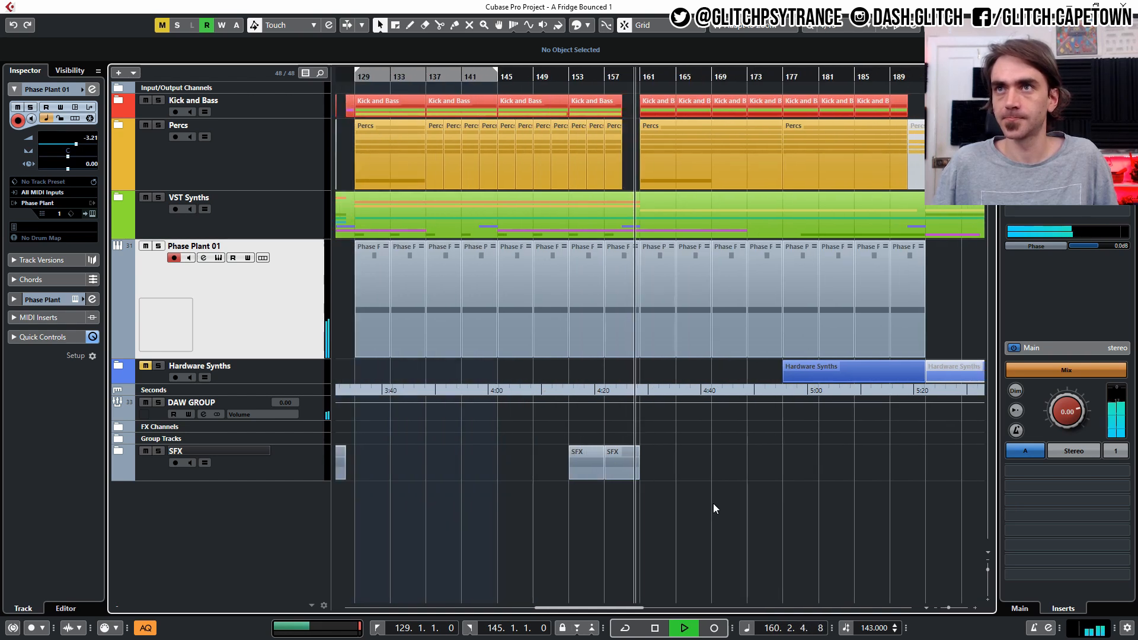
scroll(696, 513, right, 2)
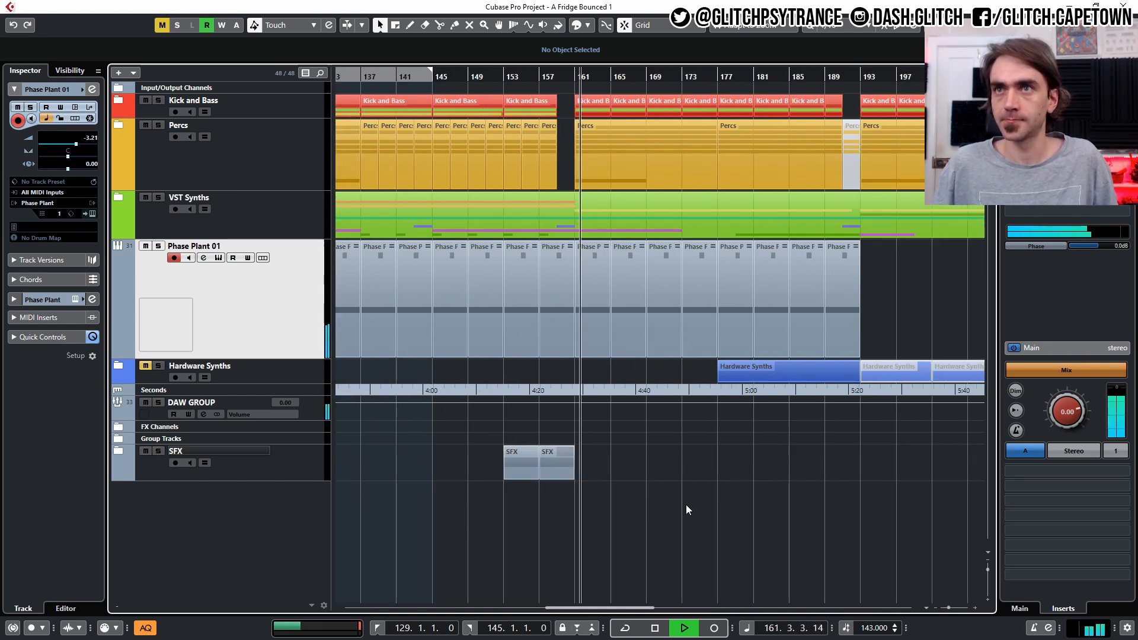
scroll(652, 510, right, 1)
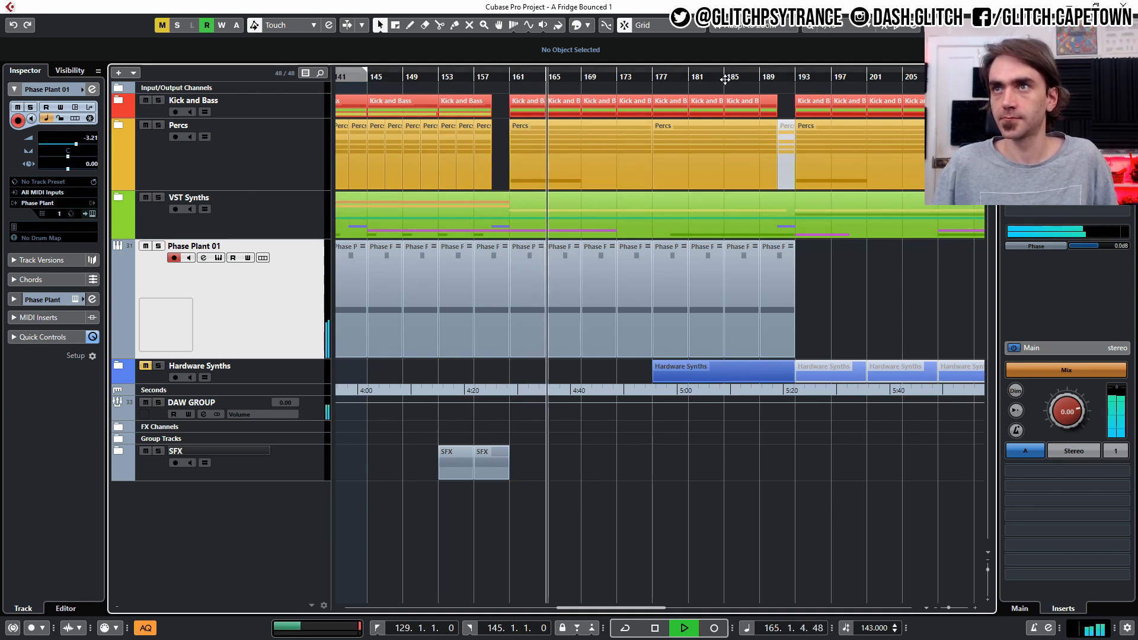
click(685, 75)
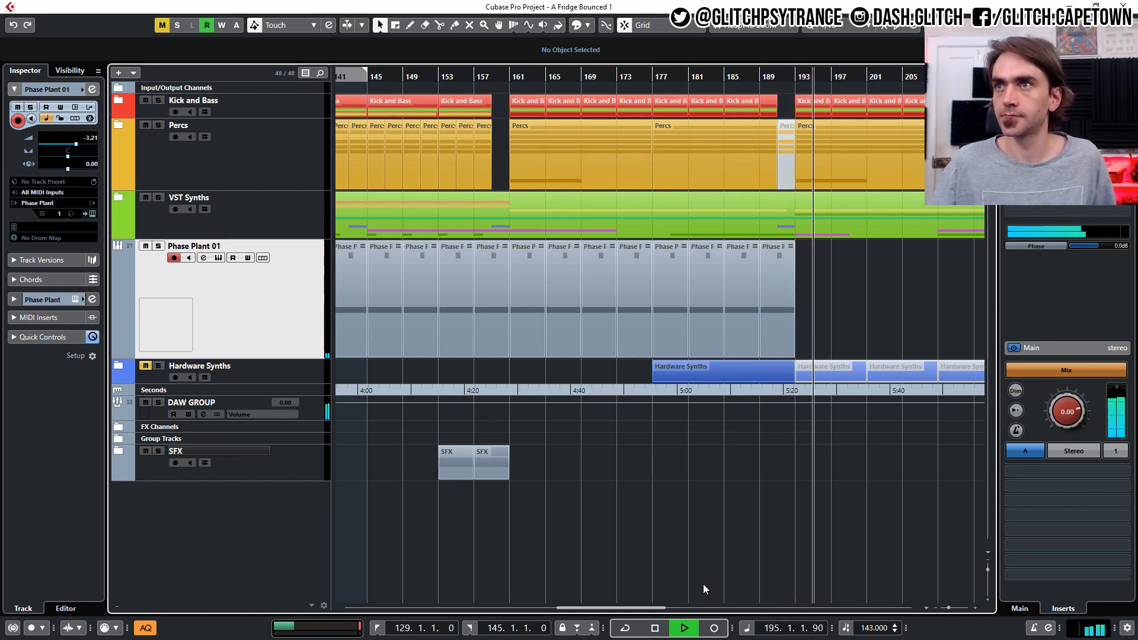
scroll(748, 553, down, 4)
scroll(709, 519, right, 3)
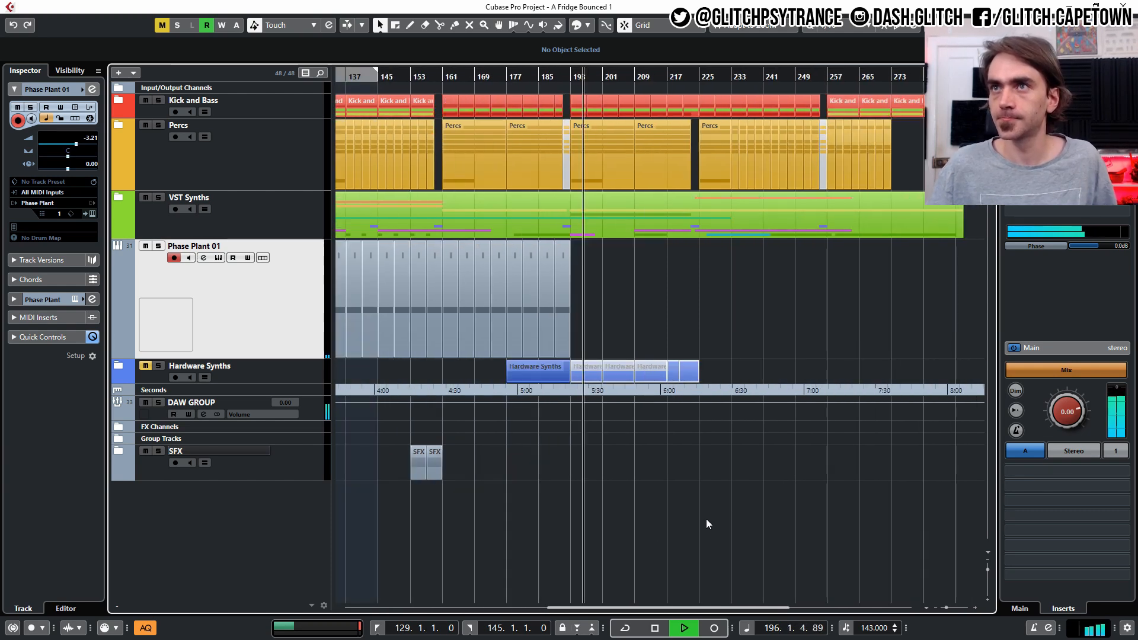